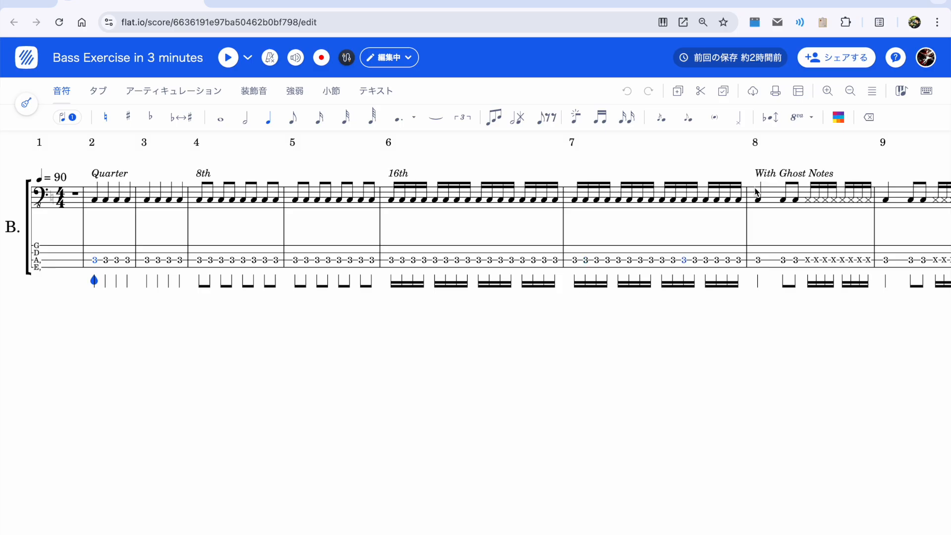
Step: Examine the quarter notes of measure 2 on the tablature and the standard staff by selecting them
left_click(827, 91)
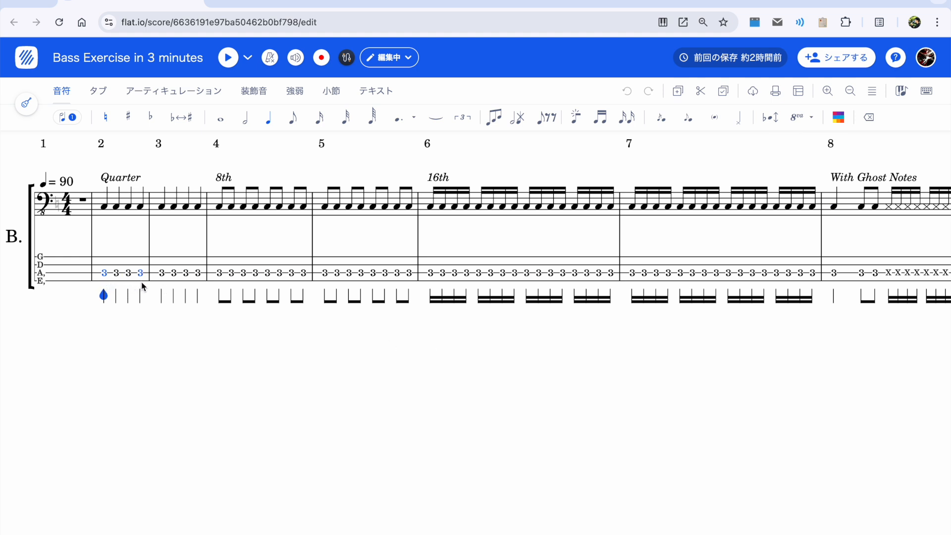
left_click(106, 278)
left_click(141, 281)
key("Left")
key("Left")
key("Left")
left_click(107, 211)
Step: Play the score from the first note of measure 2, stop playback, and reset the browser zoom
key("Right")
key("Right")
key("Left")
key("Left")
left_click(229, 58)
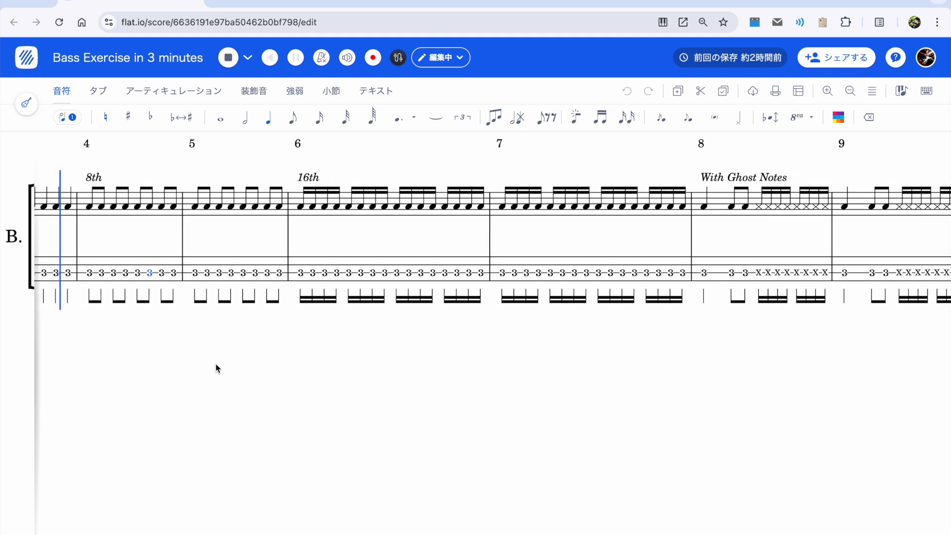
key("space")
key("ctrl+0")
Step: Set the last eighth note of measure 5 to fret 5, try fret 4 on the preceding note, and undo that fret 4 change
left_click(369, 282)
key("5")
key("Left")
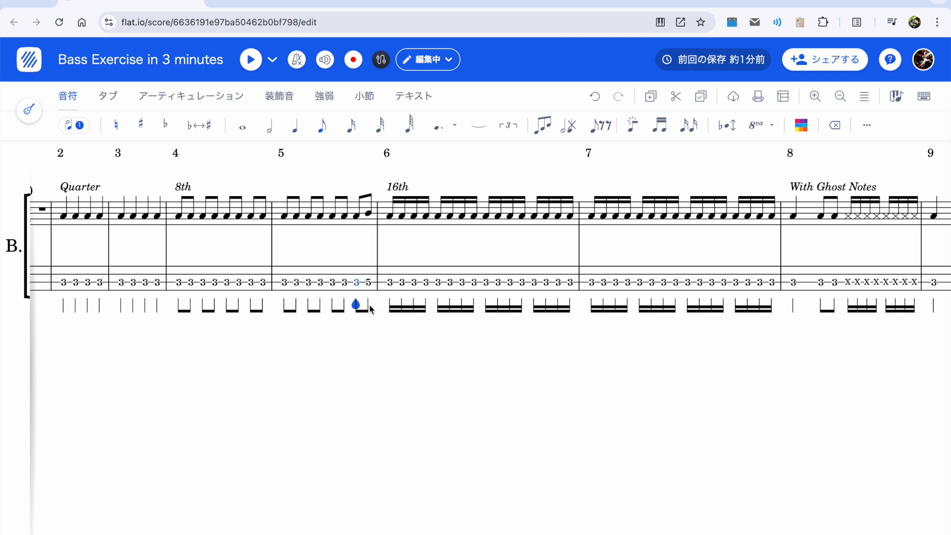
key("4")
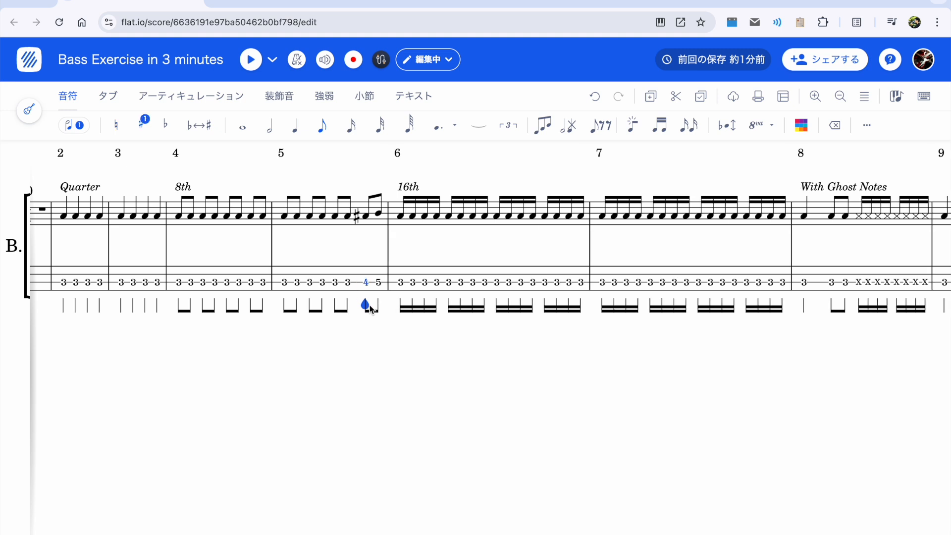
key("ctrl+z")
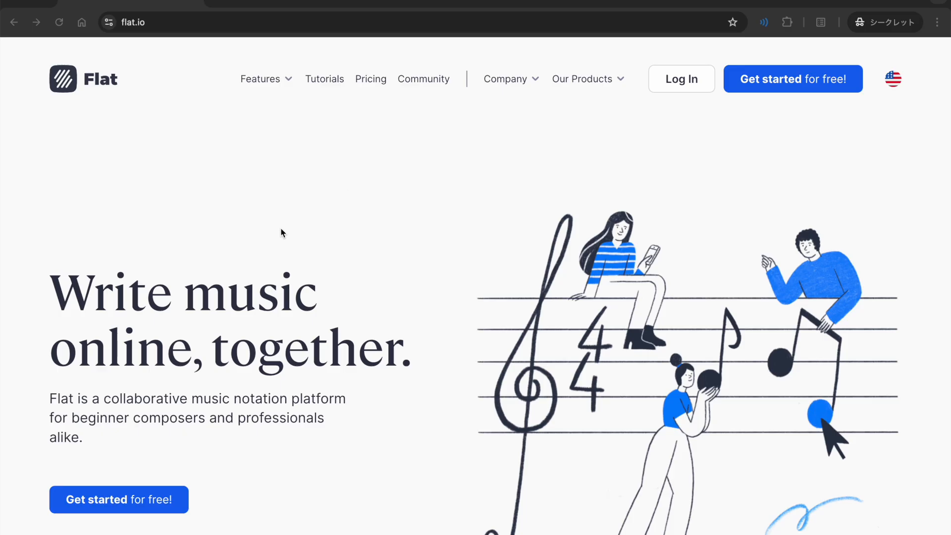
Step: Load the flat.io home page in the private browser window
left_click(212, 21)
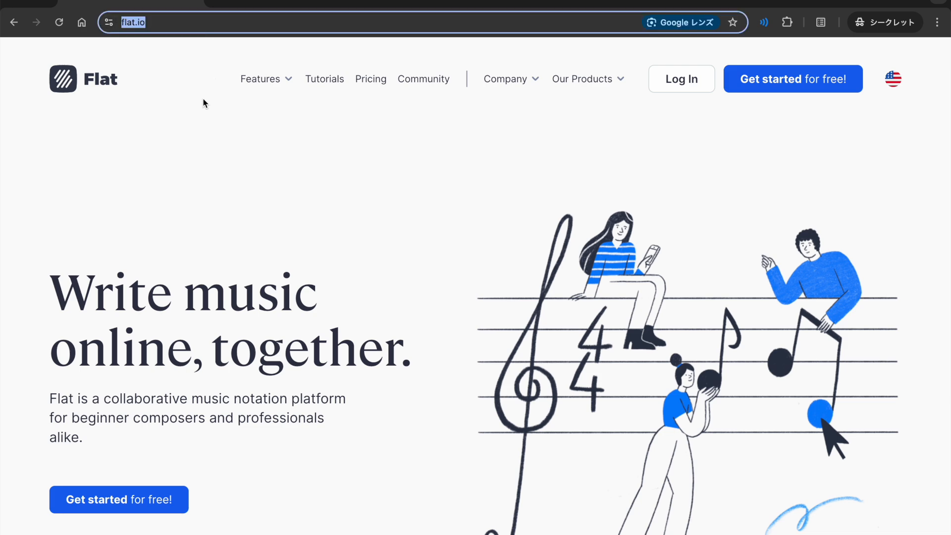
key("Right")
key("ctrl+a")
key("Return")
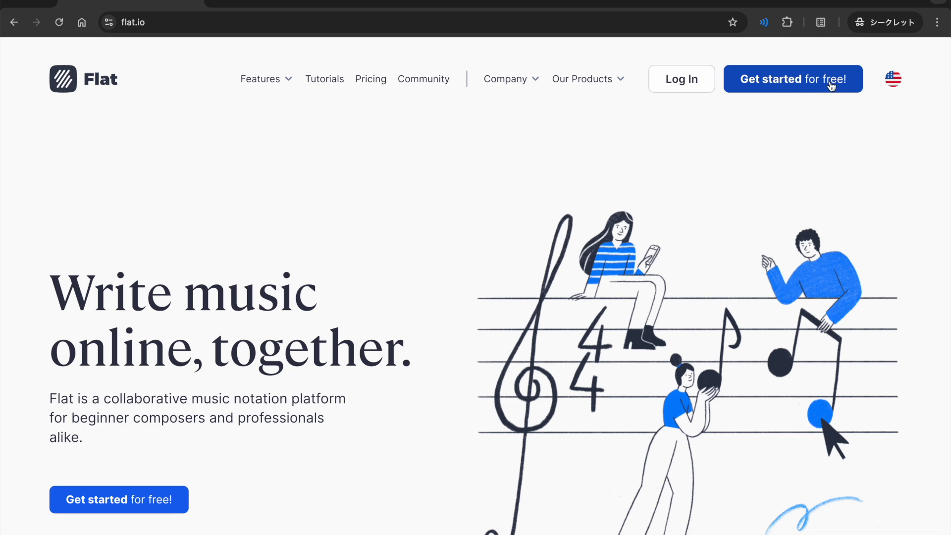
Step: Check which languages the Flat website offers and open the free sign-up
left_click(892, 80)
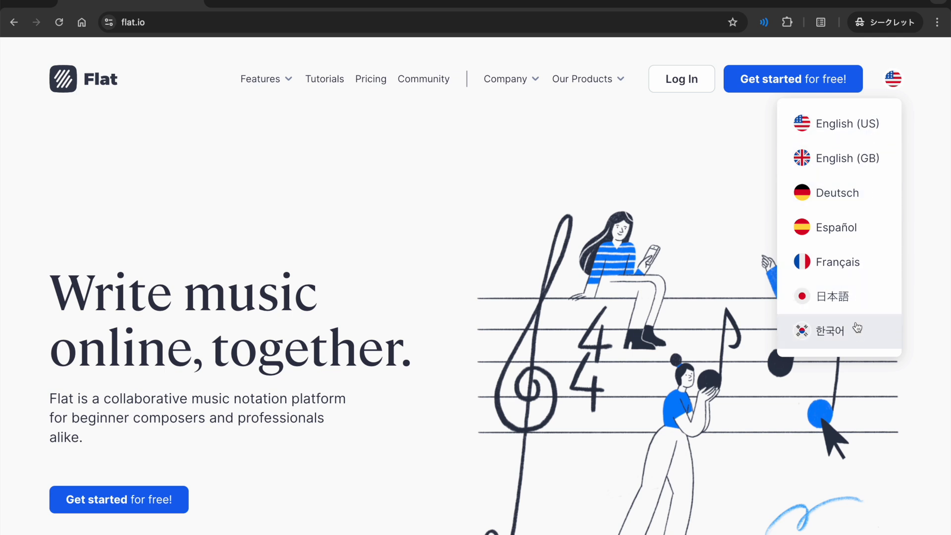
left_click(731, 175)
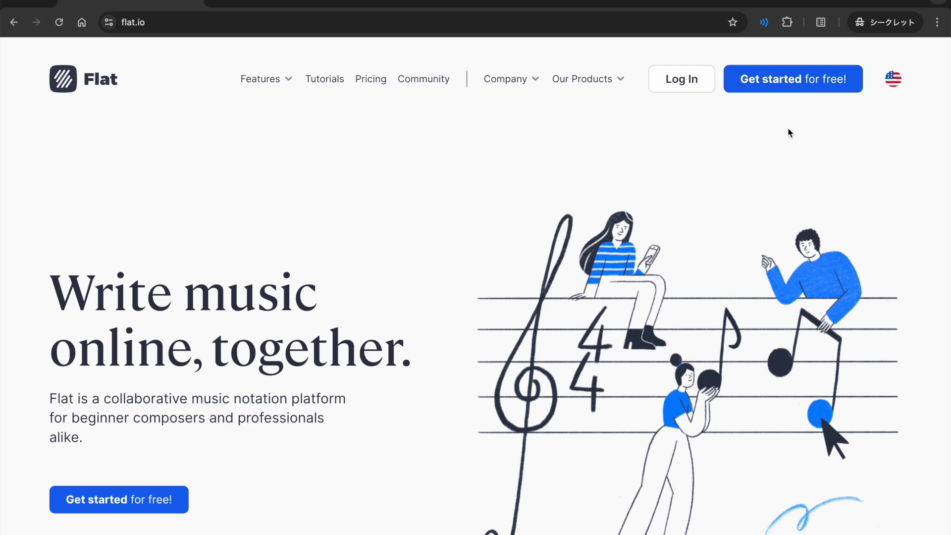
left_click(824, 92)
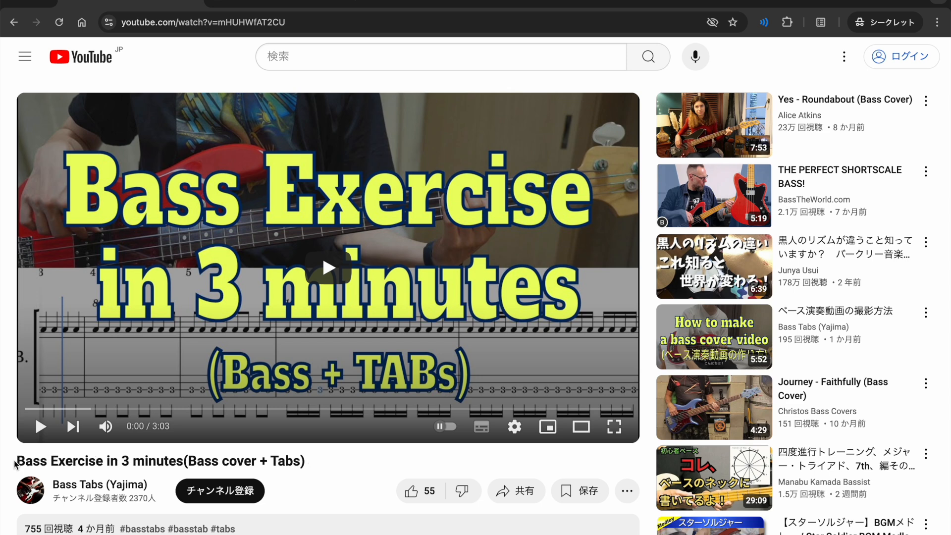
left_click_drag(16, 461, 61, 461)
left_click(70, 461)
left_click_drag(183, 461, 18, 460)
left_click(97, 458)
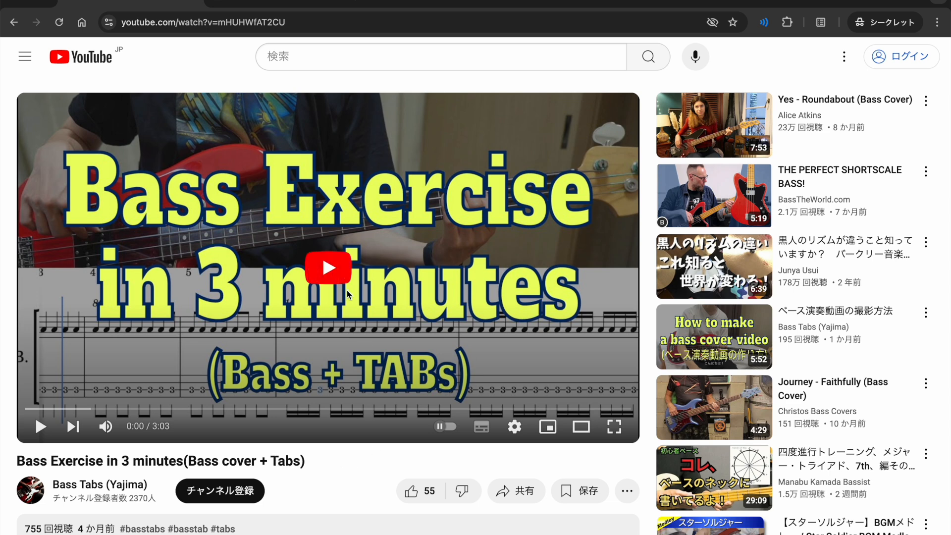
Step: Play the Bass Exercise in 3 minutes video, pause it, and rewind it to 0:05 to show the opening measures
left_click(335, 273)
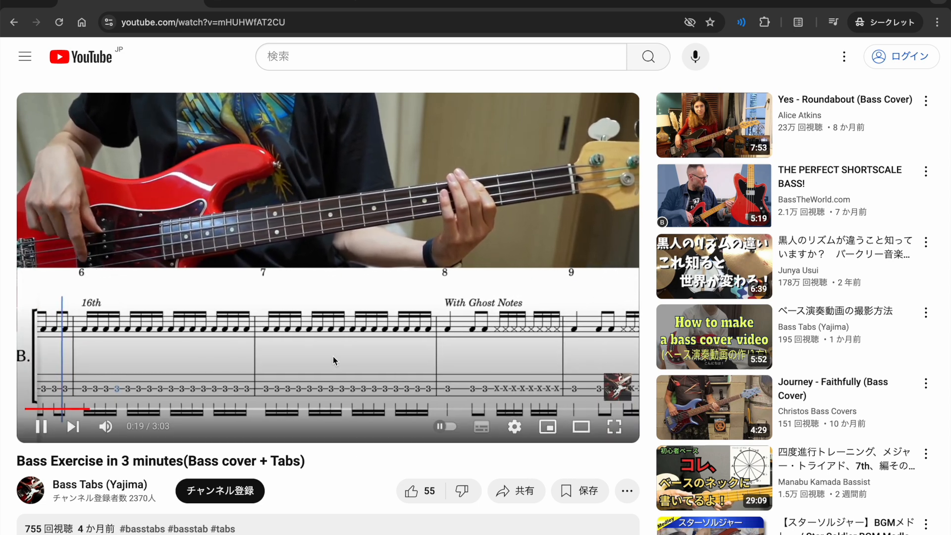
left_click(336, 363)
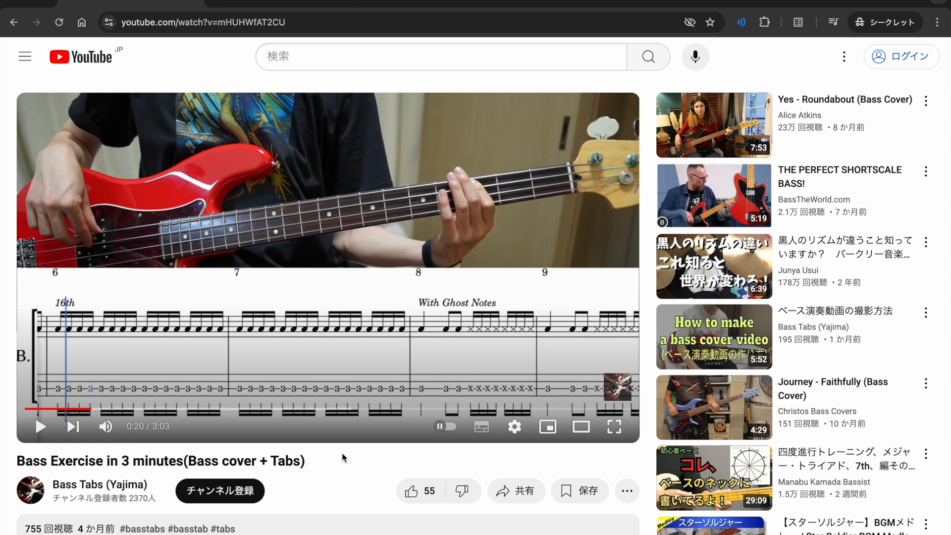
key("Left")
key("Left")
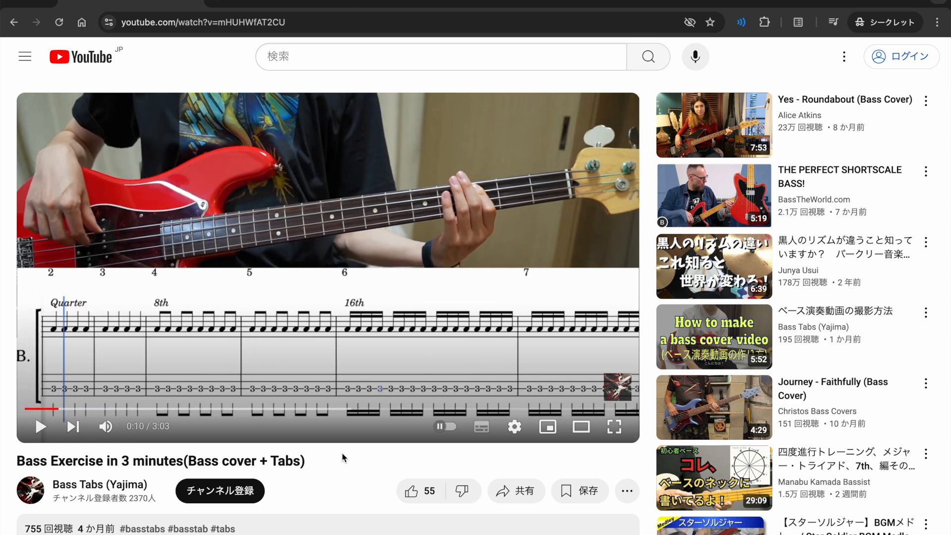
key("Left")
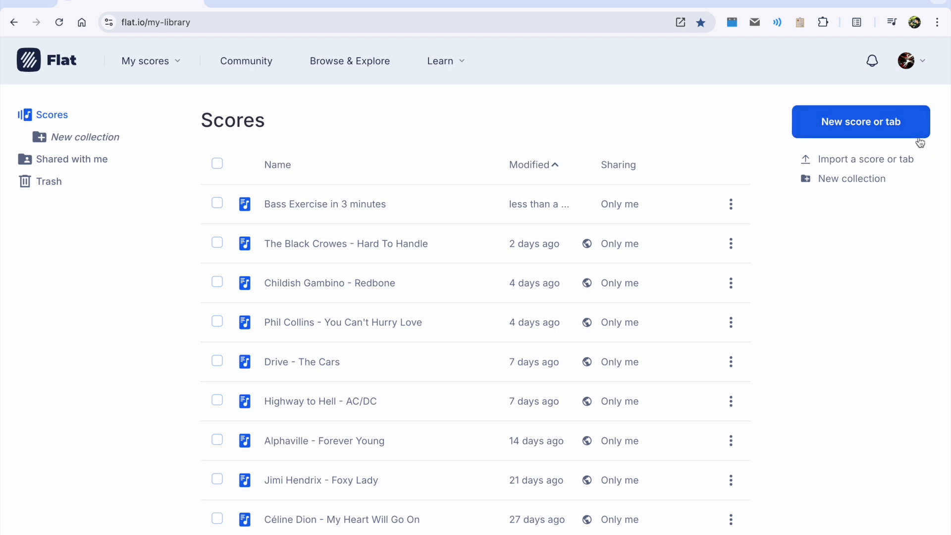
Step: Start a new private score titled "Samle TAB" from the Flat library and proceed to choosing instruments
left_click(838, 131)
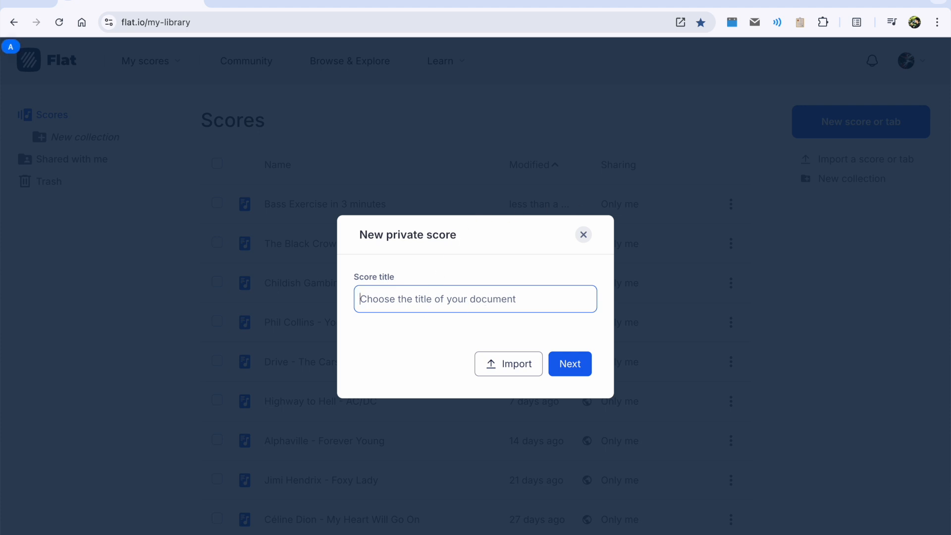
type("Samle TAB")
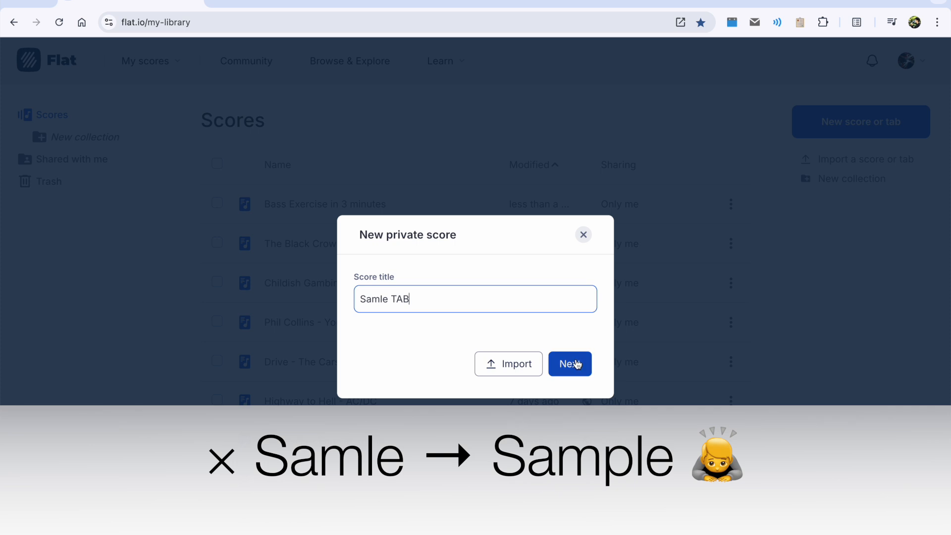
left_click(576, 364)
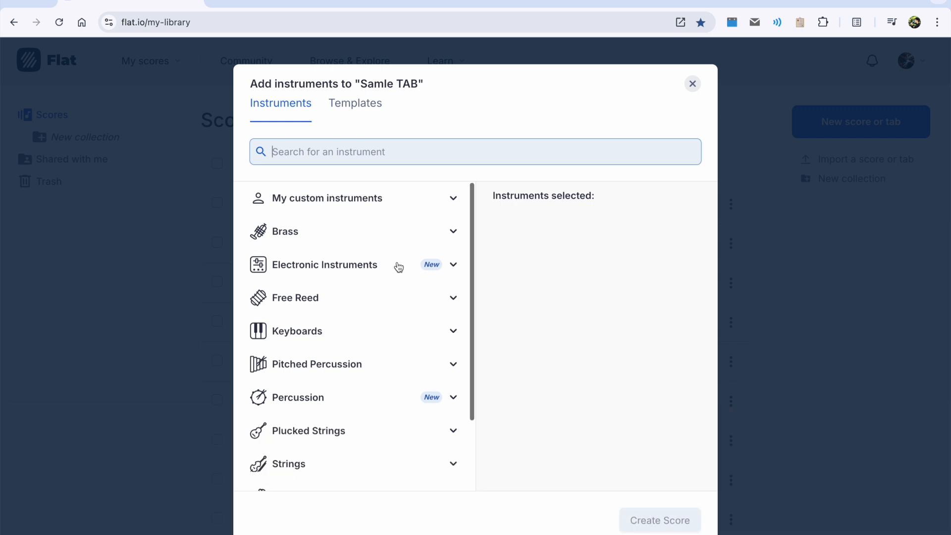
Step: Search the instruments for "bass" and add Electric Bass from Plucked Strings to the score
type("e")
key("BackSpace")
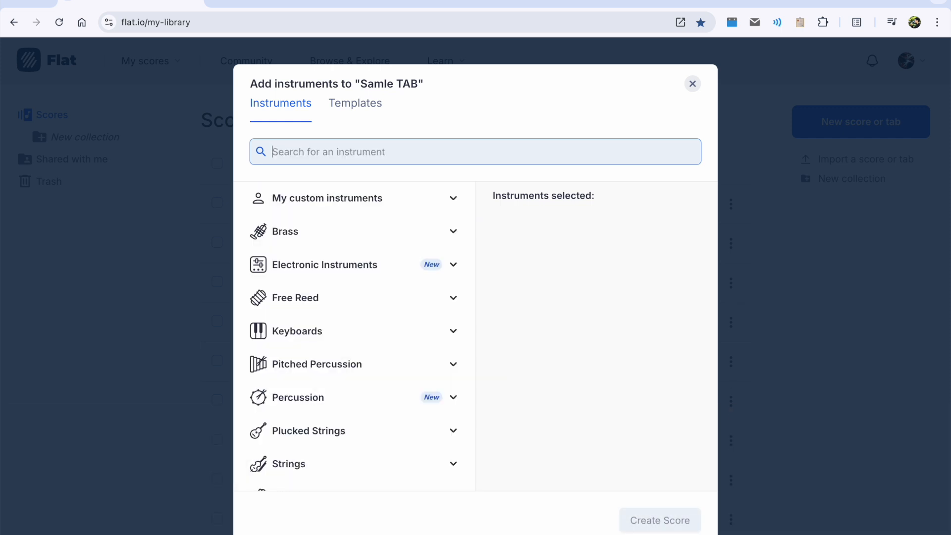
type("bass")
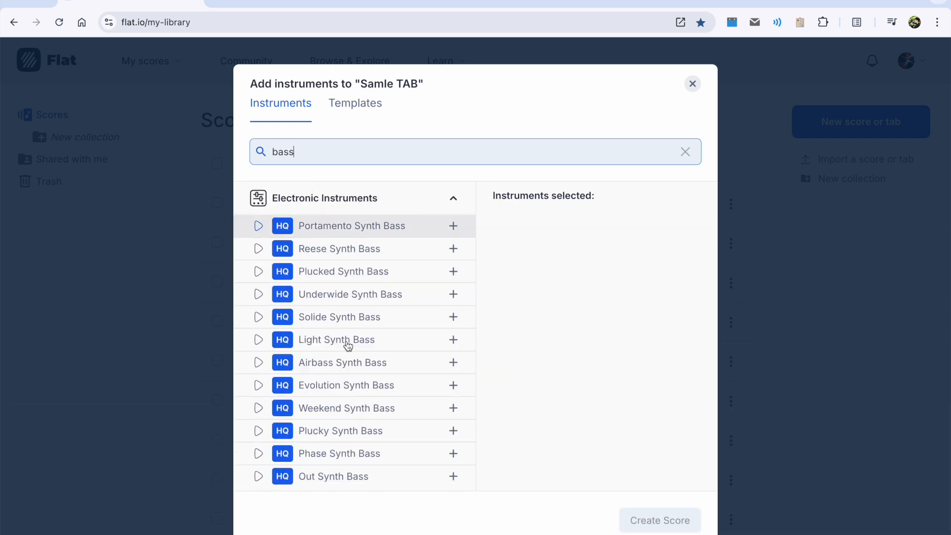
scroll(346, 343, "down", 6)
scroll(348, 345, "down", 4)
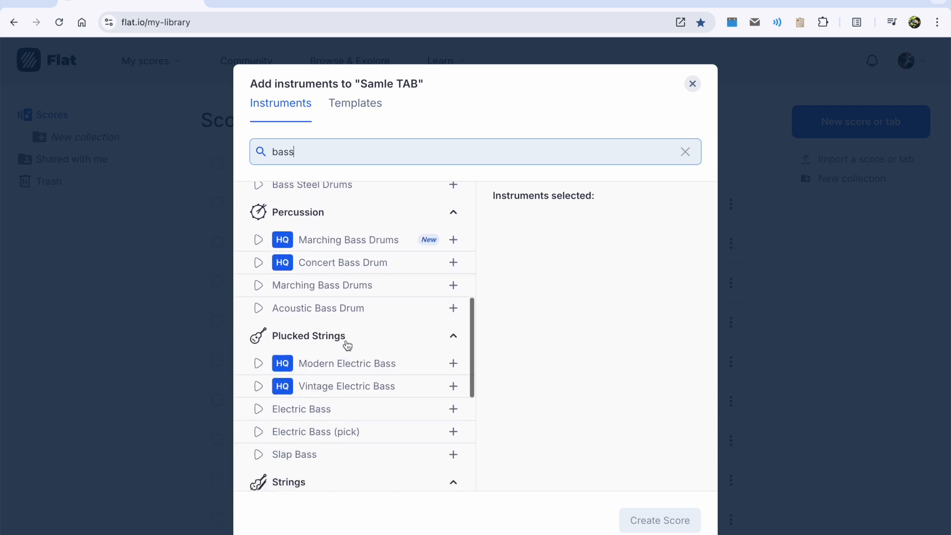
left_click(283, 296)
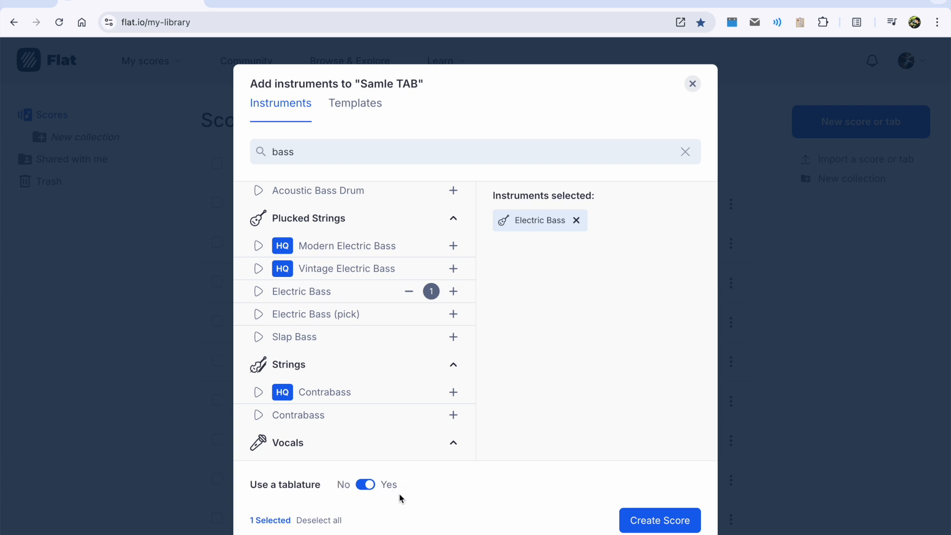
Step: Keep tablature enabled for the Electric Bass and create the score
left_click(365, 486)
left_click(366, 491)
left_click(671, 523)
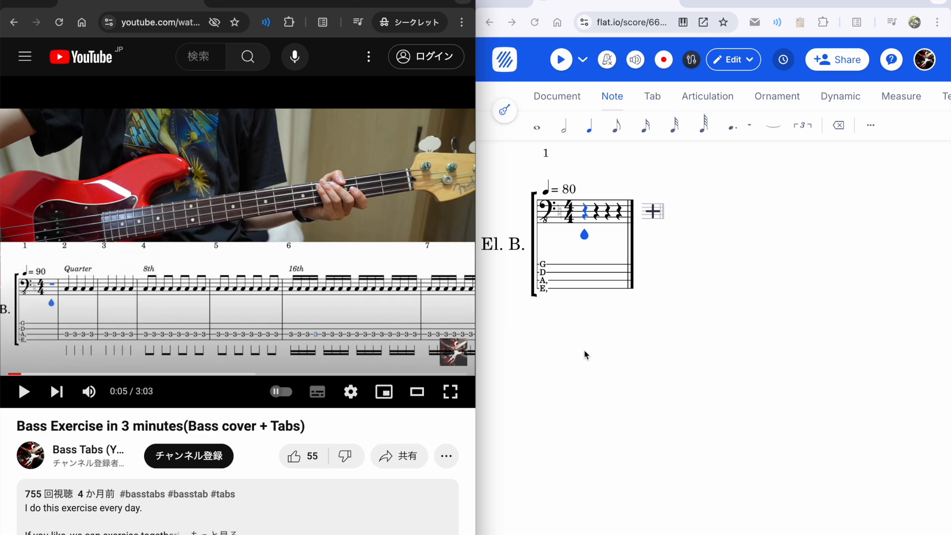
Step: Capture a screenshot of the notation and tablature area in the paused YouTube video
left_click(570, 355)
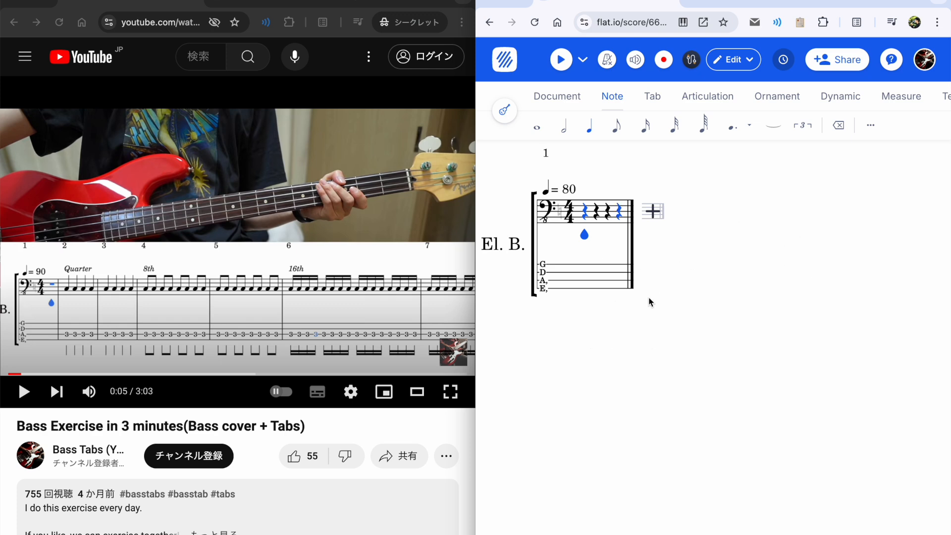
left_click(457, 429)
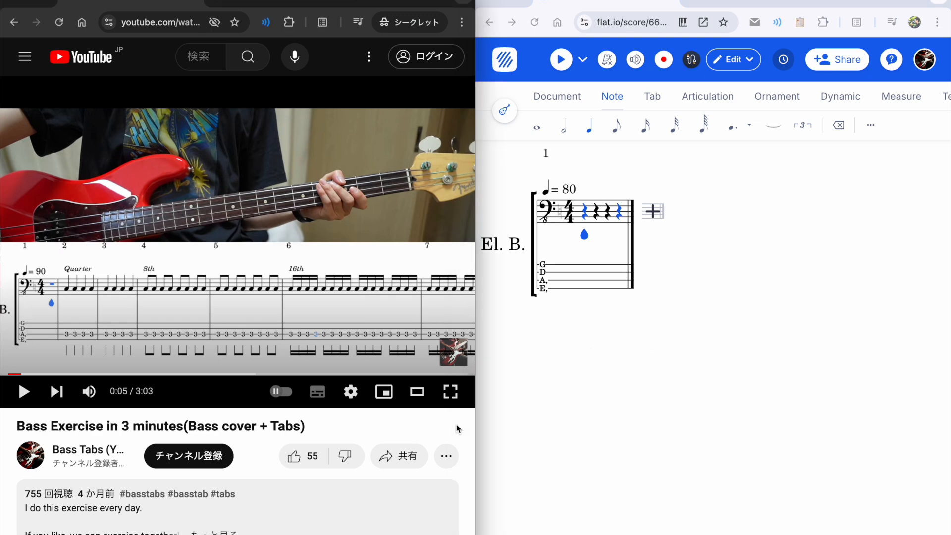
key("super+shift+4")
left_click_drag(1, 243, 468, 378)
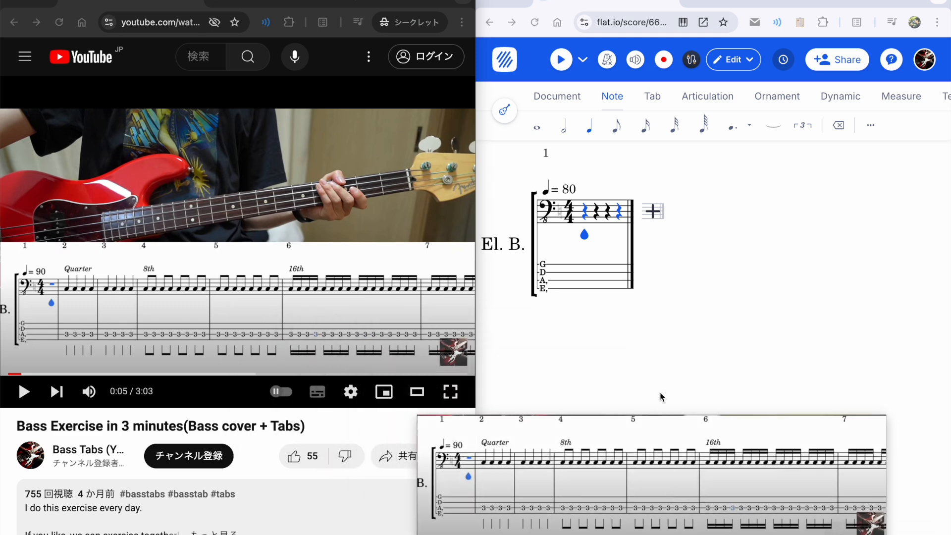
Step: Enlarge the Samle TAB score window to full width and place the floating notation screenshot below the staff
left_click(660, 388)
key("ctrl+alt+Return")
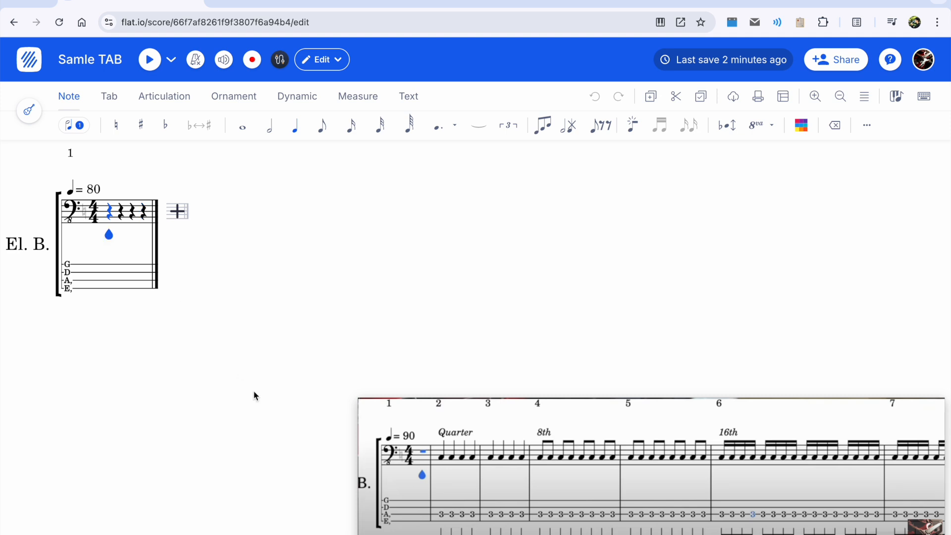
left_click_drag(489, 482, 483, 482)
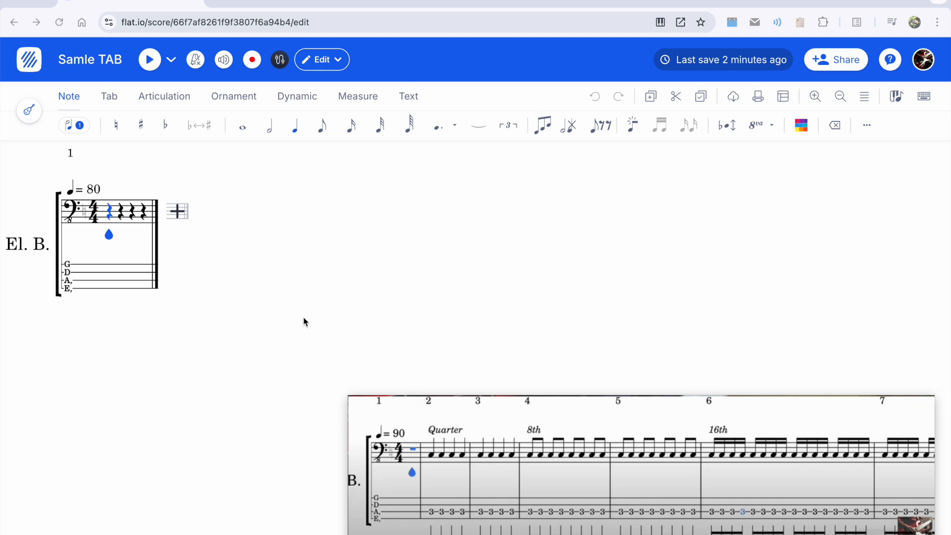
Step: Set the score's tempo to 90 quarter notes per minute and save it
left_click(95, 192)
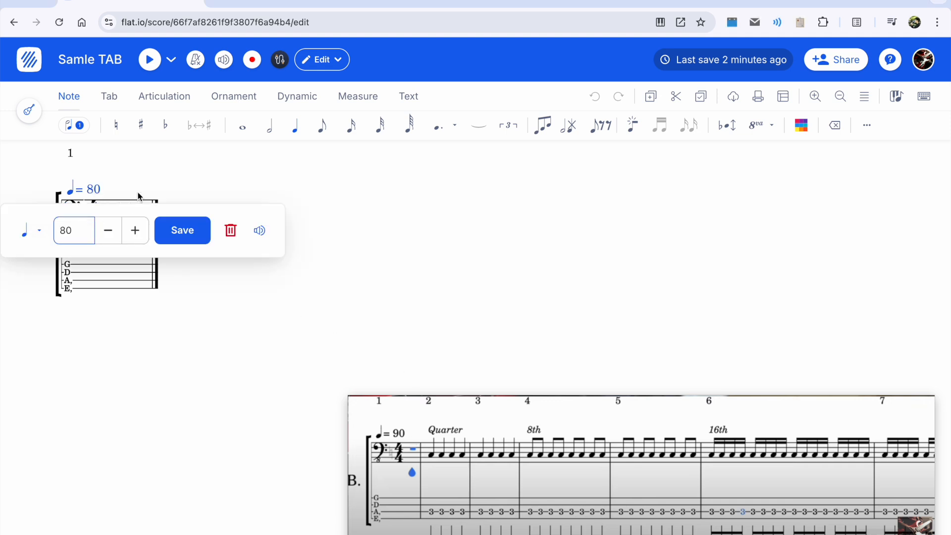
left_click(163, 171)
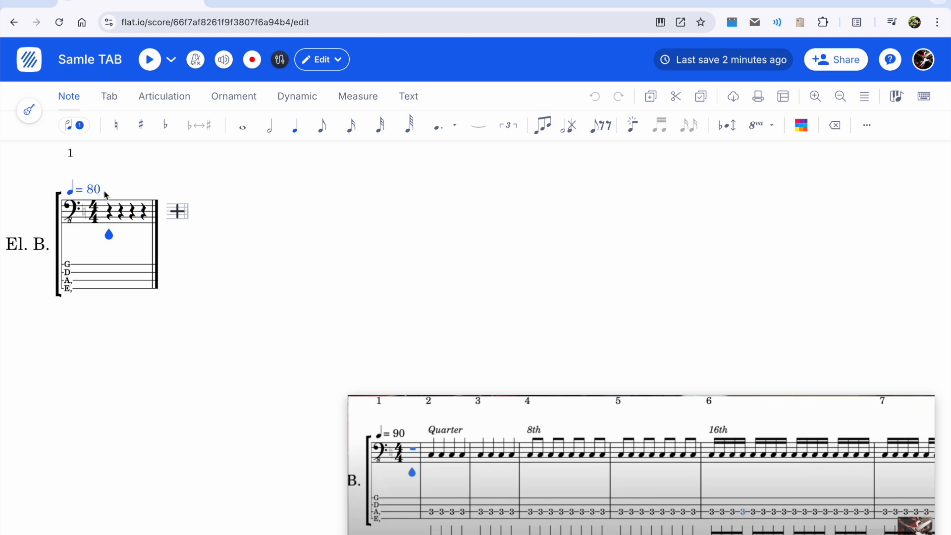
left_click(79, 194)
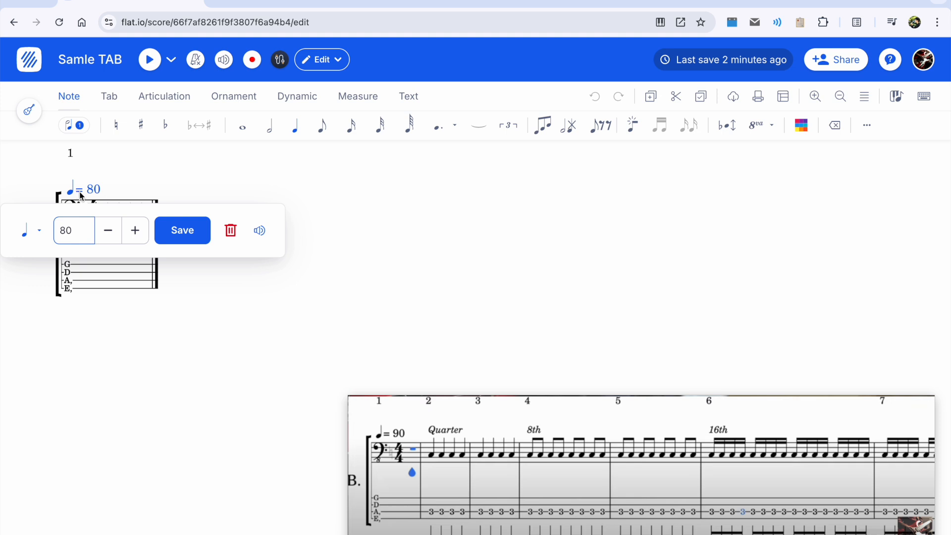
double_click(64, 229)
type("90")
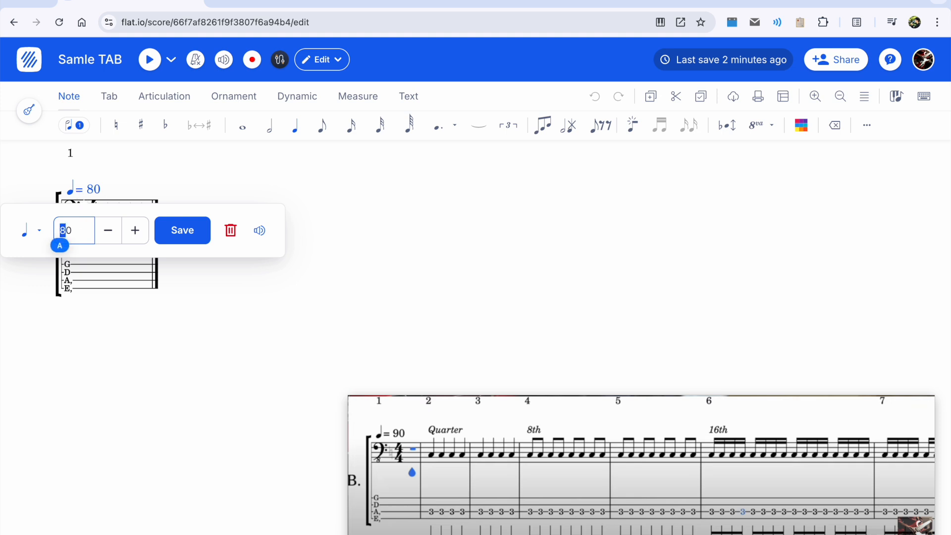
left_click(196, 239)
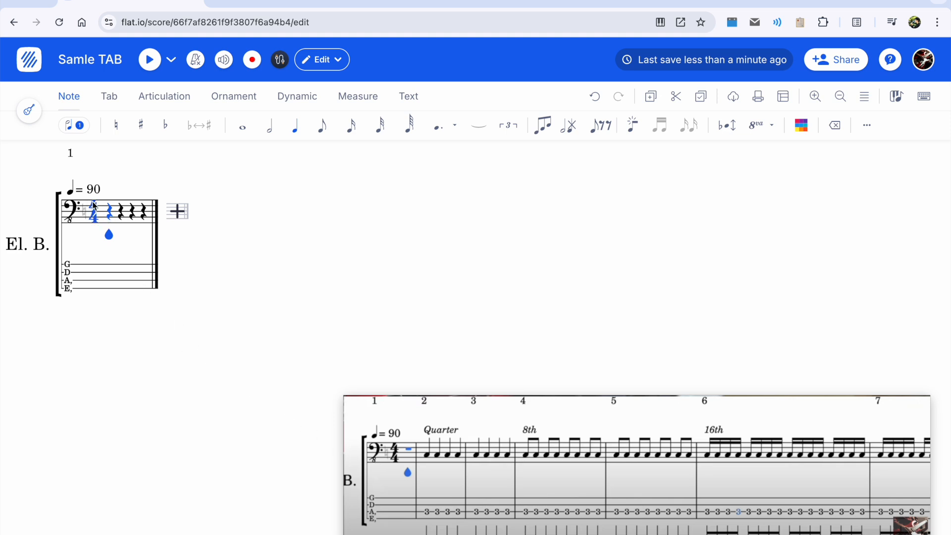
Step: Try key signatures of one sharp, two sharps and one flat on the bass staff, and restore the key without sharps or flats
left_click(87, 211)
left_click(96, 250)
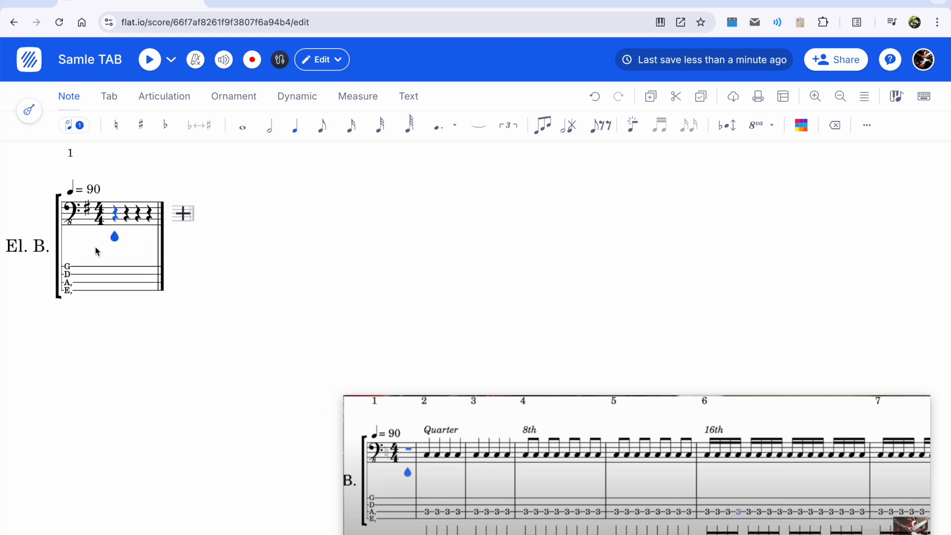
left_click(89, 210)
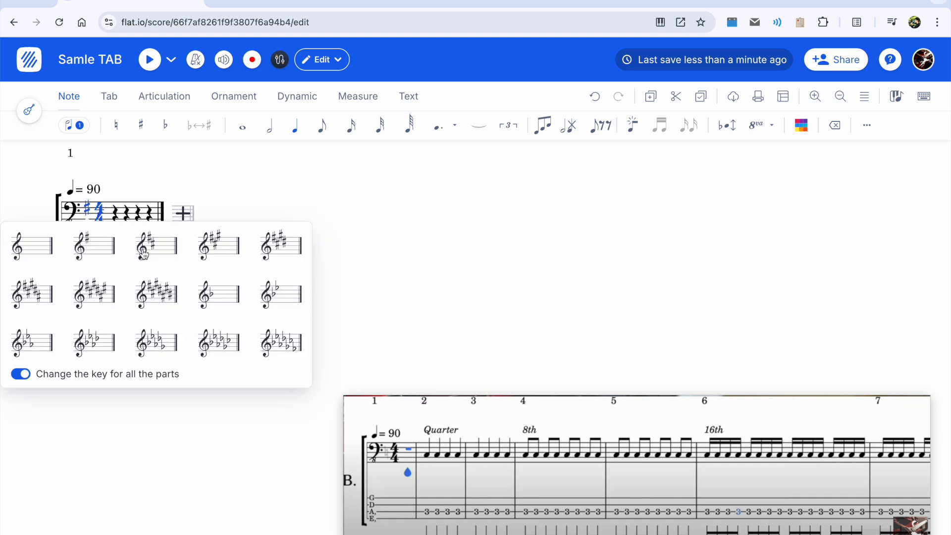
left_click(164, 250)
left_click(89, 218)
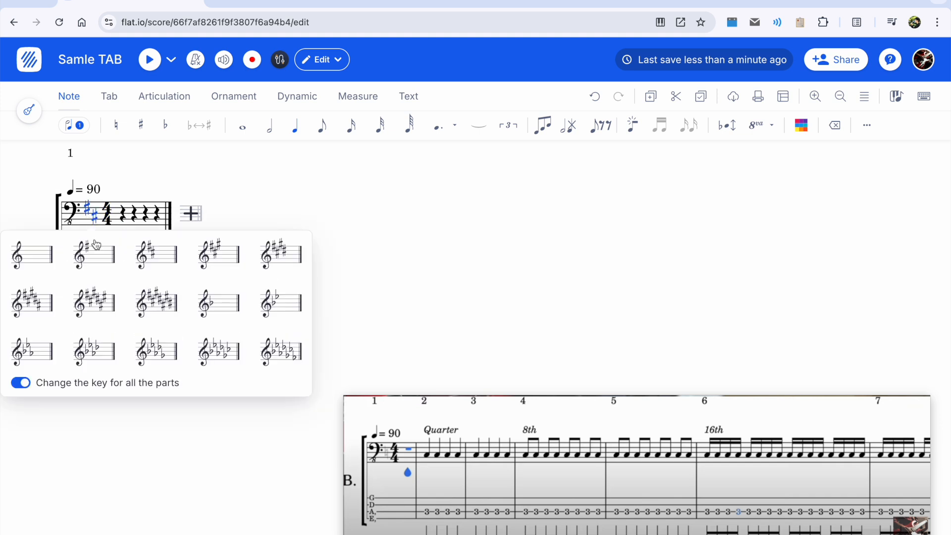
left_click(216, 302)
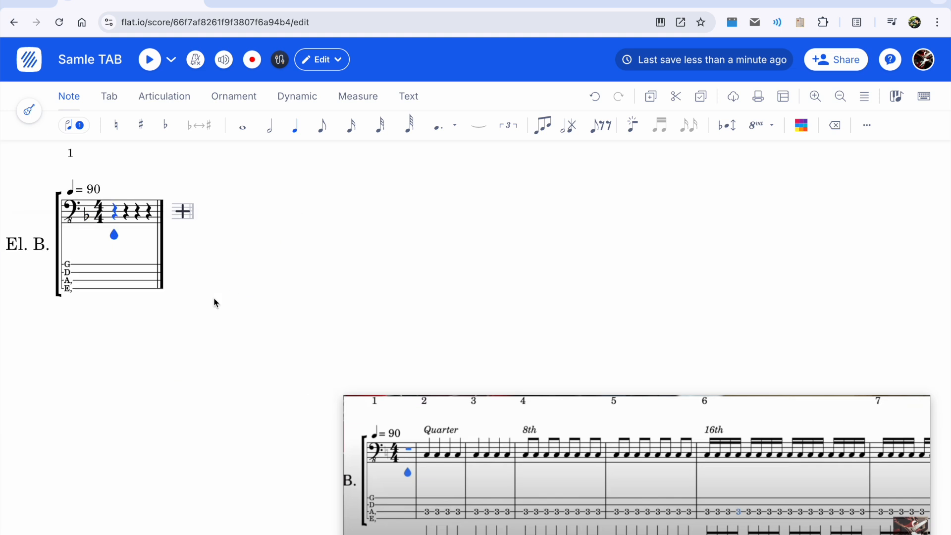
left_click(87, 218)
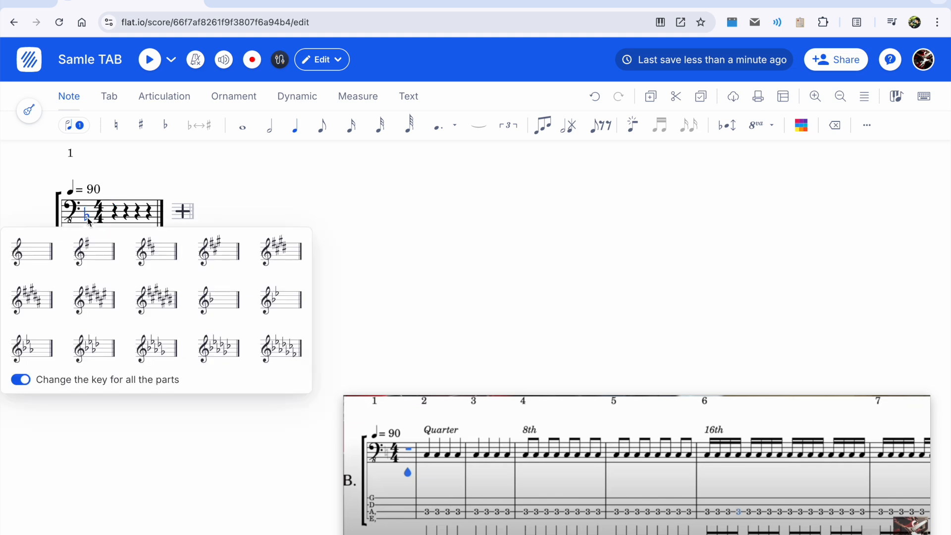
left_click(154, 347)
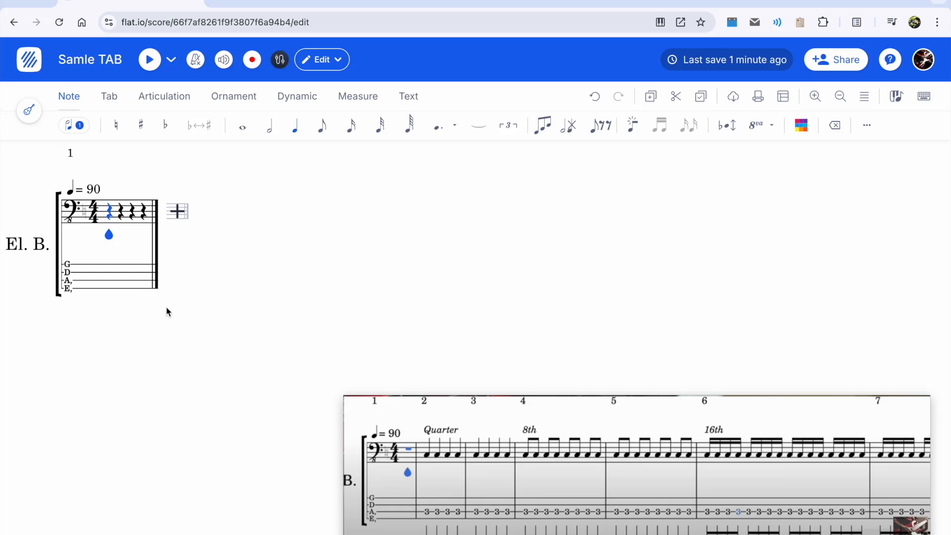
Step: Fill measure 1 with a whole rest and add a second measure after it
left_click(246, 133)
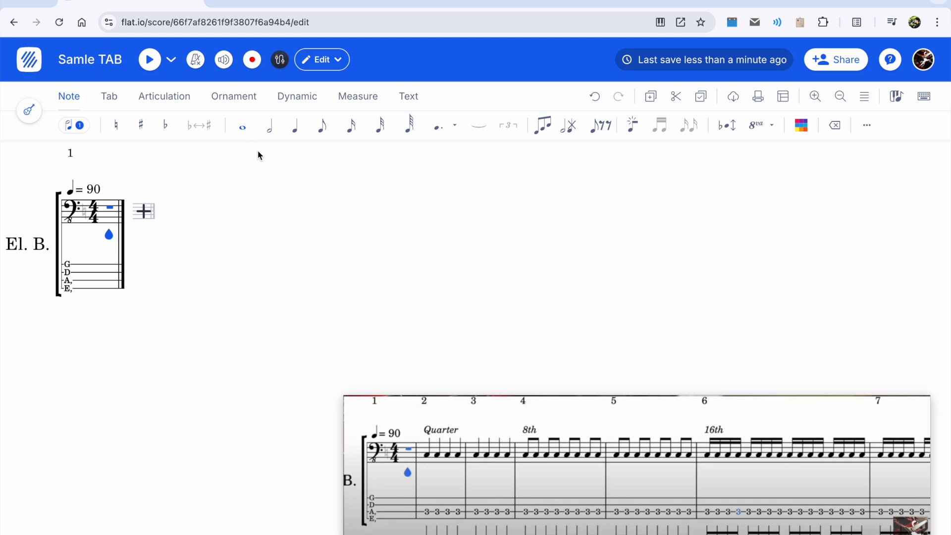
key("ctrl+z")
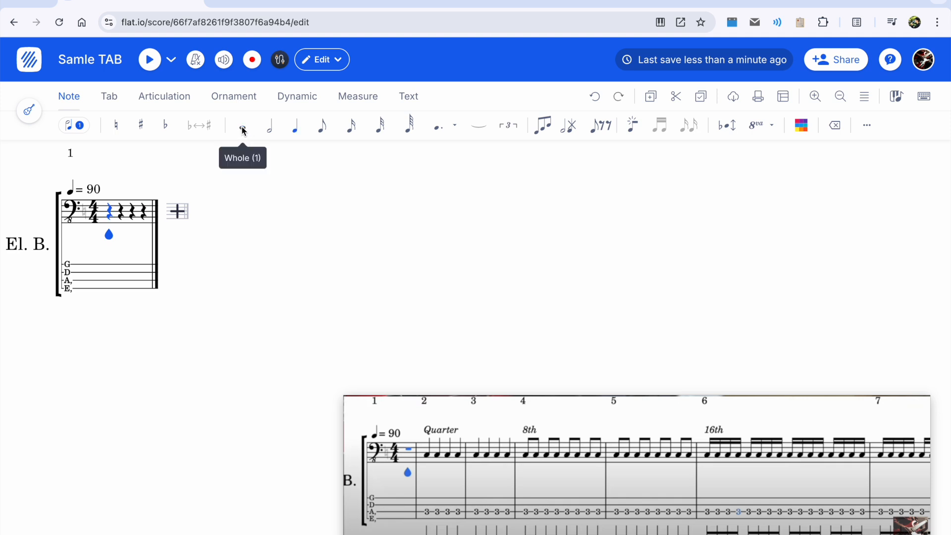
left_click(244, 131)
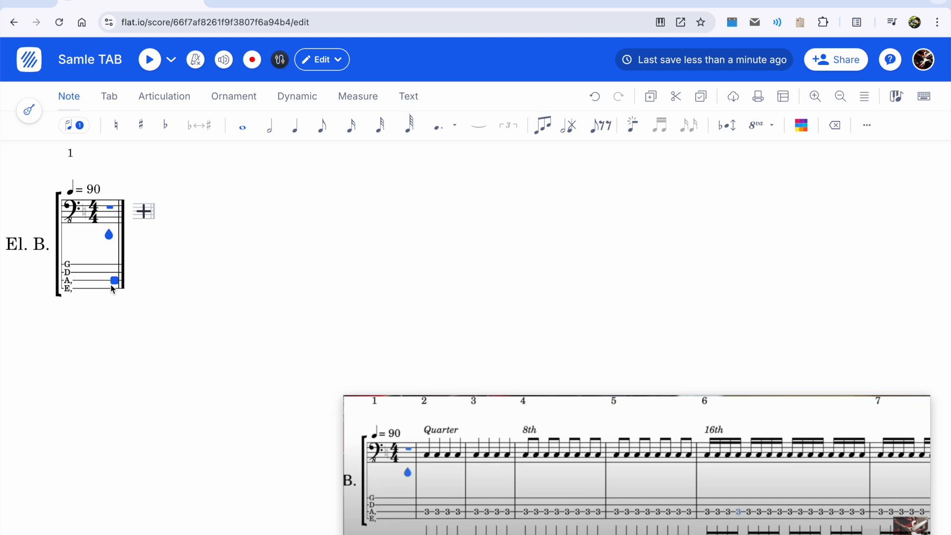
left_click(144, 212)
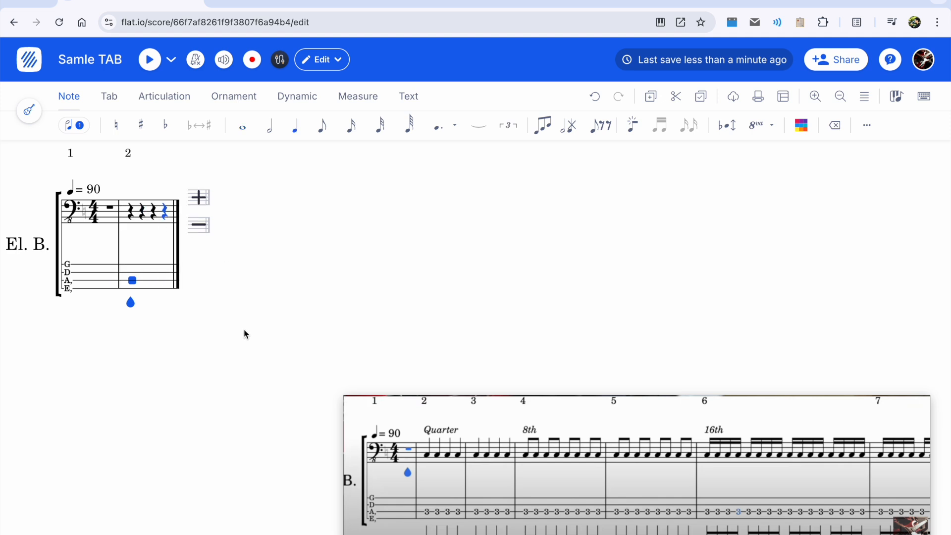
Step: Enter four quarter notes at fret 3 on the A string of the tablature in measure 2
key("Left")
key("Right")
left_click(133, 284)
key("3")
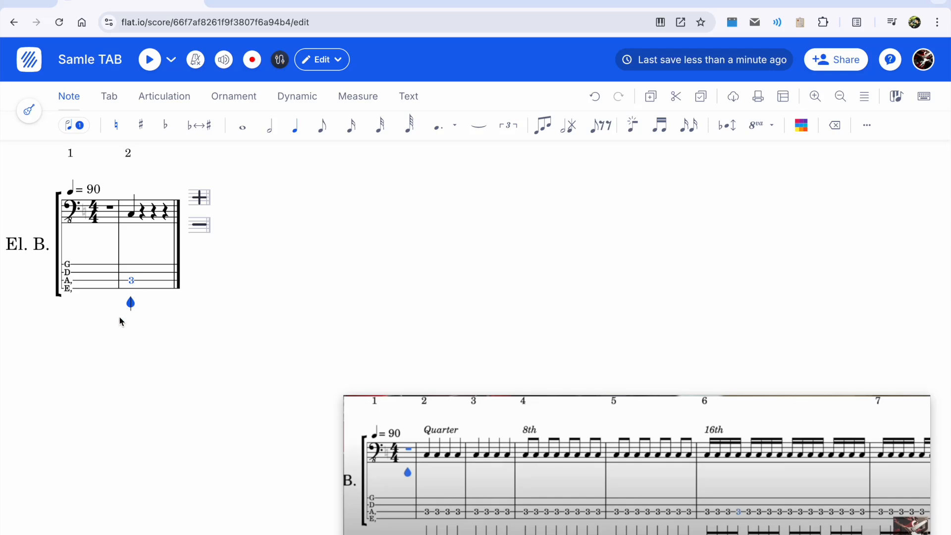
left_click(144, 281)
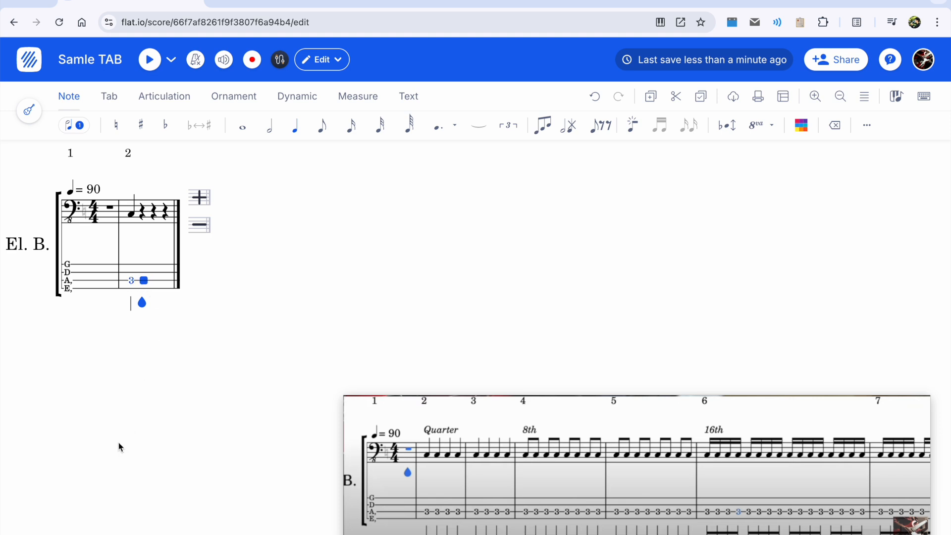
key("Left")
left_click(145, 282)
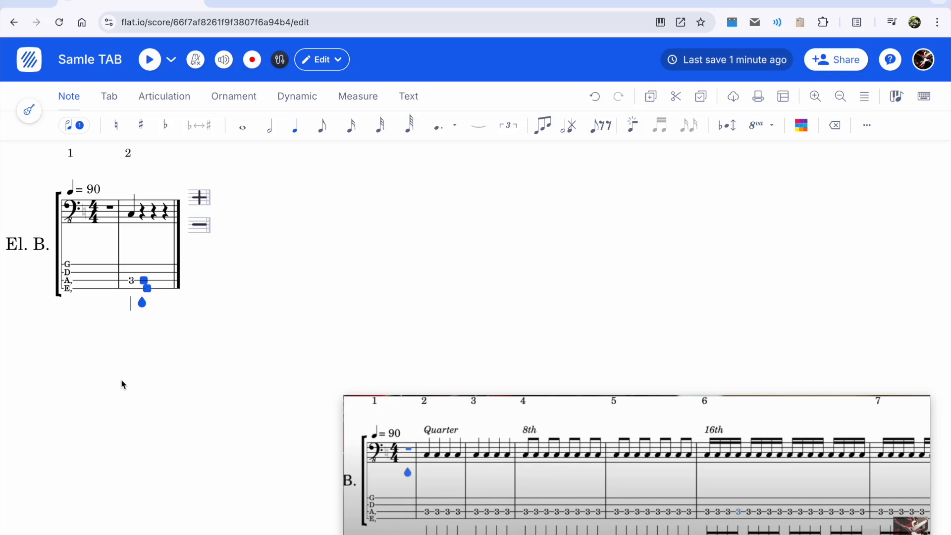
key("3")
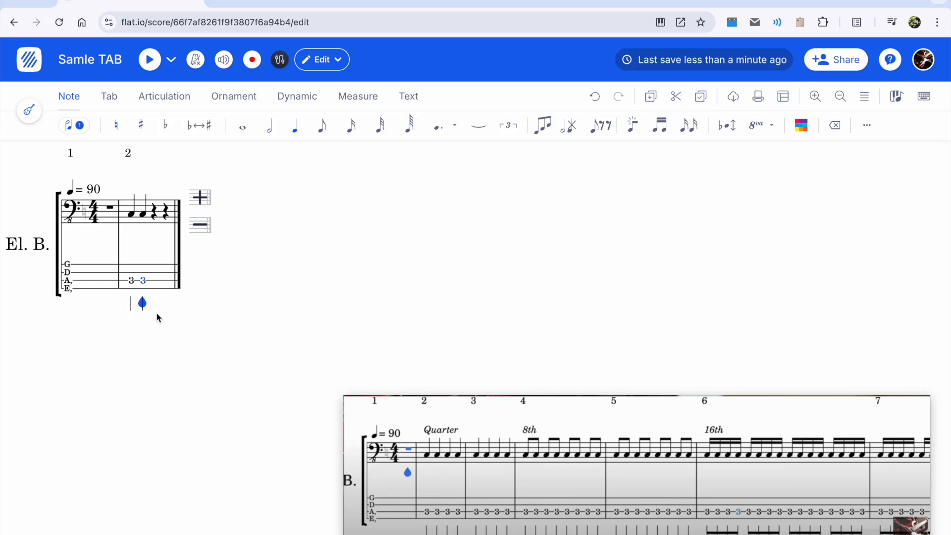
key("Right")
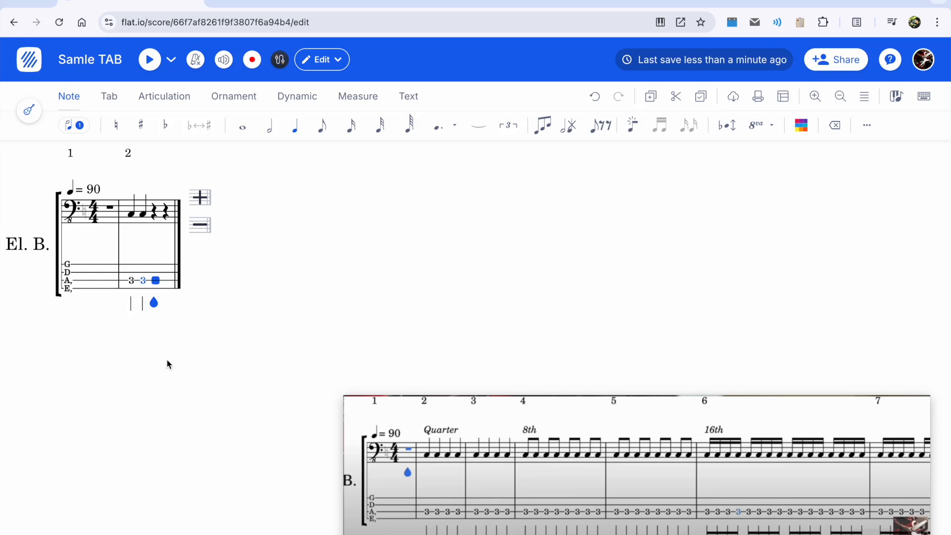
key("3")
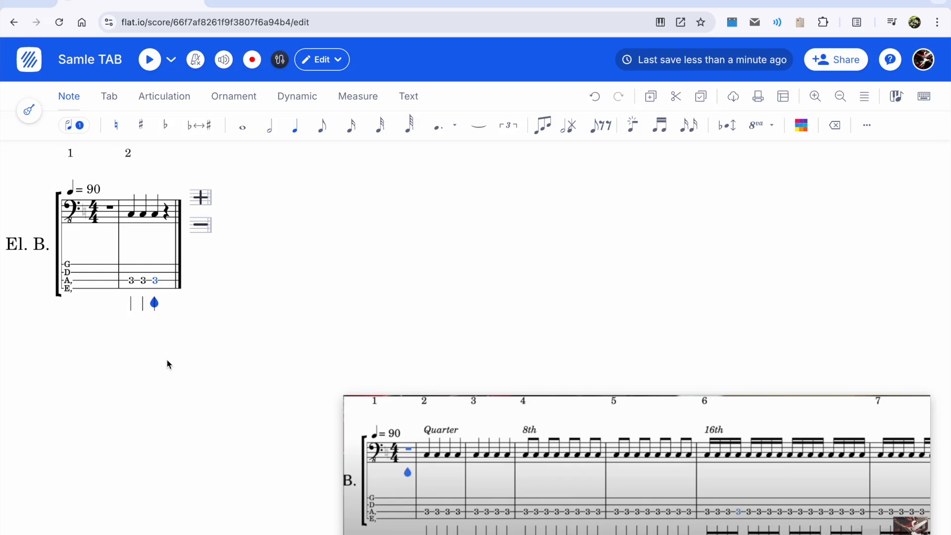
key("Right")
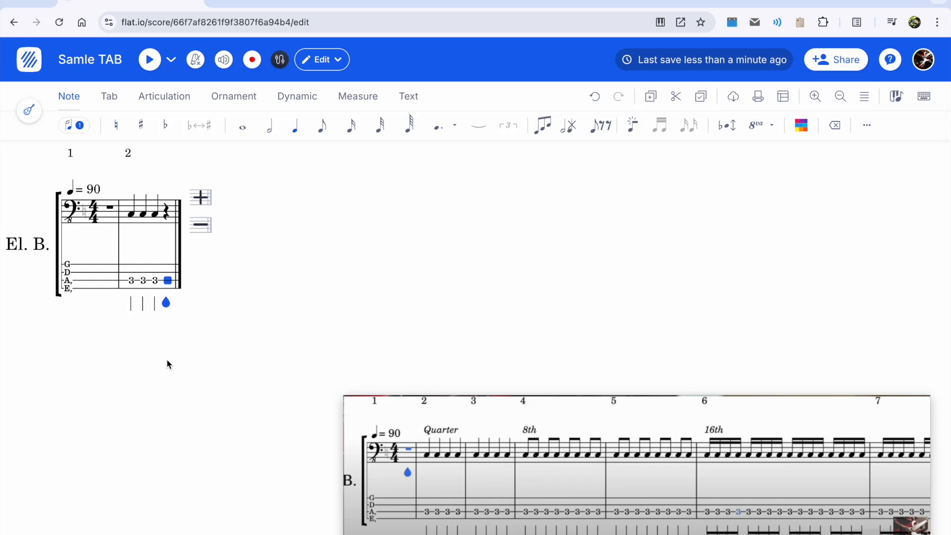
key("3")
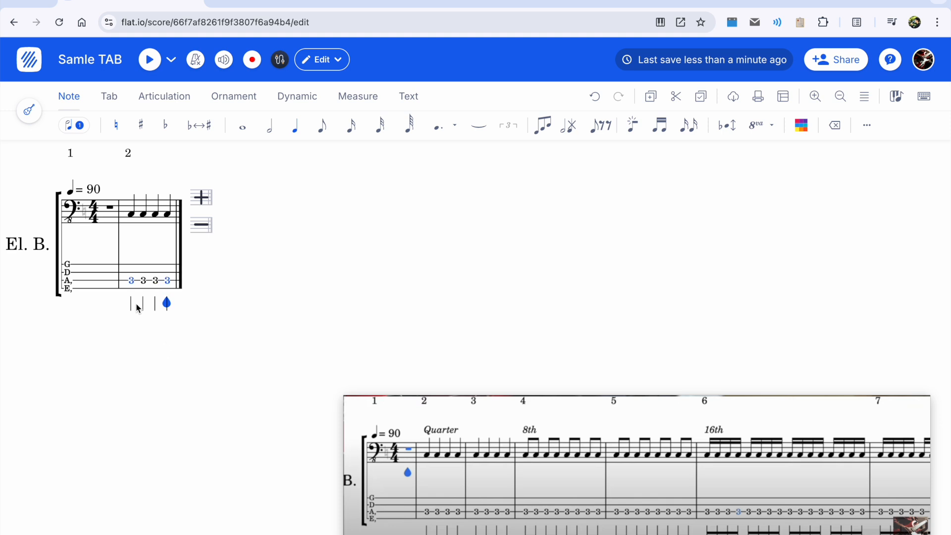
Step: Add the text annotation "Quarter" above the first note of measure 2
left_click(131, 288)
left_click(146, 291)
key("space")
left_click_drag(130, 292, 146, 322)
key("ctrl+k")
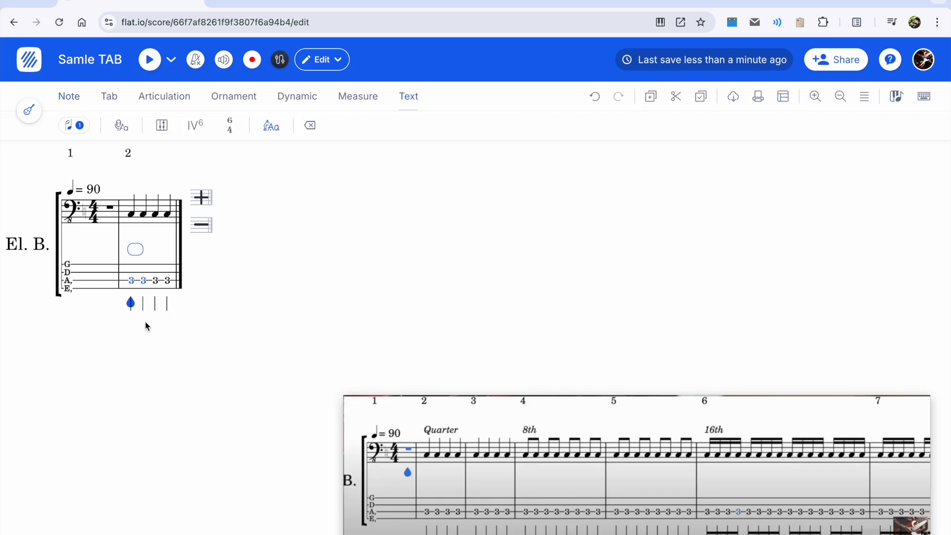
key("Escape")
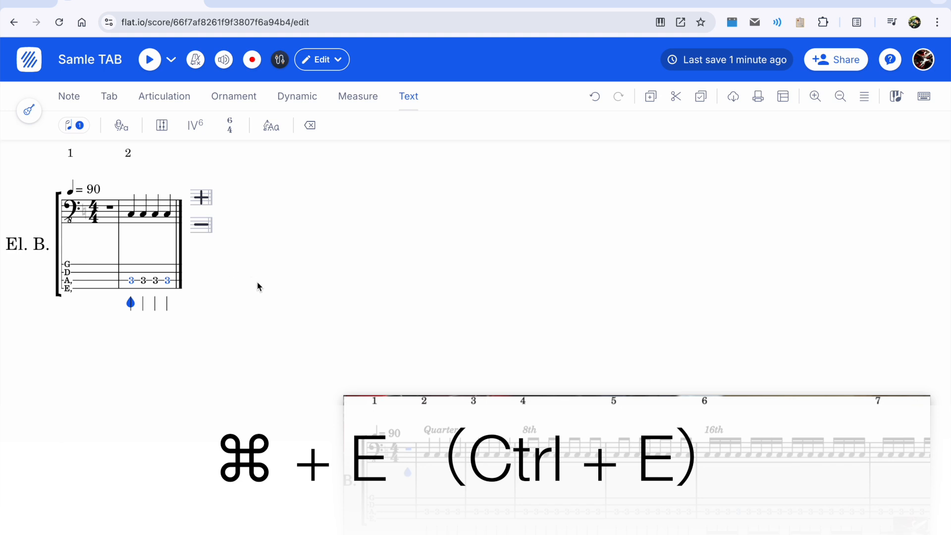
key("ctrl+e")
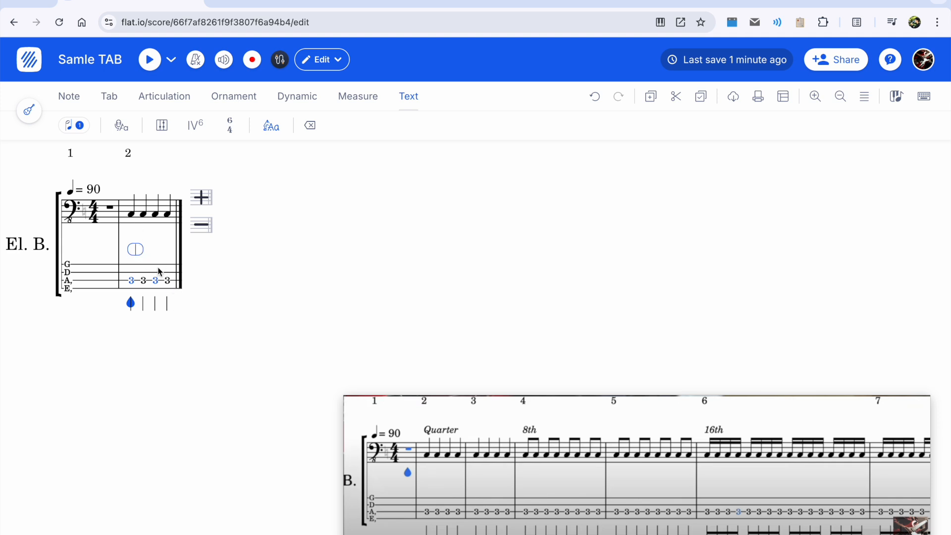
type("Quarter")
key("Return")
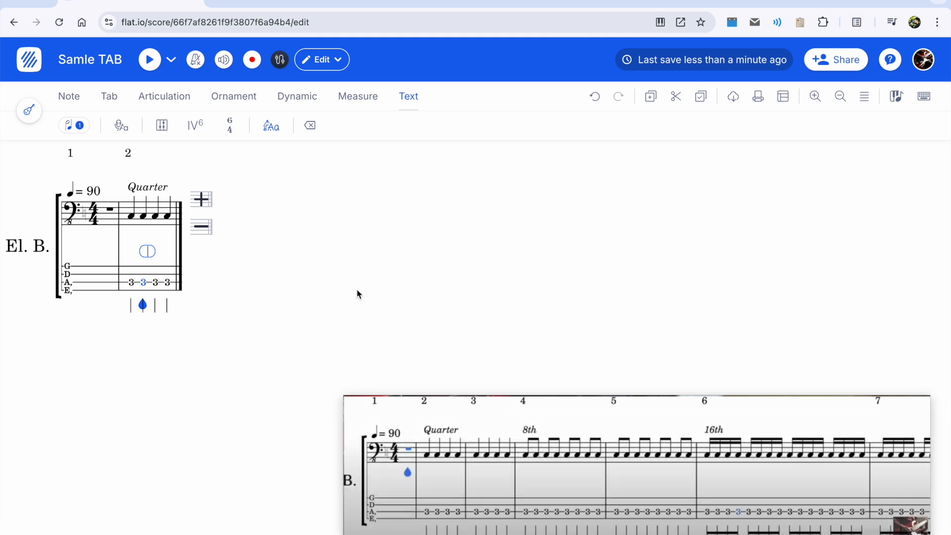
key("Escape")
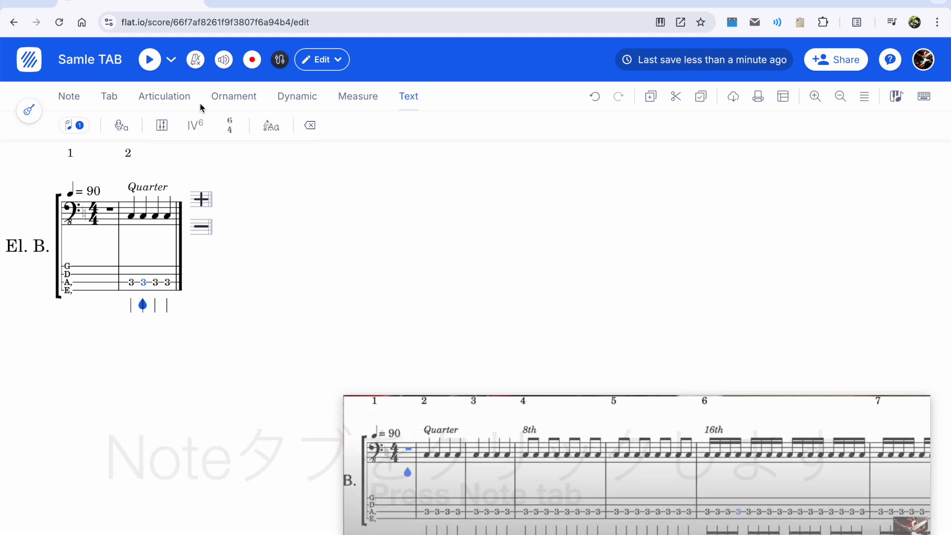
Step: Return to note entry and add a third measure following the last note of measure 2
left_click(72, 96)
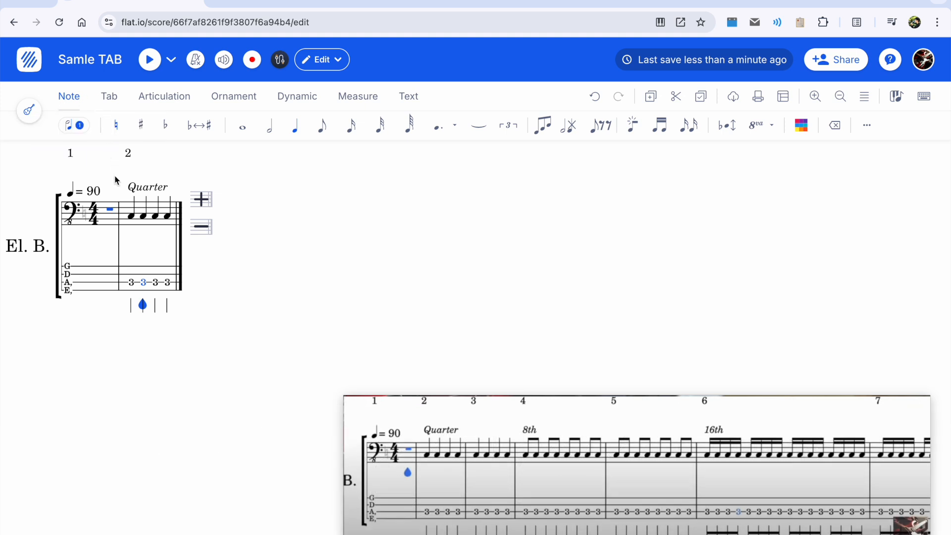
left_click(163, 251)
left_click(174, 244)
key("Right")
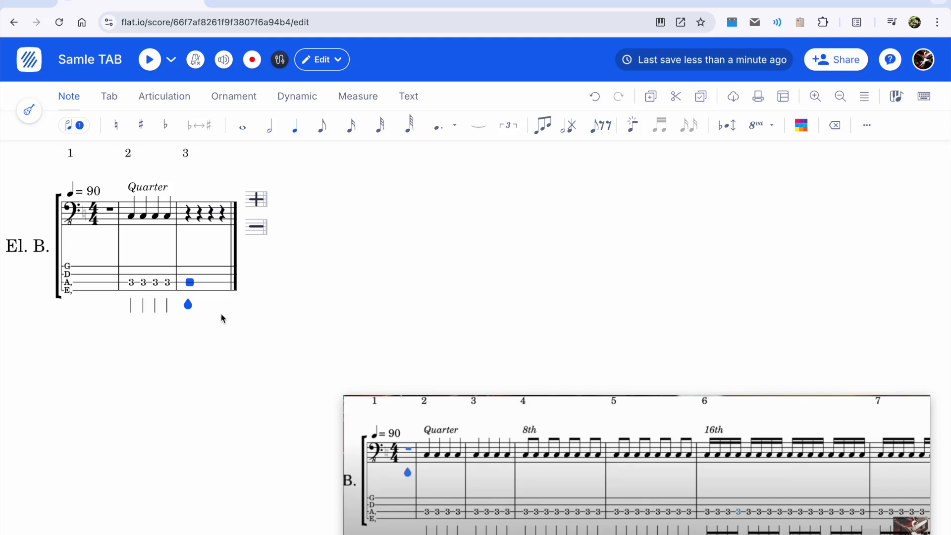
Step: Try selecting the four quarter notes in measure 2 as a range, starting from the last note
key("Left")
key("shift+Left")
key("shift+Left")
key("shift+Left")
key("shift+Left")
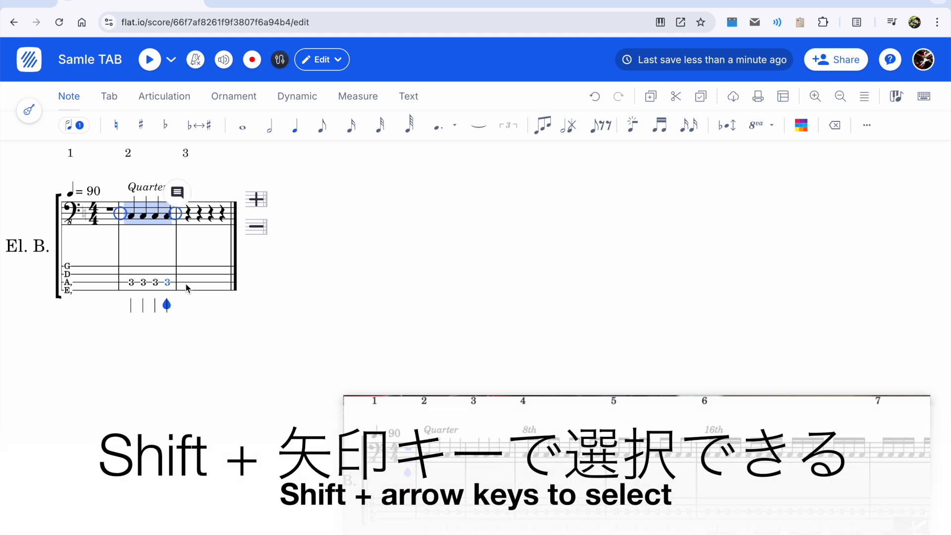
key("Escape")
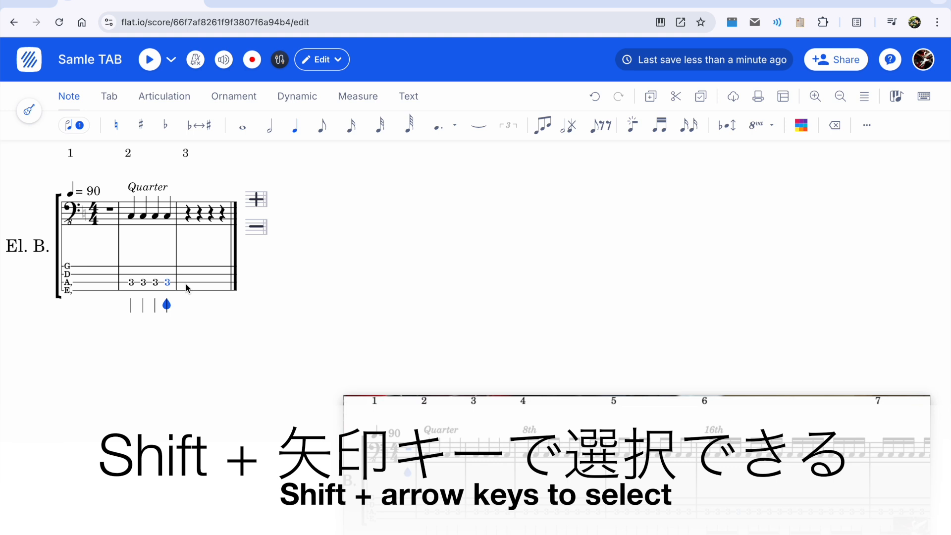
key("shift+Left")
key("shift+Left")
key("shift+Left")
key("shift+Left")
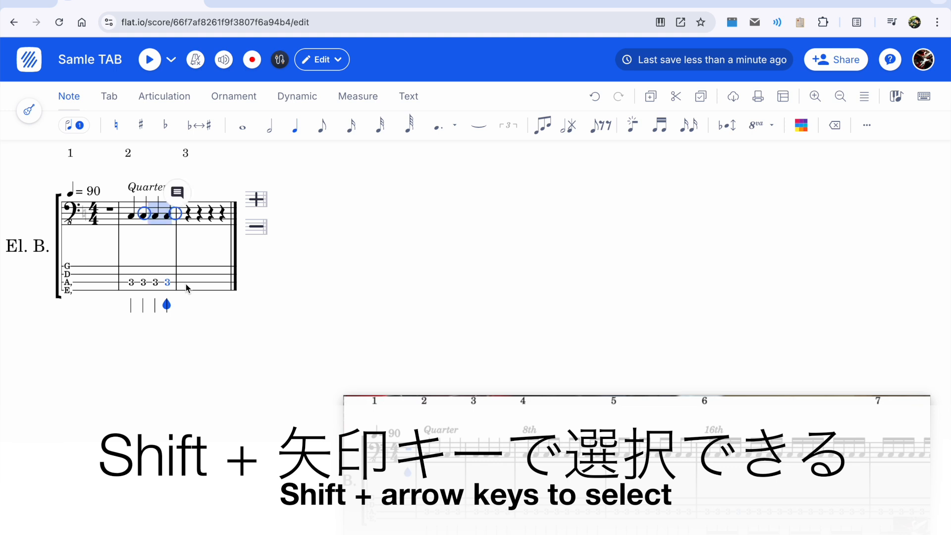
key("shift+Left")
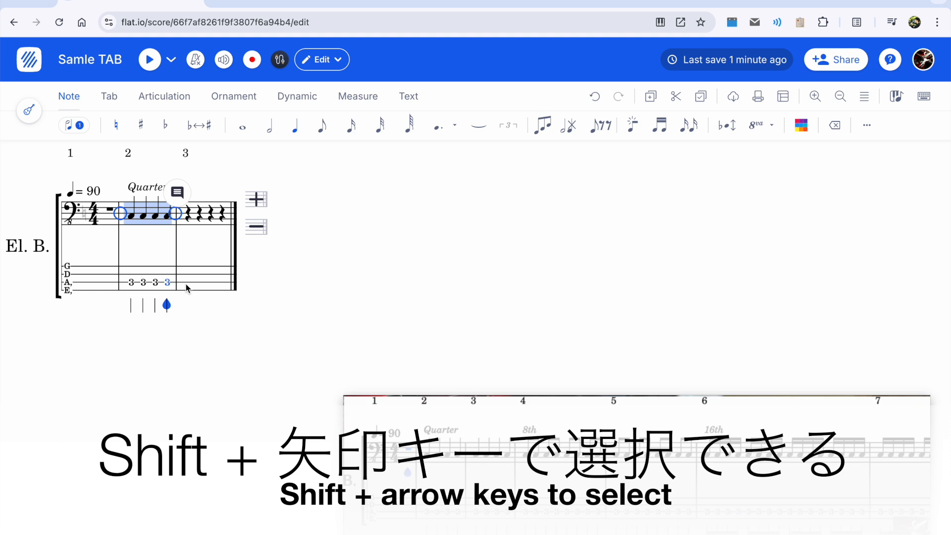
left_click(189, 225)
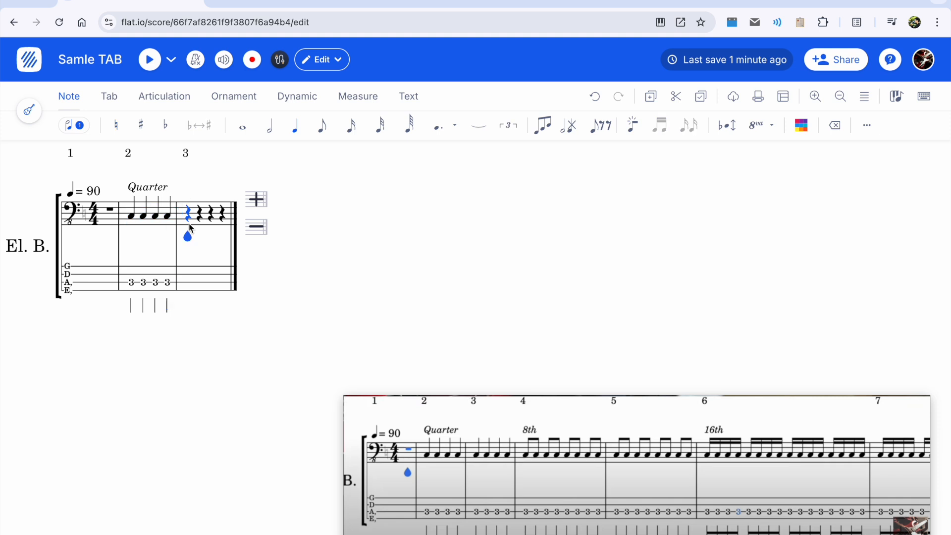
Step: Copy the four quarter notes of measure 2 and paste them at the first rest of measure 3
left_click(169, 222)
key("ctrl+z")
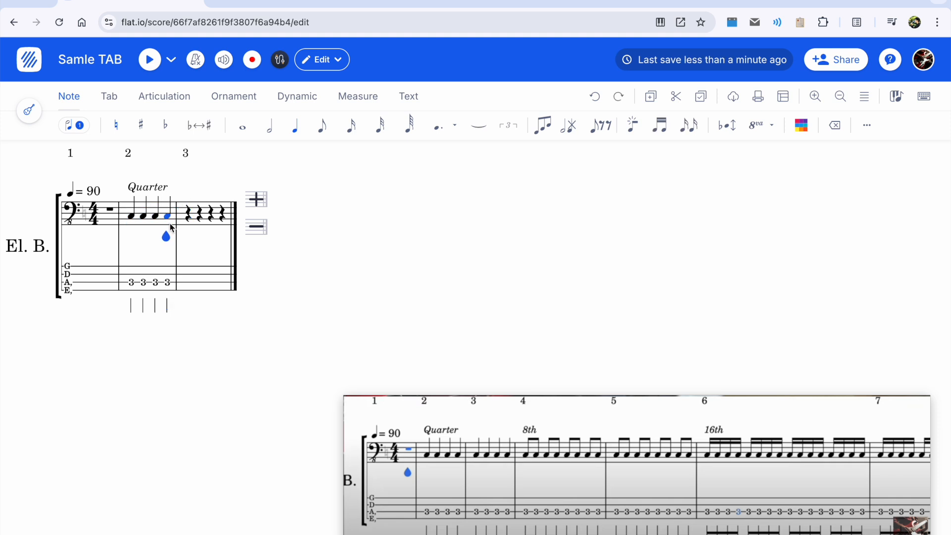
key("shift+Left")
key("shift+Left")
key("shift+Left")
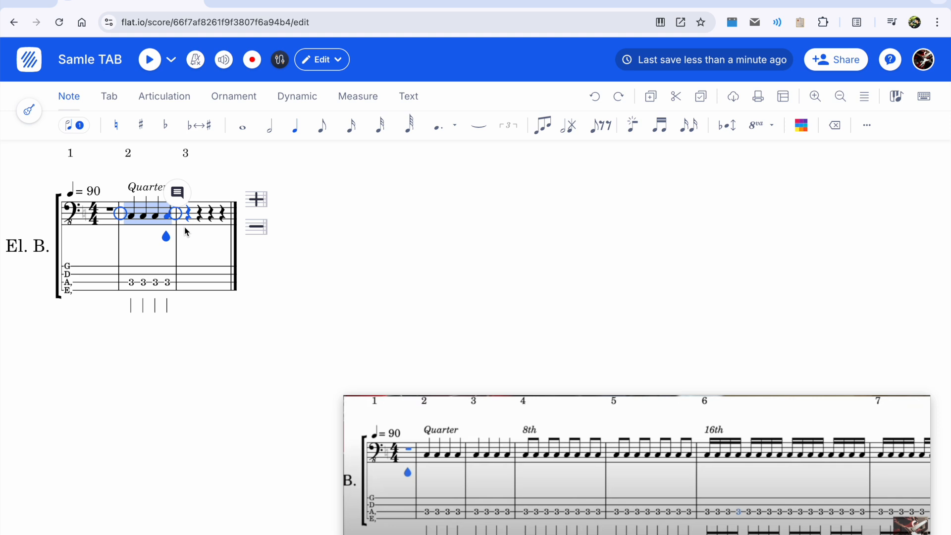
key("Right")
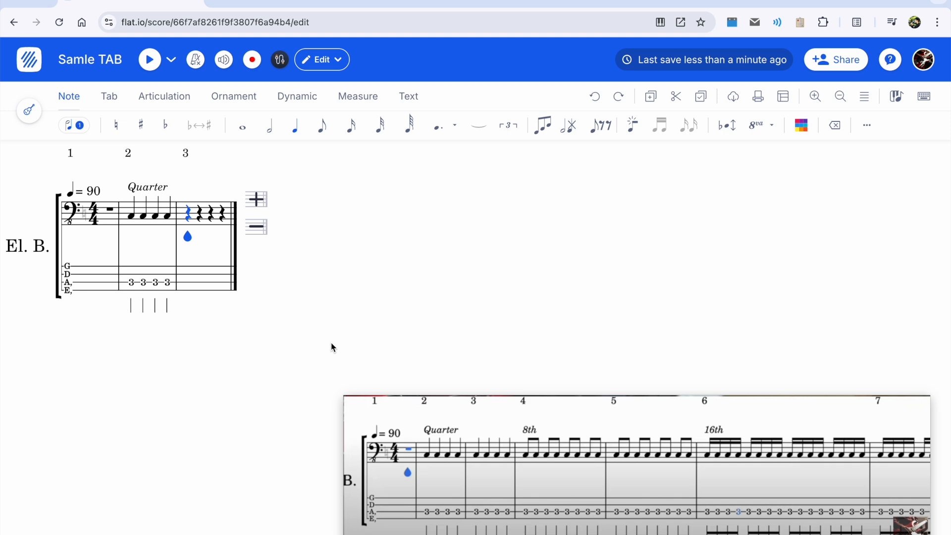
key("super+v")
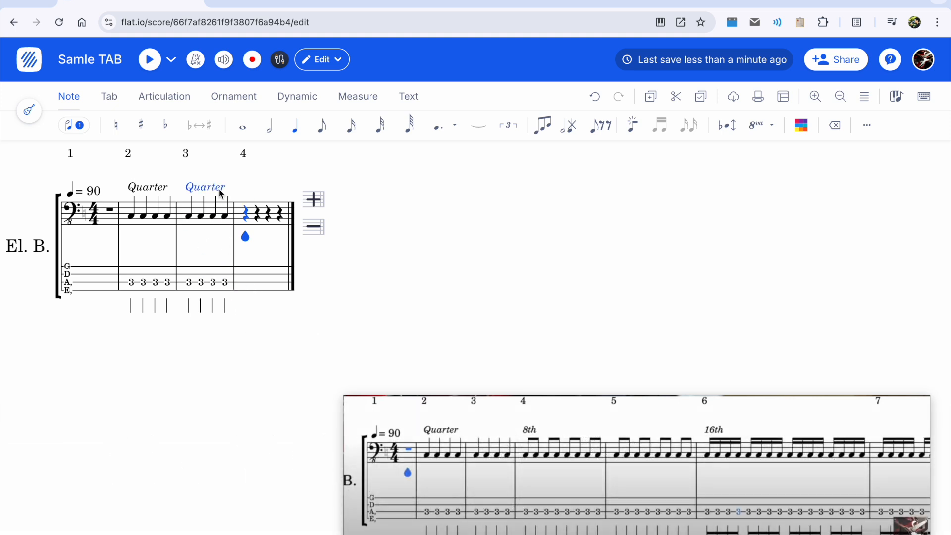
Step: Delete the duplicated "Quarter" text annotation above measure 3 and return to note entry
double_click(195, 189)
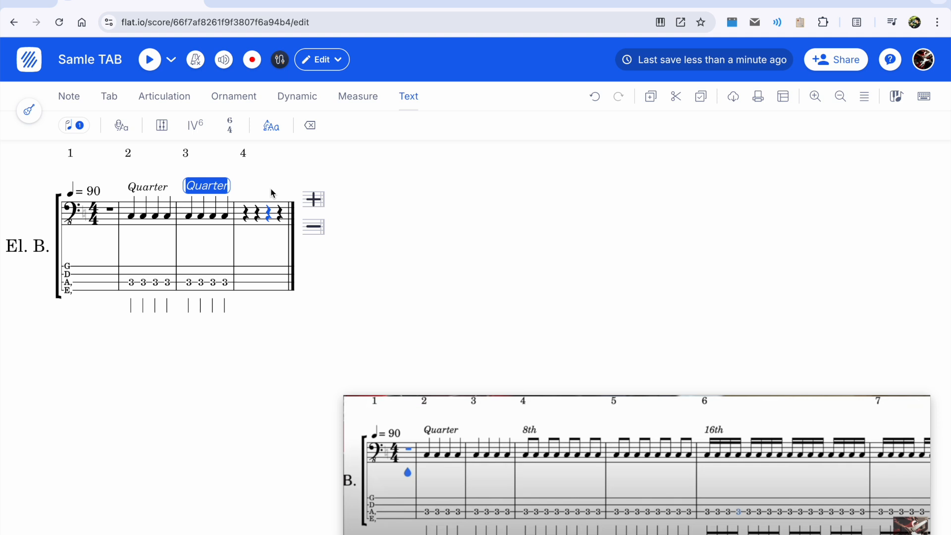
key("BackSpace")
key("Return")
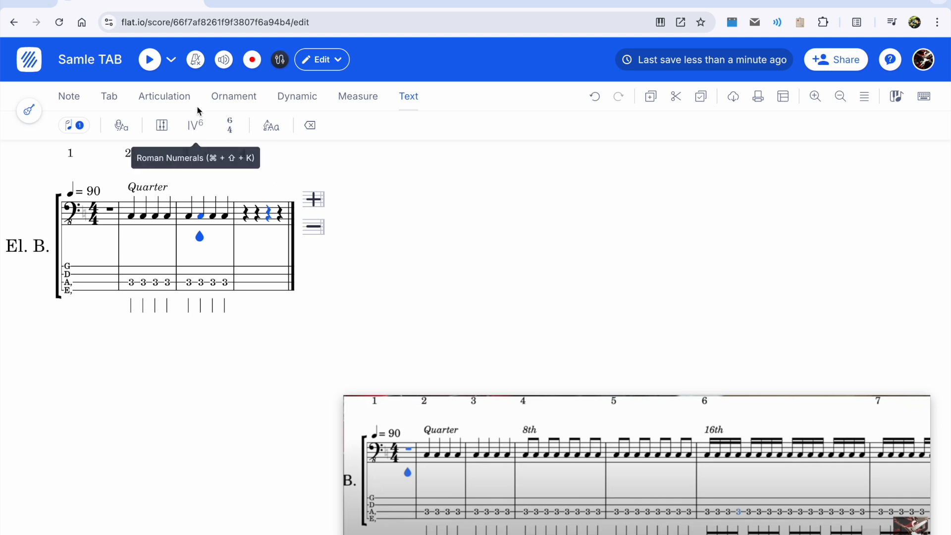
left_click(65, 99)
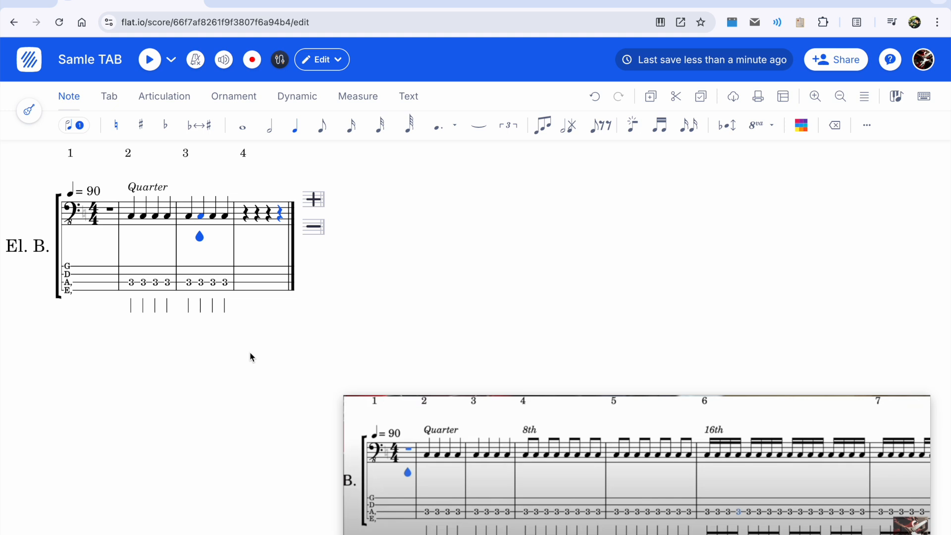
Step: Play the score back from measure 1 to hear the quarter notes entered so far
left_click(169, 282)
left_click(192, 283)
left_click(112, 275)
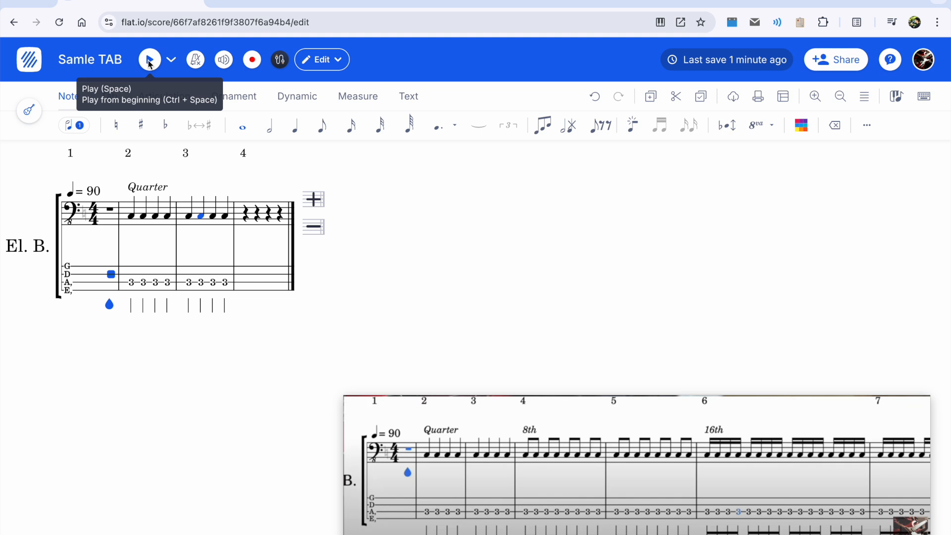
left_click(150, 62)
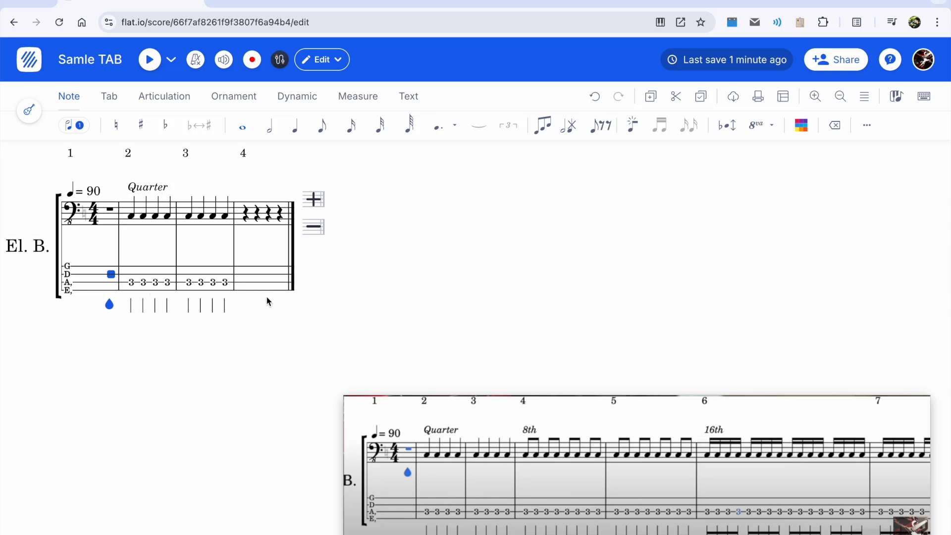
Step: Add the text annotation "8th" at the first beat of measure 4
left_click(244, 285)
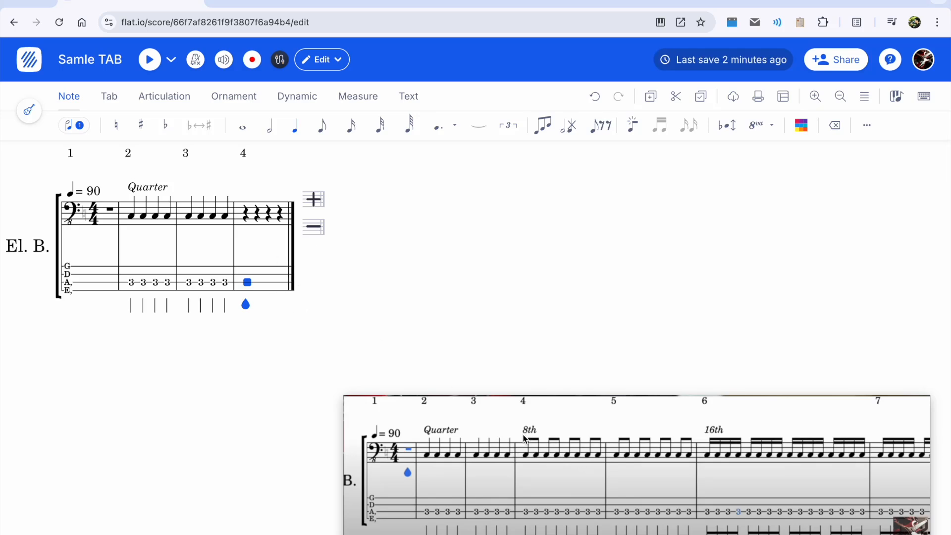
type("t")
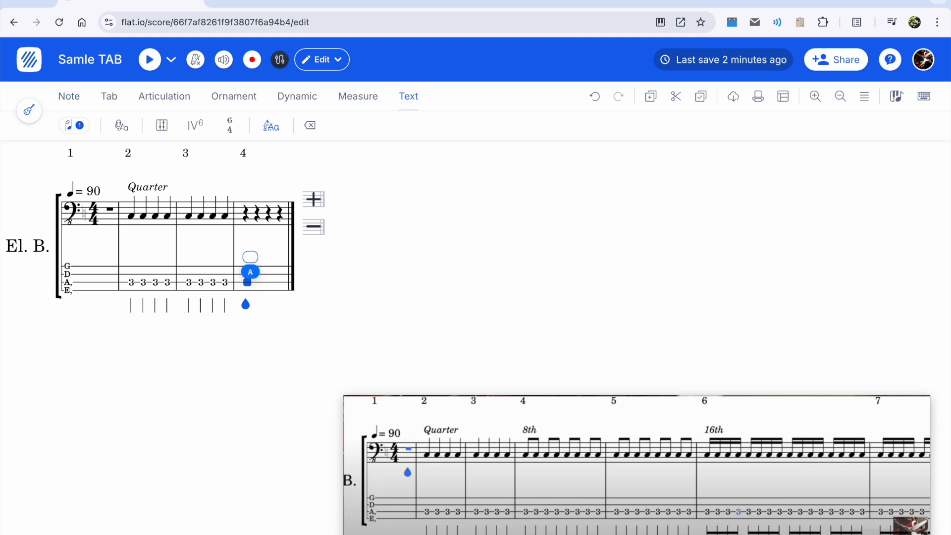
type("8th")
key("Tab")
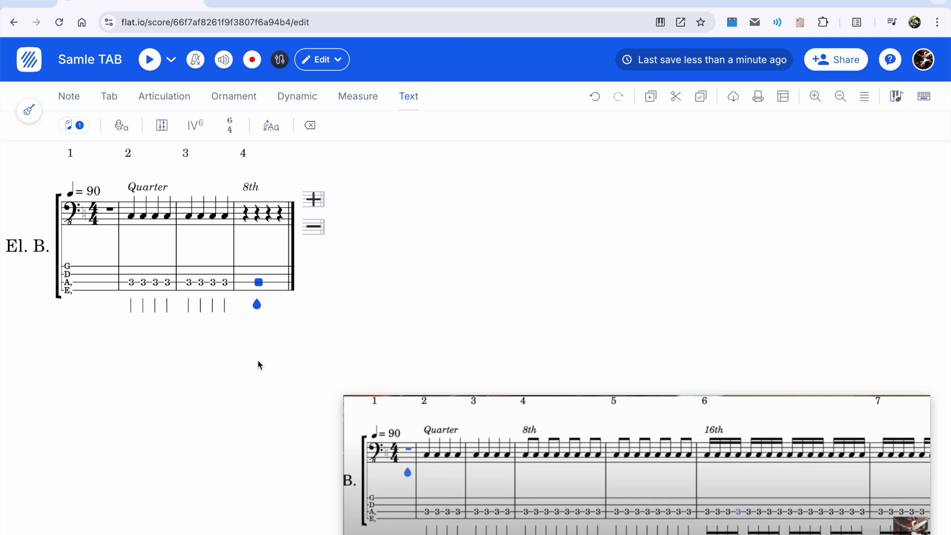
Step: Enter fret 3 on the A string at the first beat of measure 4 and make it an eighth note
left_click(73, 99)
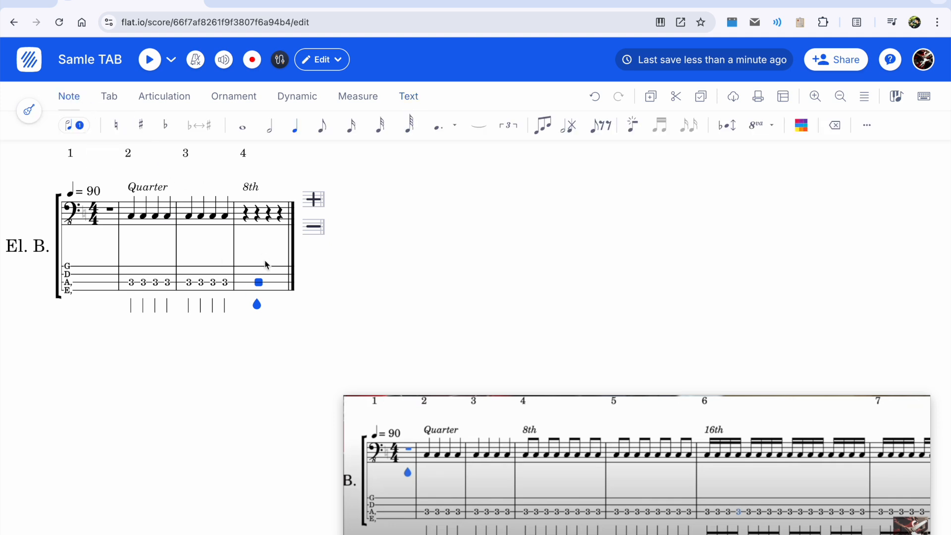
key("Left")
key("3")
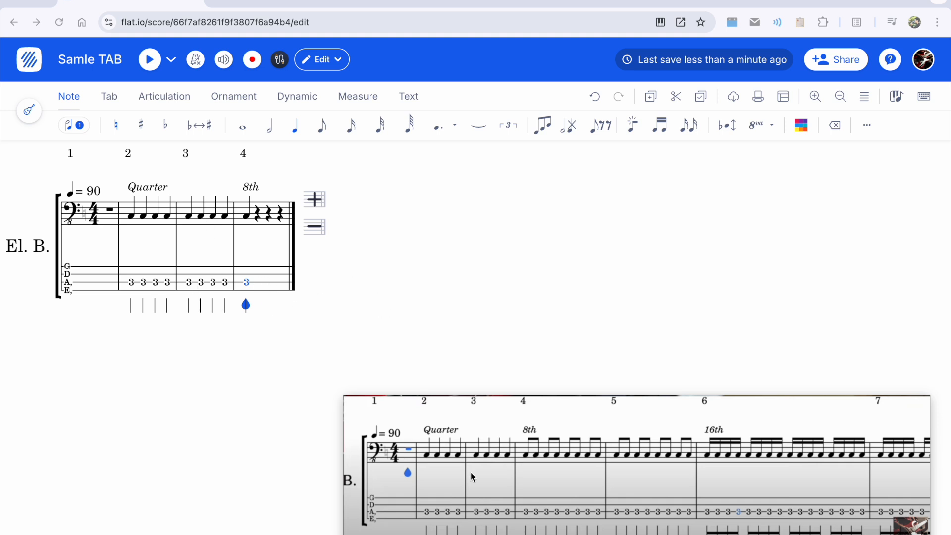
left_click(247, 283)
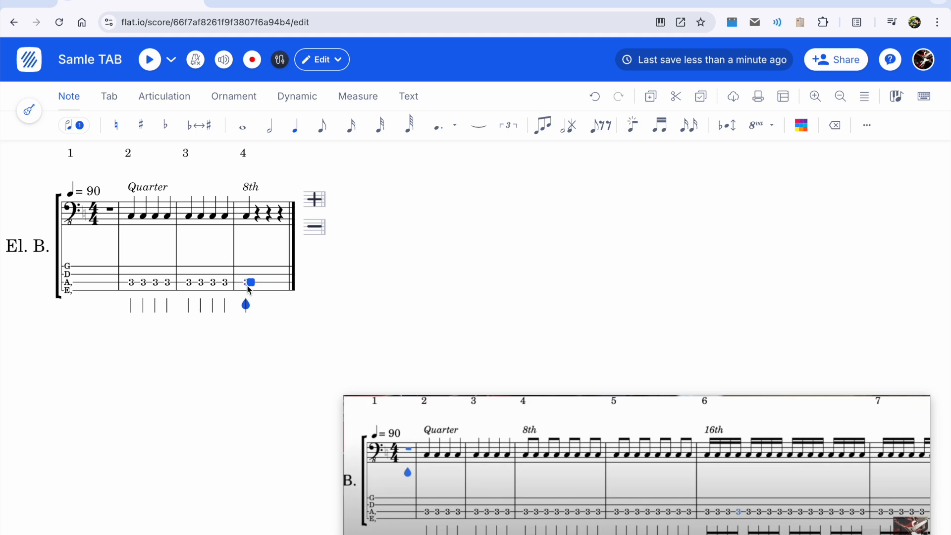
left_click(321, 138)
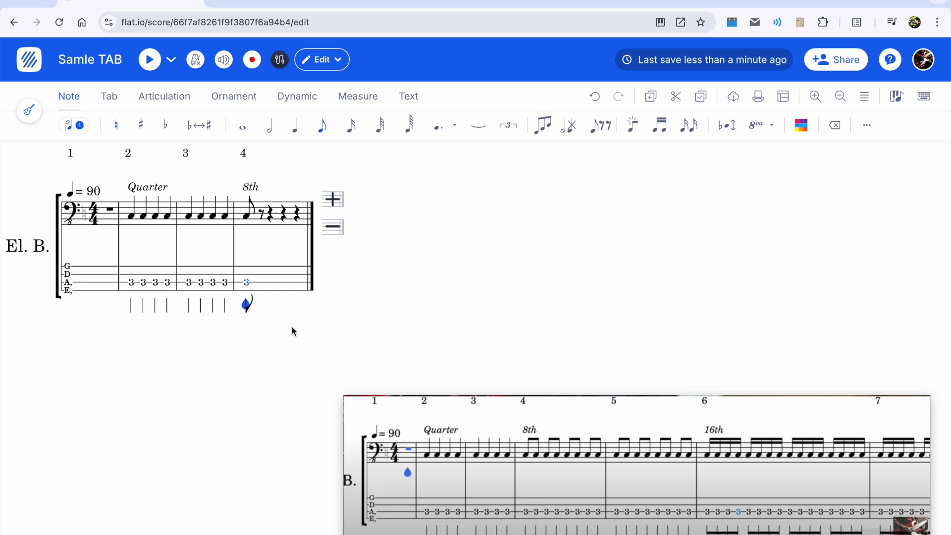
Step: Add three more eighth notes at fret 3 on the A string in measure 4, completing the first two beats
key("Right")
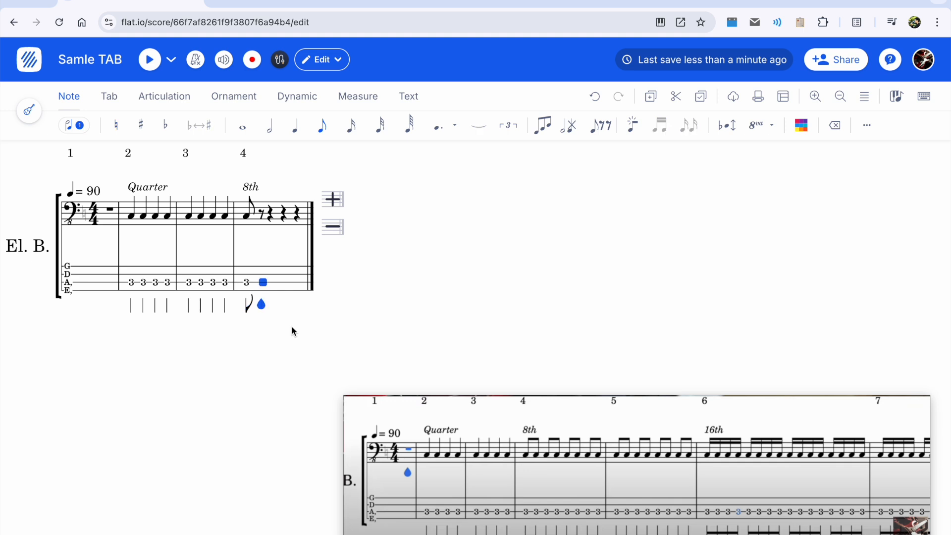
key("3")
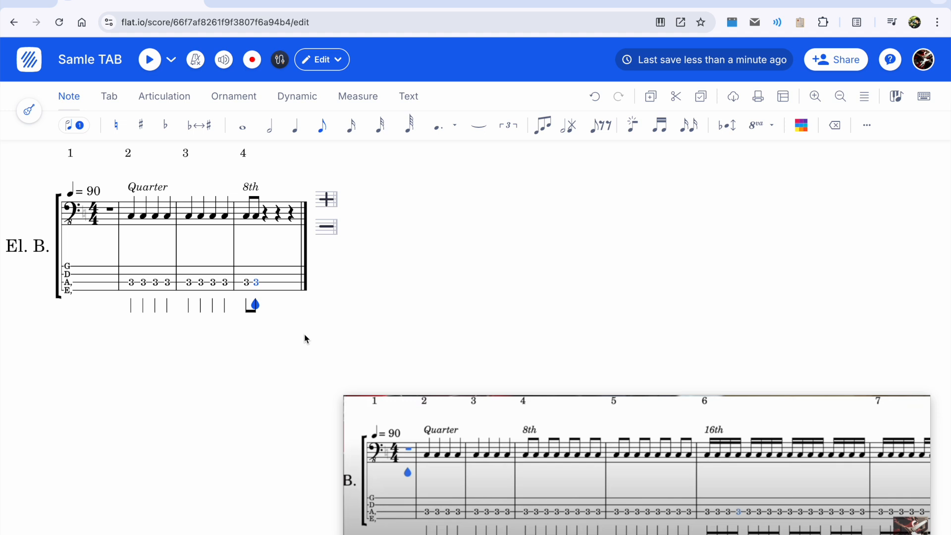
key("Right")
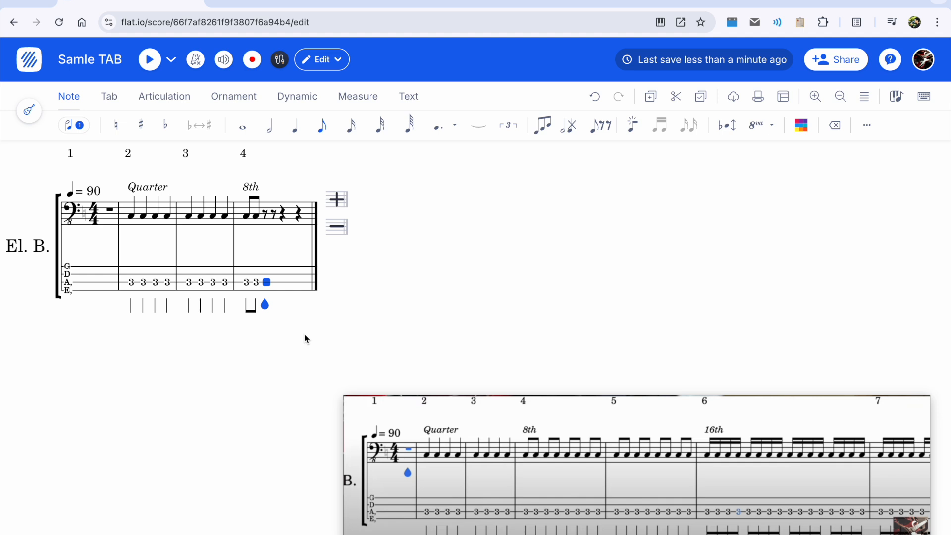
key("3")
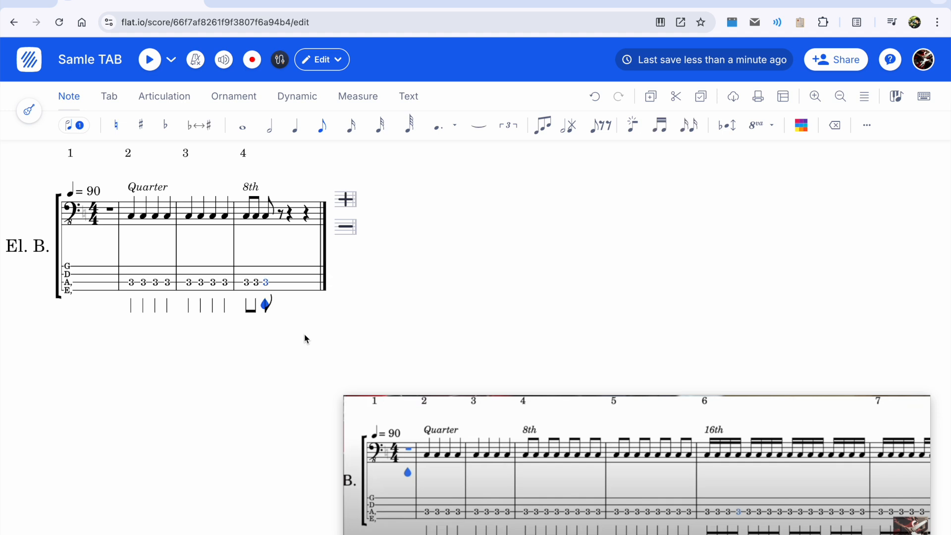
key("Right")
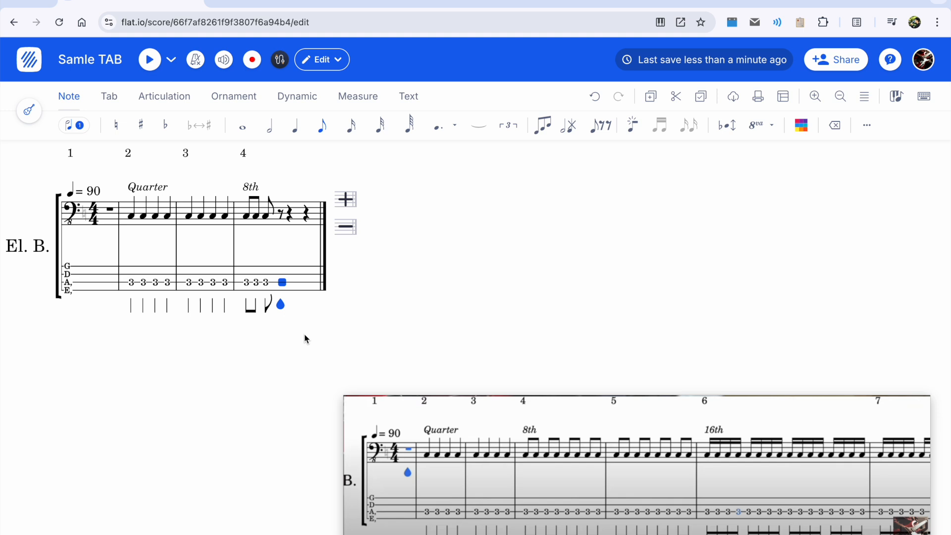
key("3")
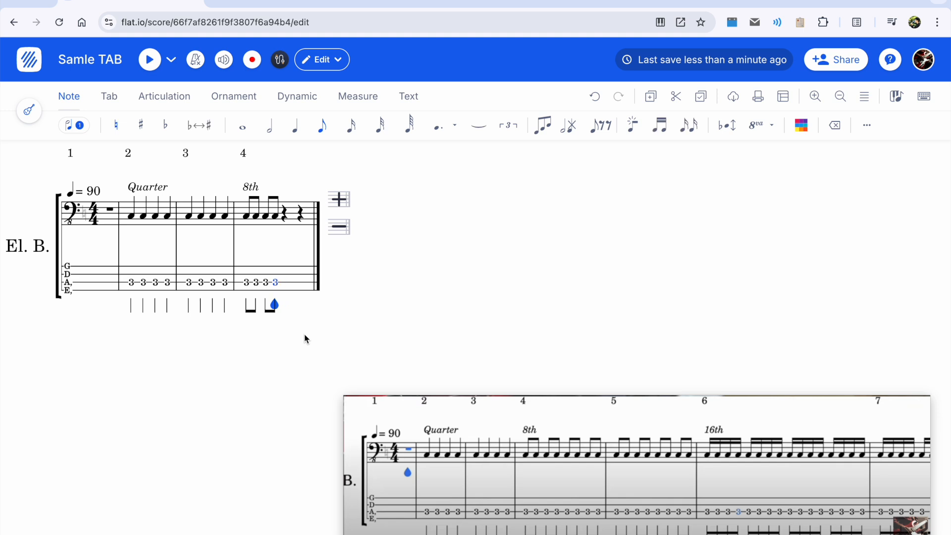
key("shift+Left")
key("shift+Left")
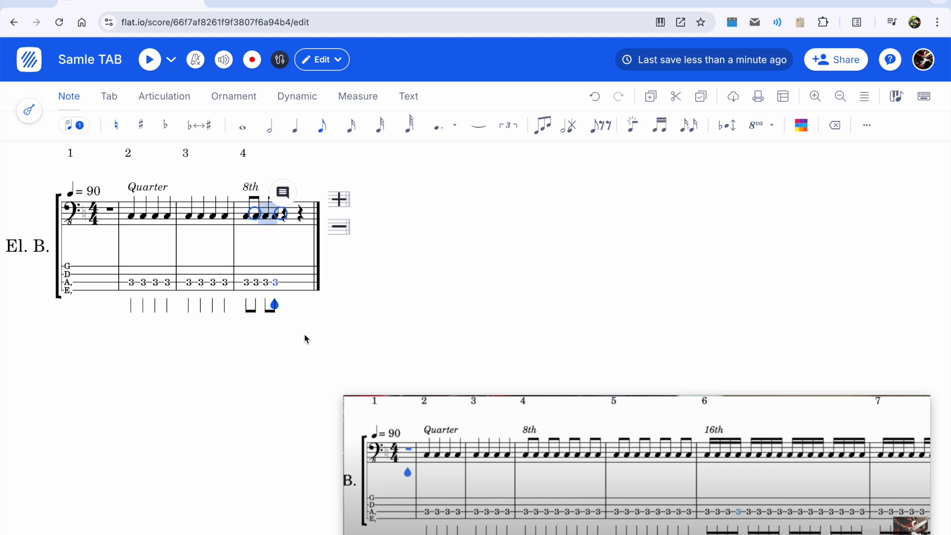
key("Escape")
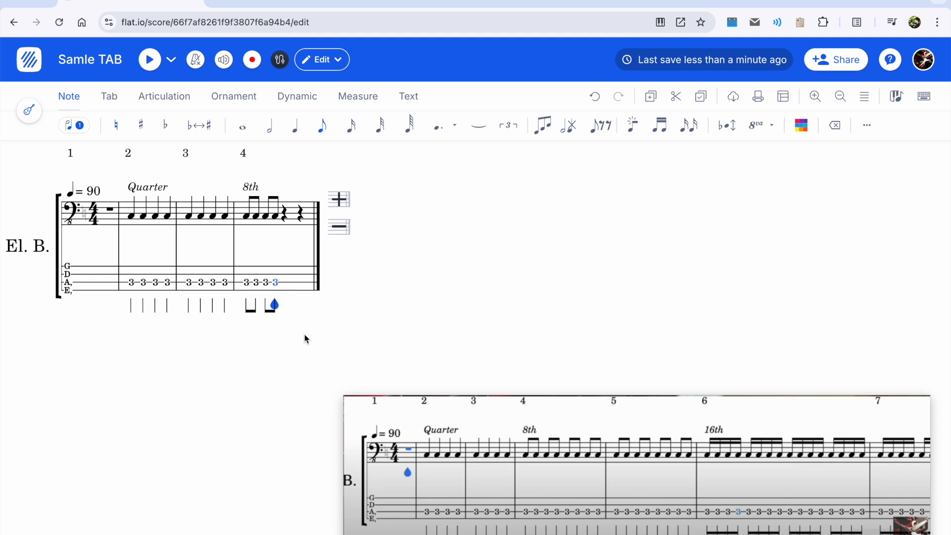
Step: Copy the second pair of eighth notes in measure 4 and paste it twice to fill the rest of the measure
key("shift+Left")
key("shift+Left")
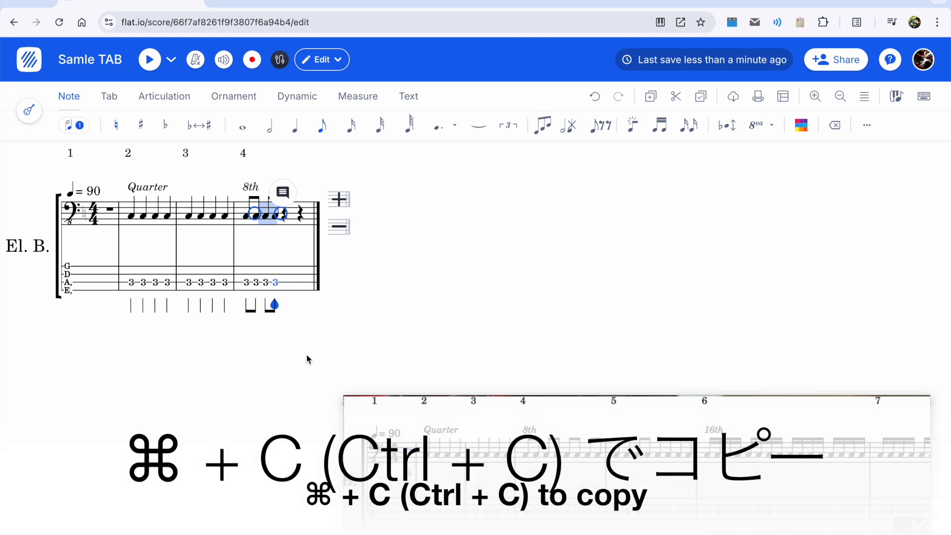
key("Right")
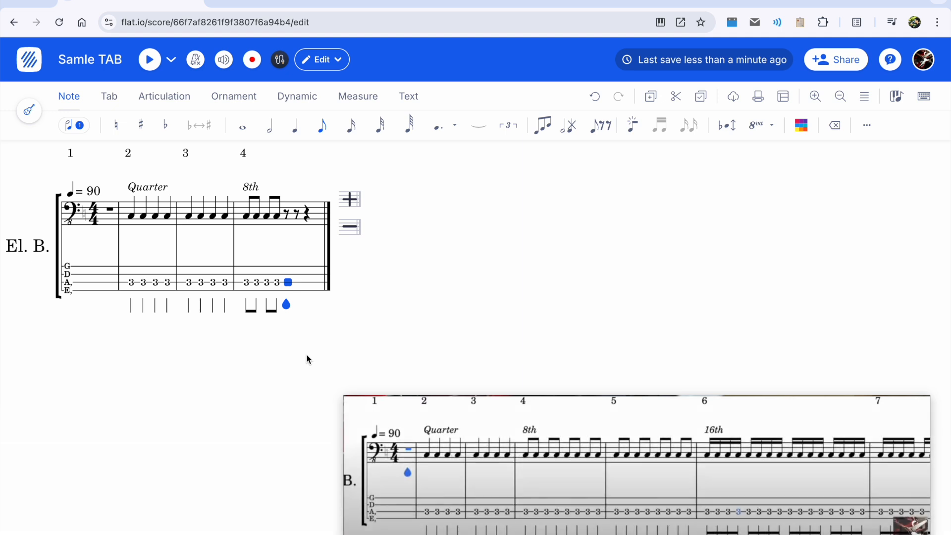
key("super+v")
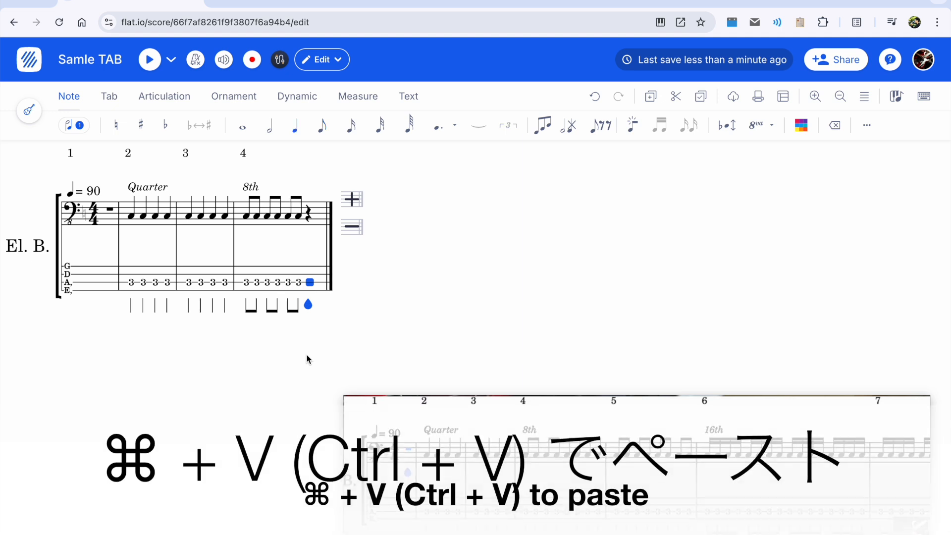
key("super+v")
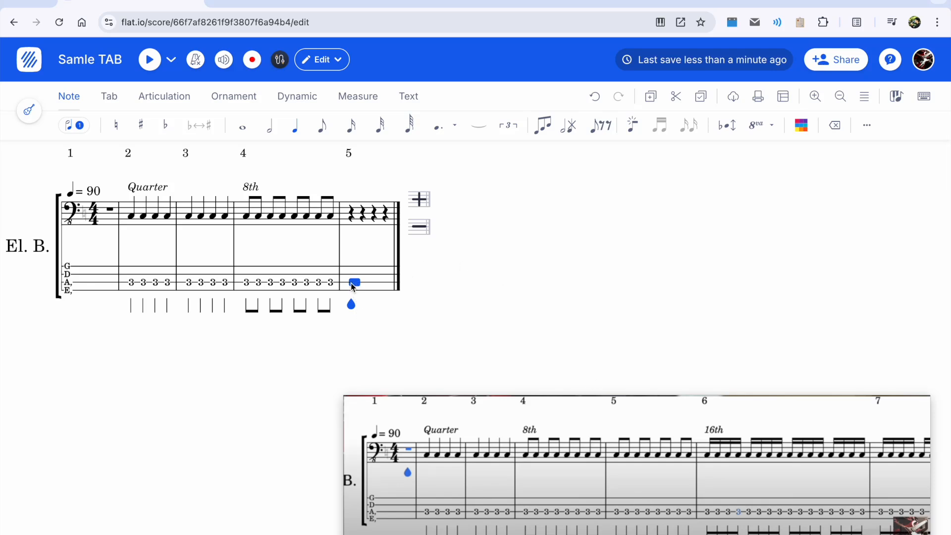
Step: Fill measure 5 with eight eighth notes at fret 3 on the A string, reusing the copied pair
key("3")
key("3")
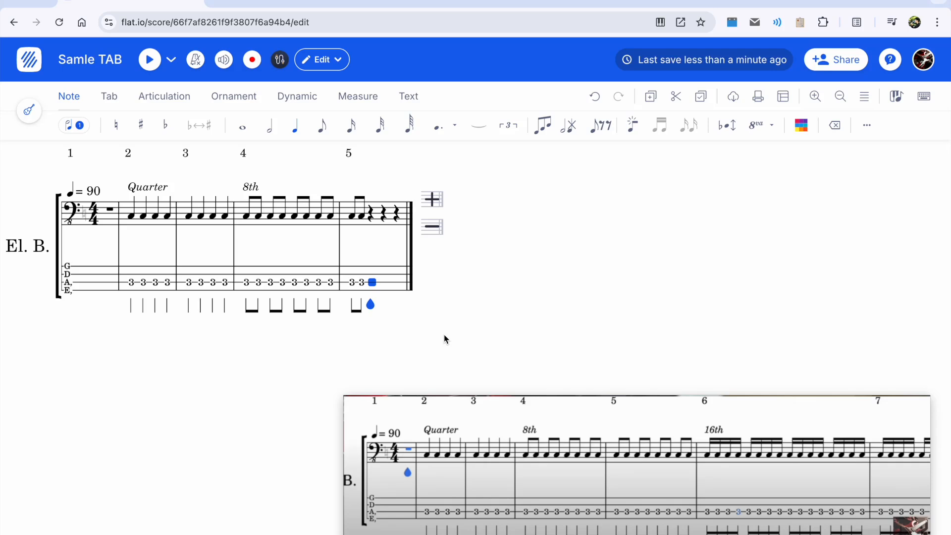
key("3")
key("3")
key("3")
key("3")
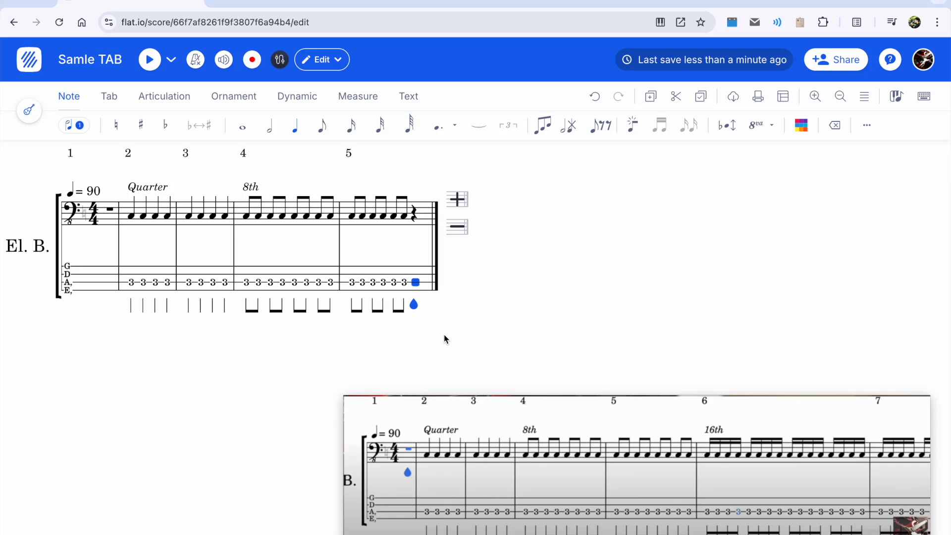
key("3")
key("3")
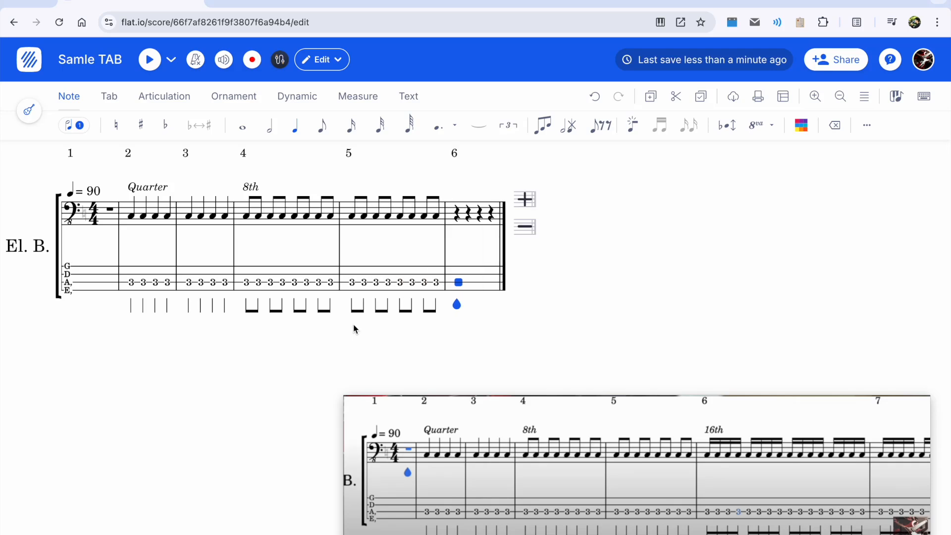
Step: Add the text annotation "16th" at the first beat of measure 6
left_click(354, 284)
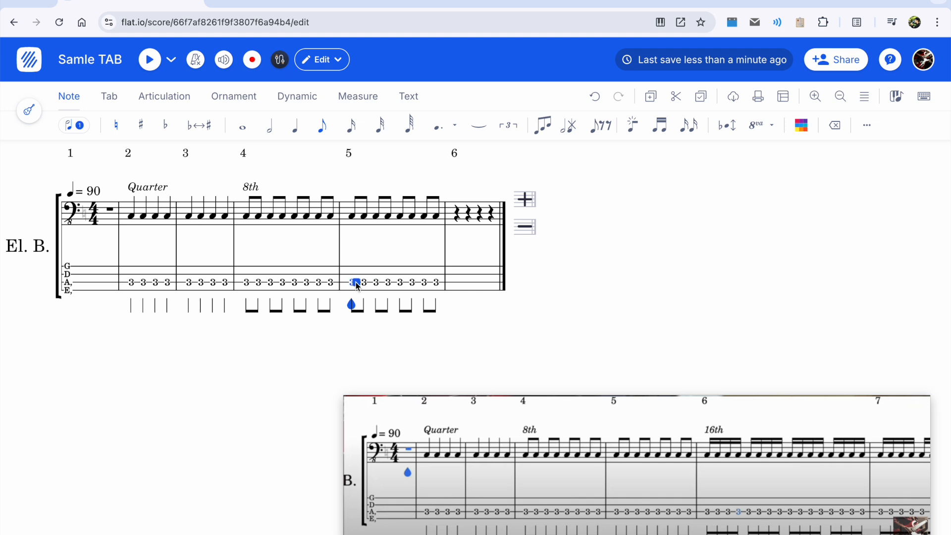
left_click(437, 285)
left_click(457, 286)
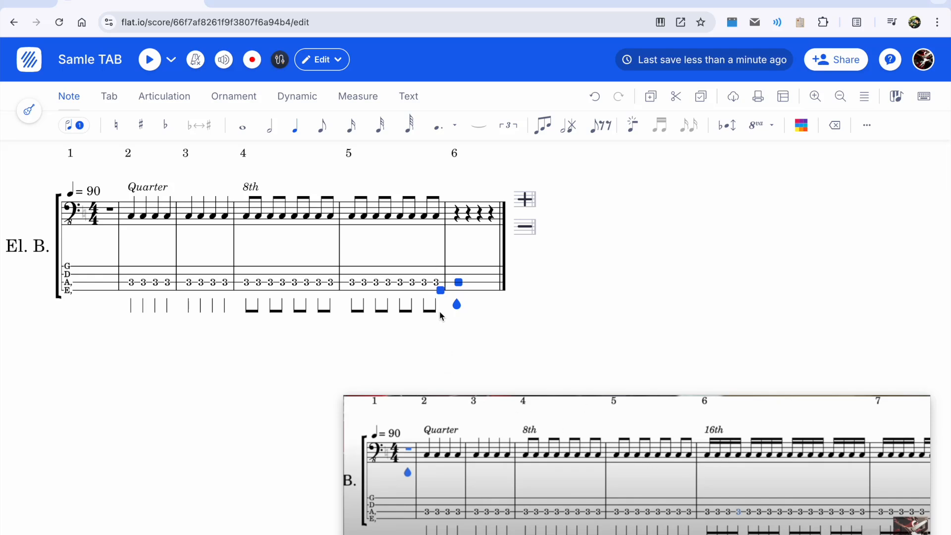
key("t")
type("16th")
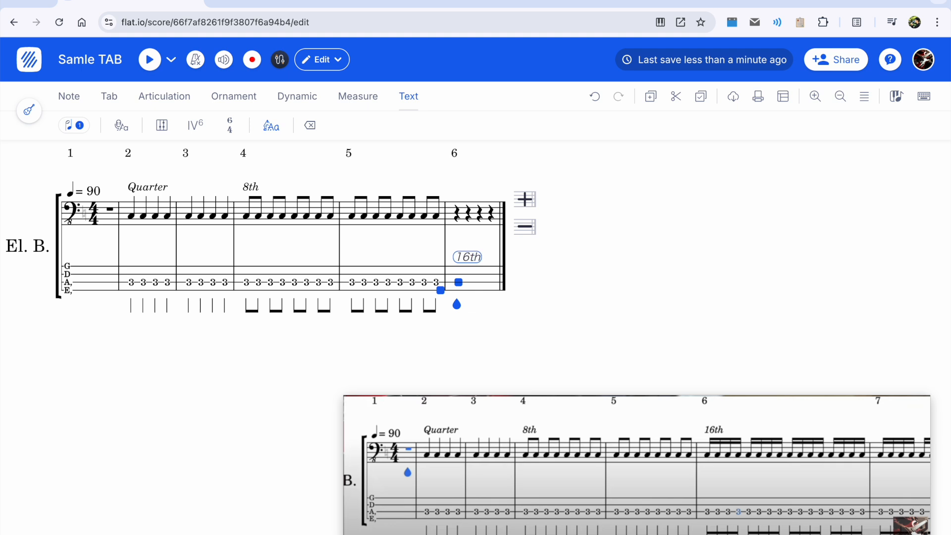
key("BackSpace")
key("super+e")
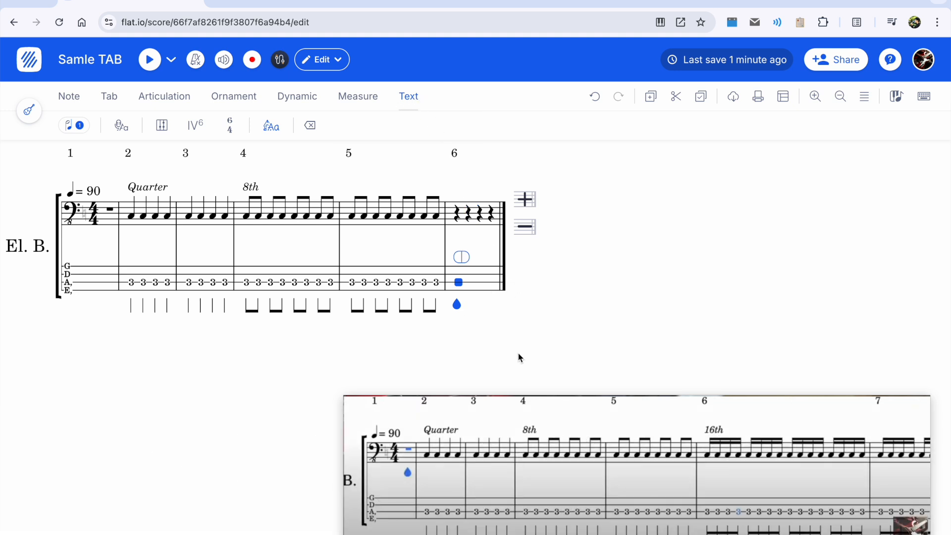
type("16th")
key("Tab")
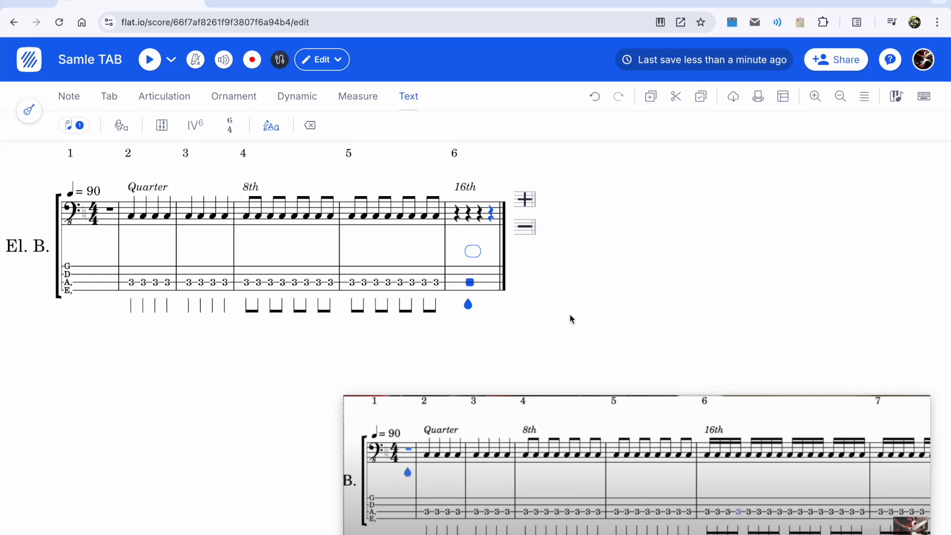
key("Escape")
Step: Enter fret 3 on the A string at the first beat of measure 6 and make it a sixteenth note
left_click(69, 96)
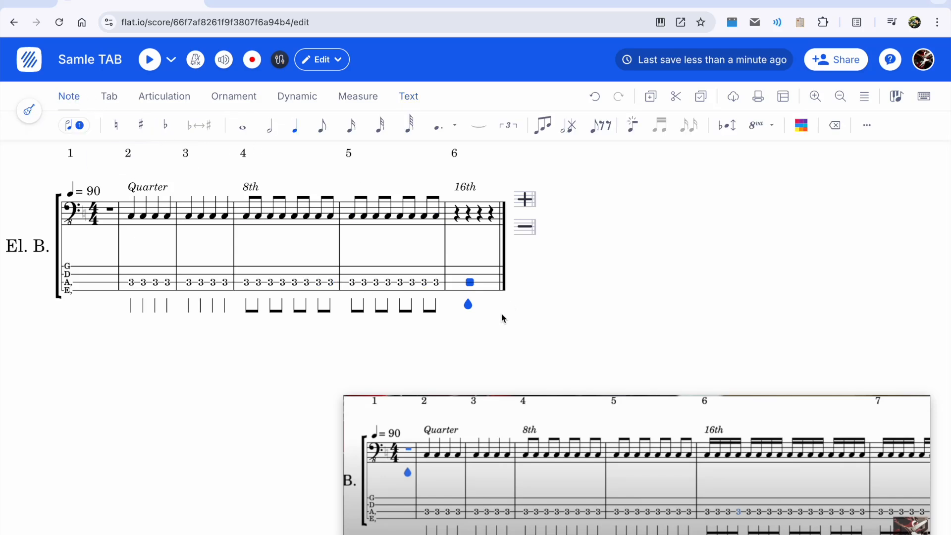
key("Left")
type("3")
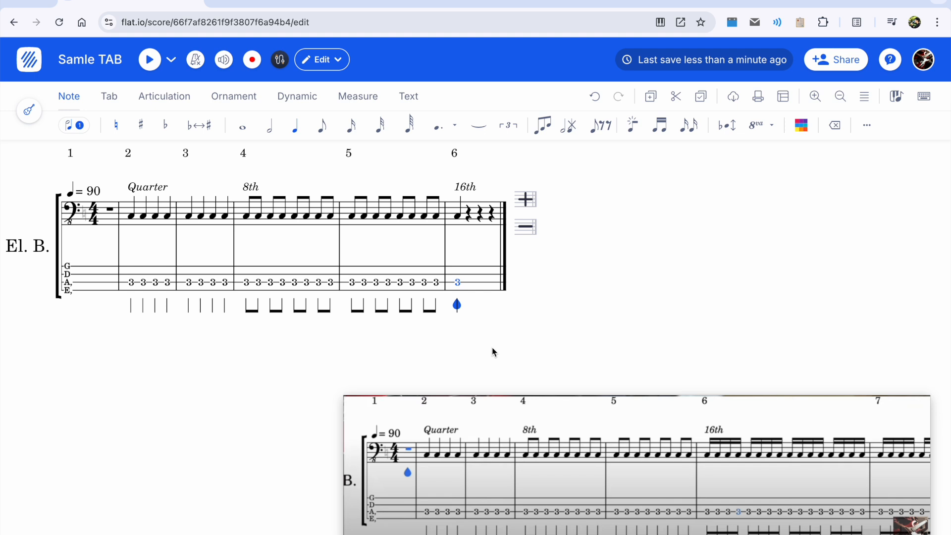
left_click(352, 136)
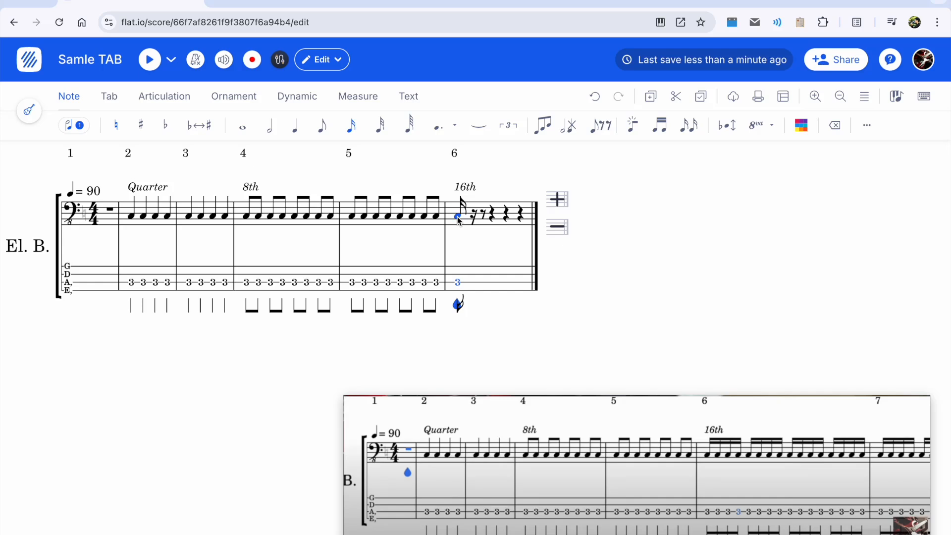
Step: Enter three more sixteenth notes at fret 3 on the A string to complete the first beat of measure 6
left_click(474, 283)
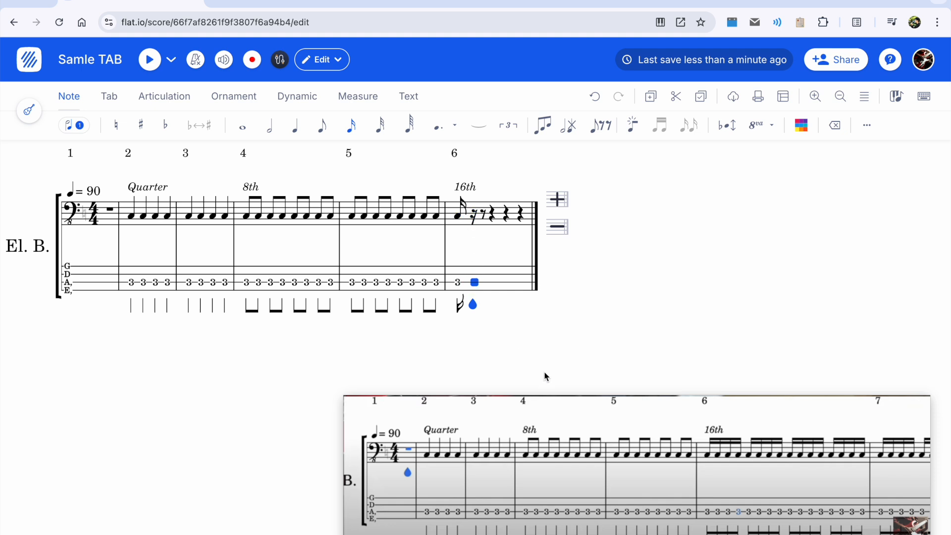
key("3")
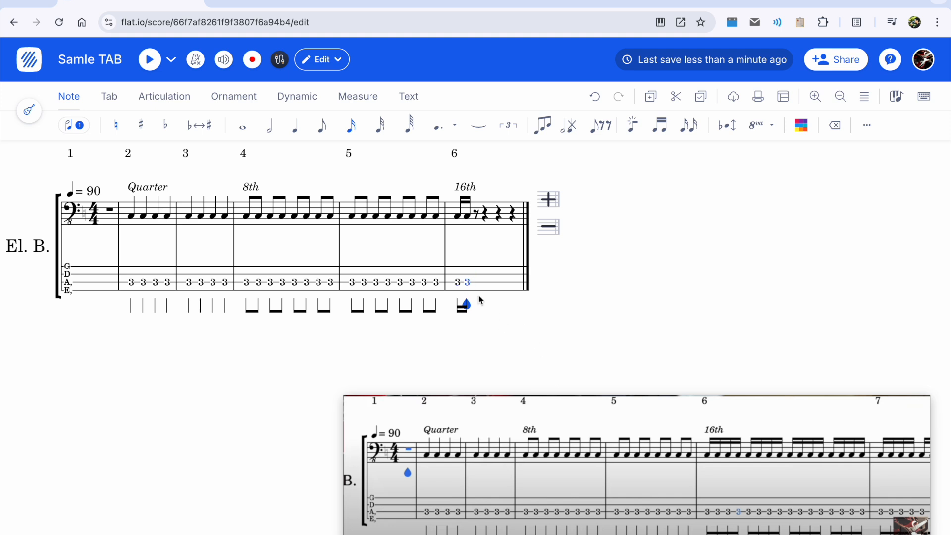
key("Right")
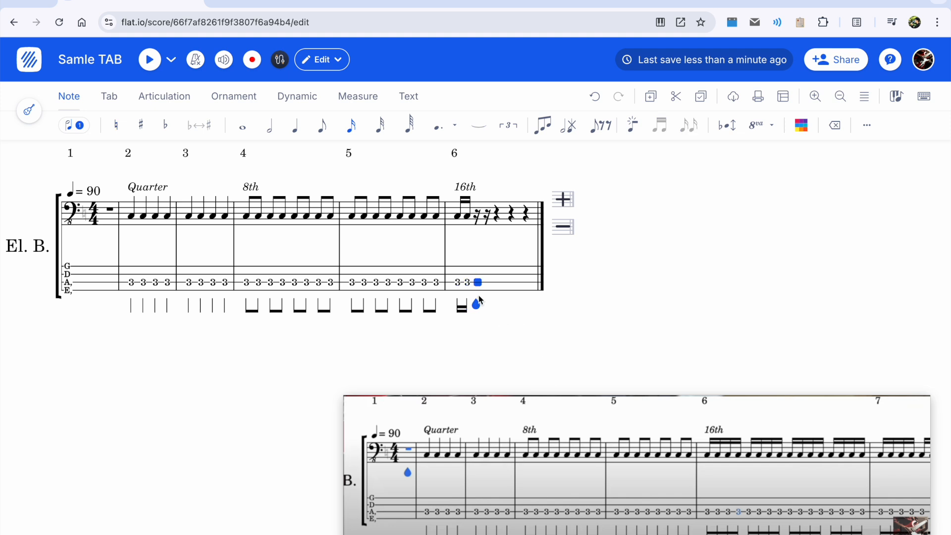
key("3")
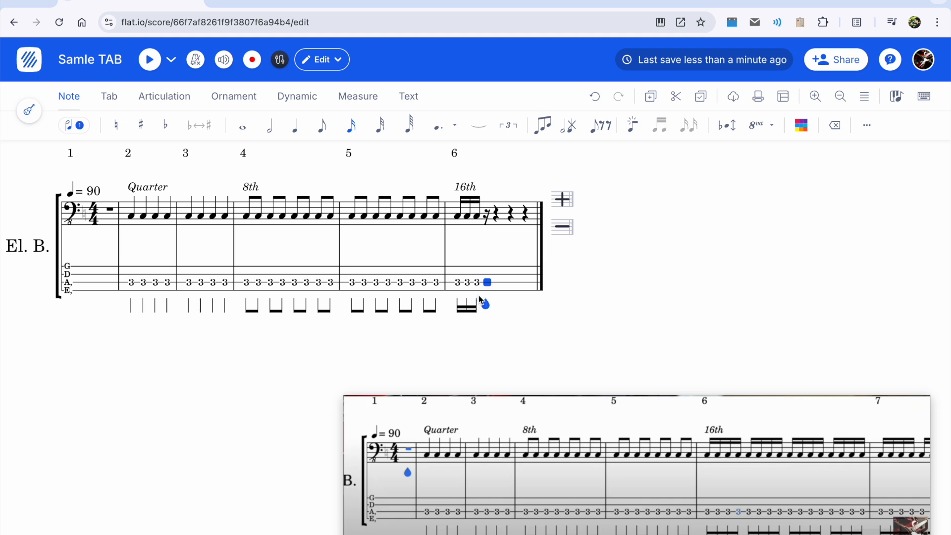
key("3")
key("shift+Left")
key("shift+Left")
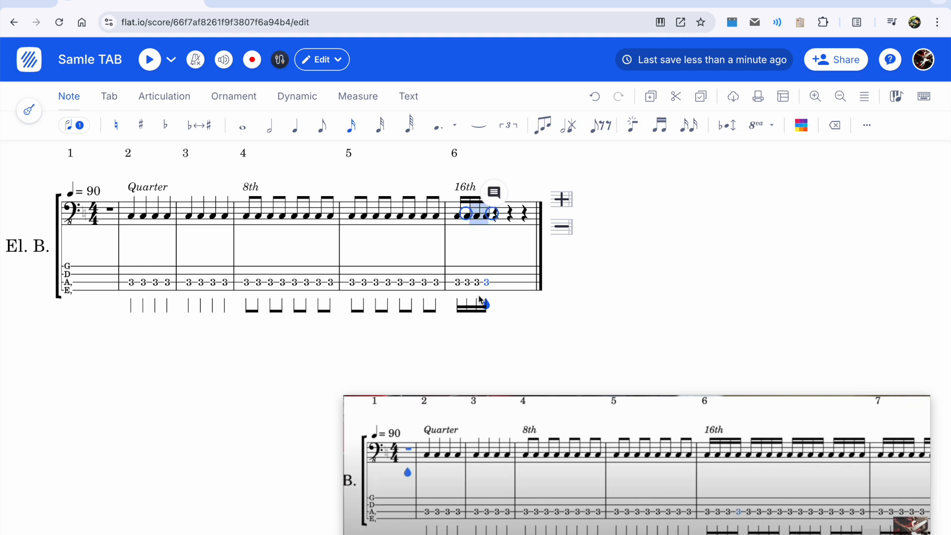
key("Escape")
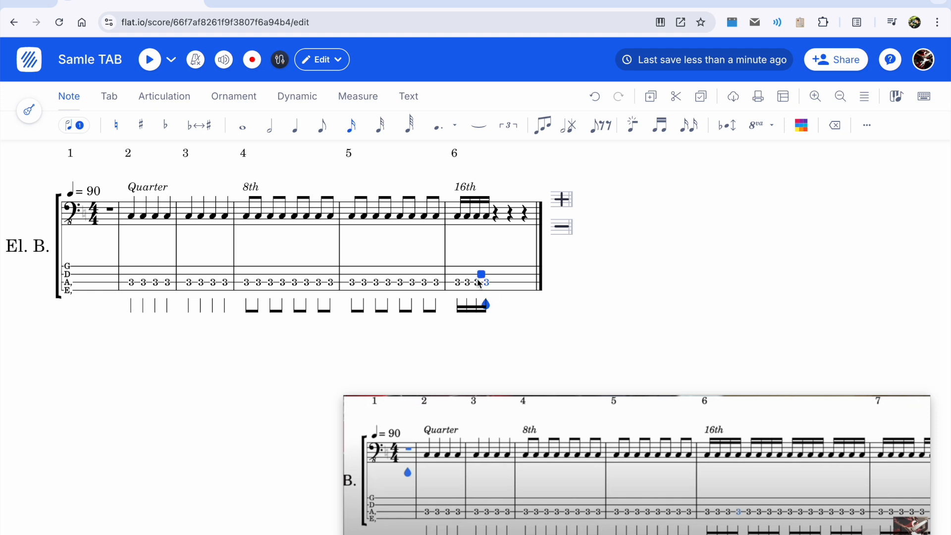
key("shift+Left")
key("shift+Left")
key("Escape")
key("Left")
key("Right")
key("shift+Left")
key("shift+Left")
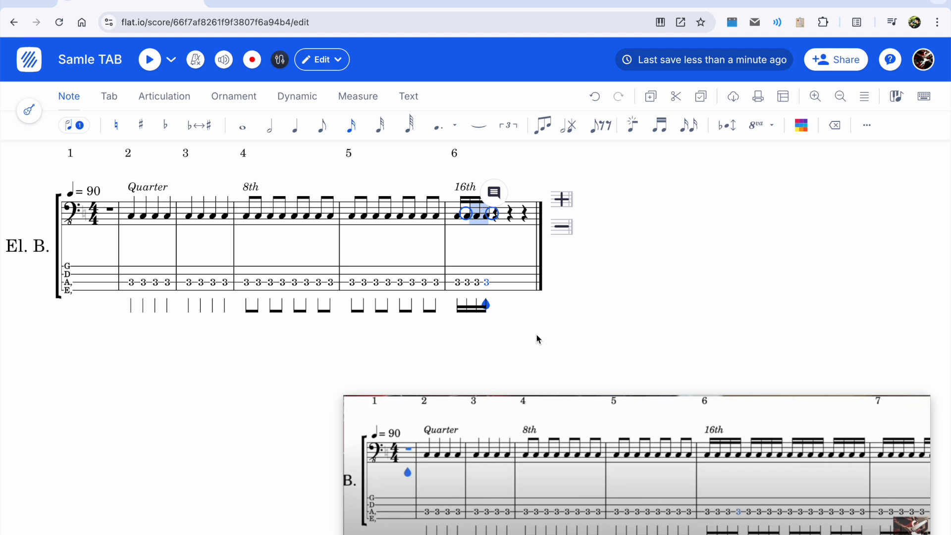
key("Escape")
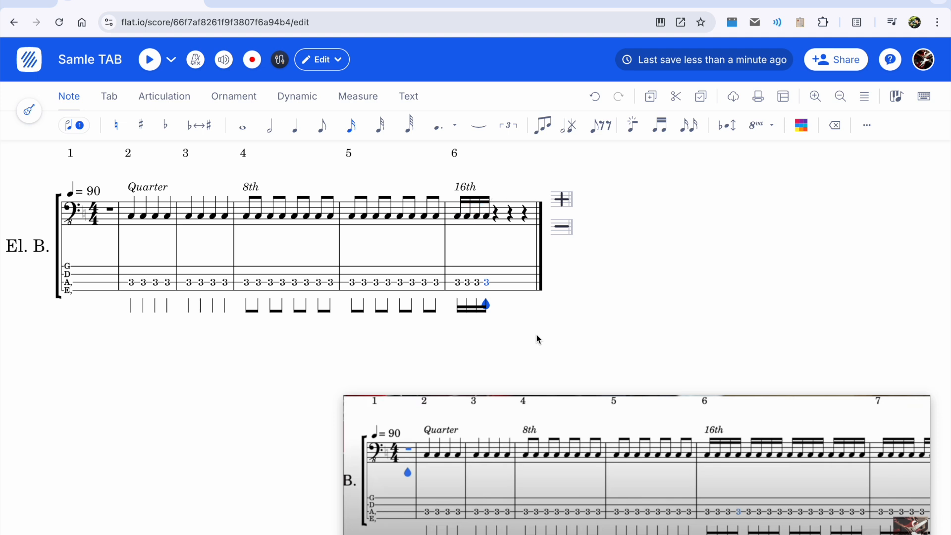
key("shift+Left")
key("shift+Left")
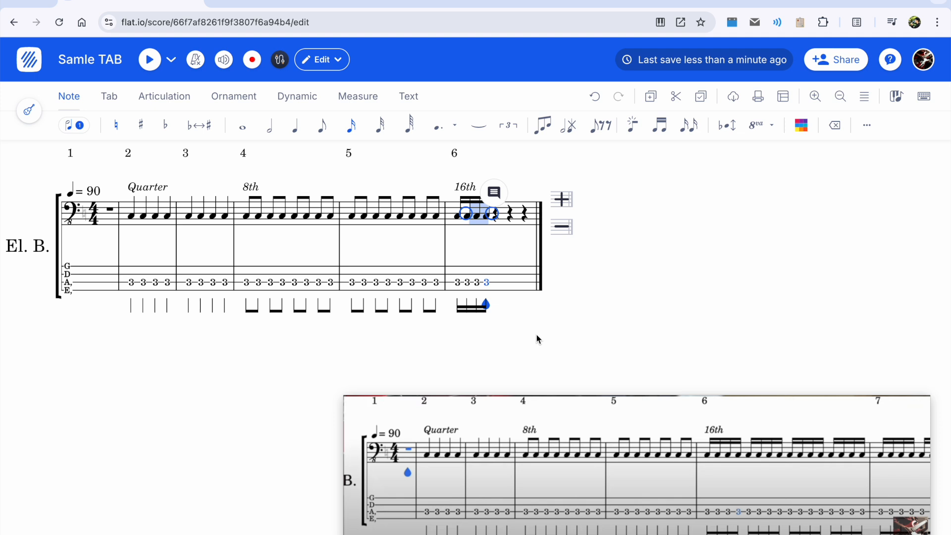
key("Escape")
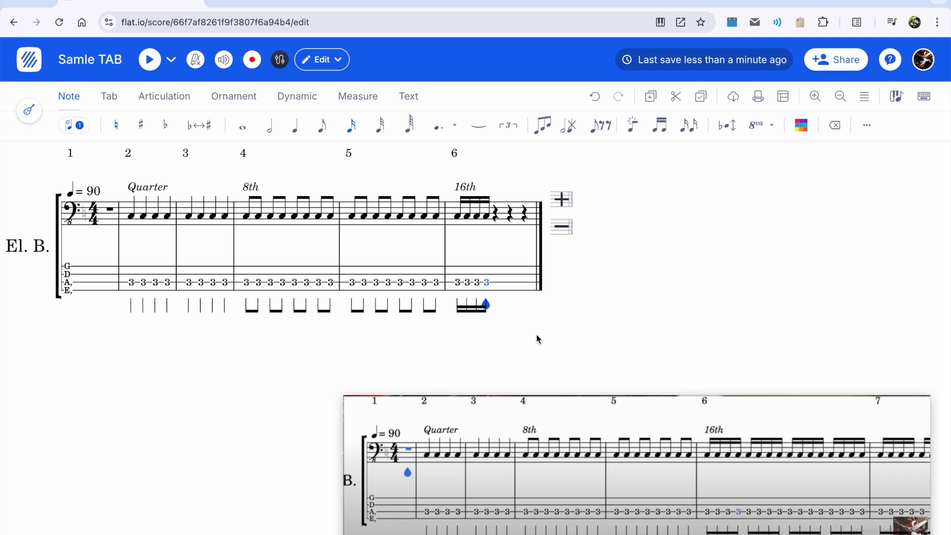
Step: Fill the remaining three beats of measure 6 with sixteenth notes at fret 3 on the A string
key("Right")
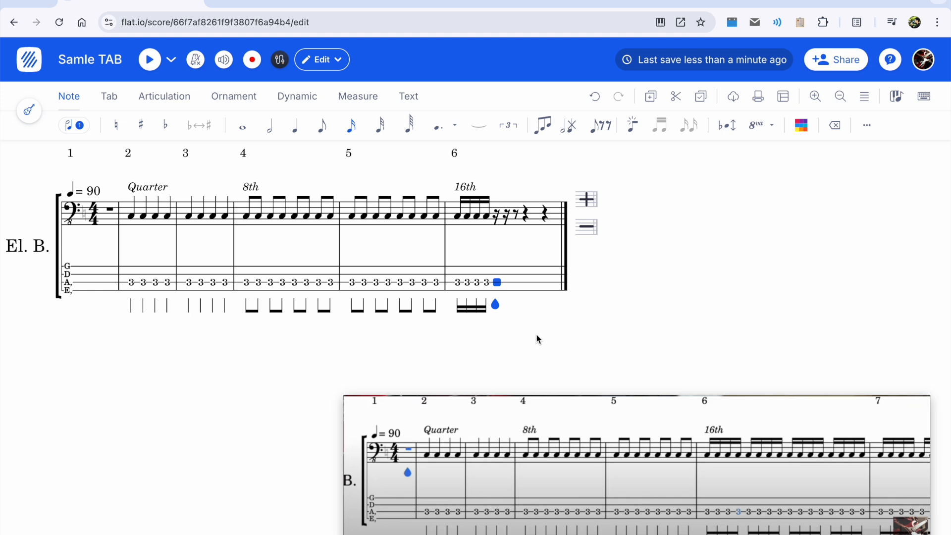
key("3")
key("3")
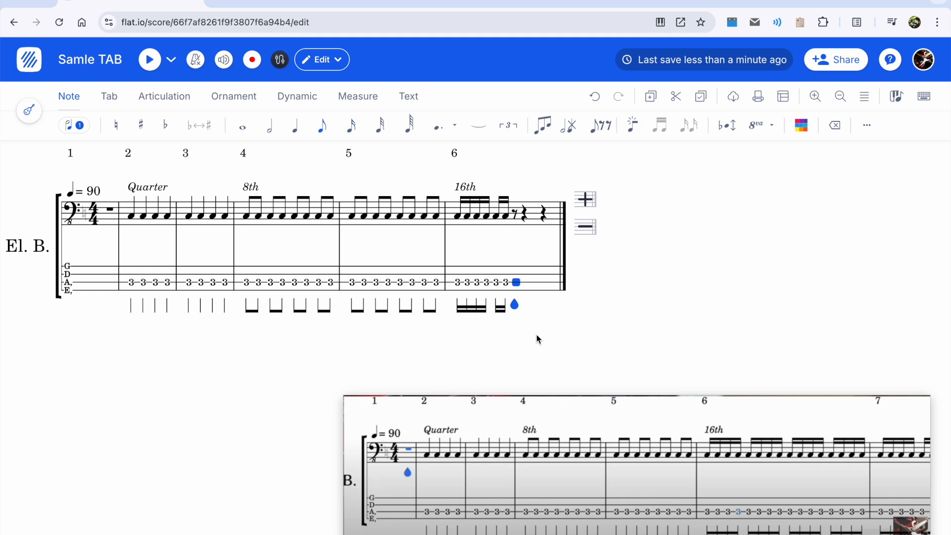
key("3")
key("3")
key("3")
key("3")
key("3")
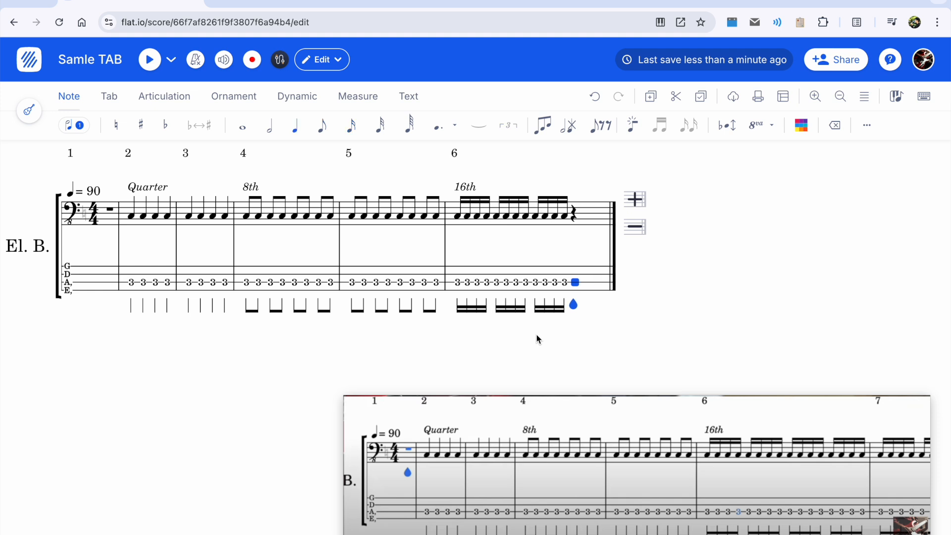
key("3")
key("3")
key("3")
key("3")
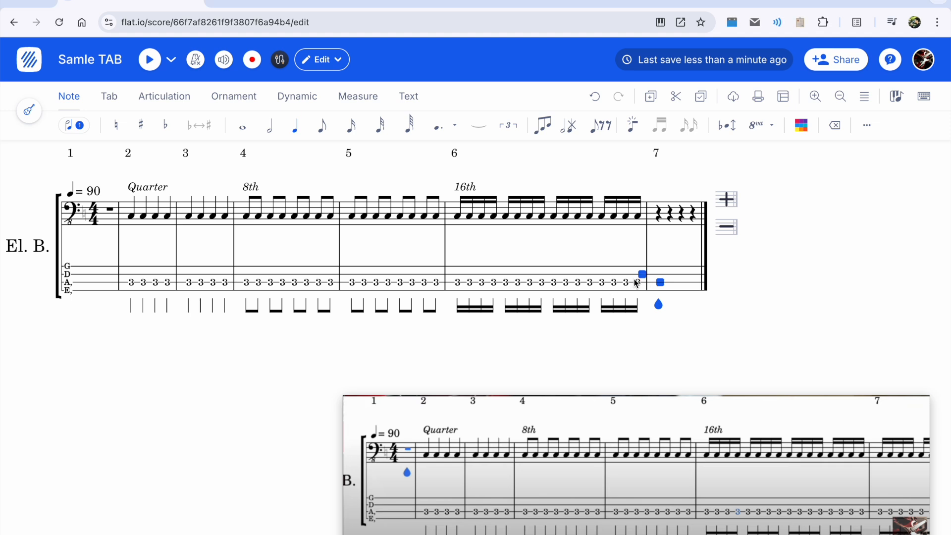
Step: Fill measure 7 with sixteen sixteenth notes at fret 3 on the A string
key("3")
key("3")
key("3")
key("3")
key("3")
key("3")
key("3")
key("3")
key("3")
key("3")
key("3")
key("3")
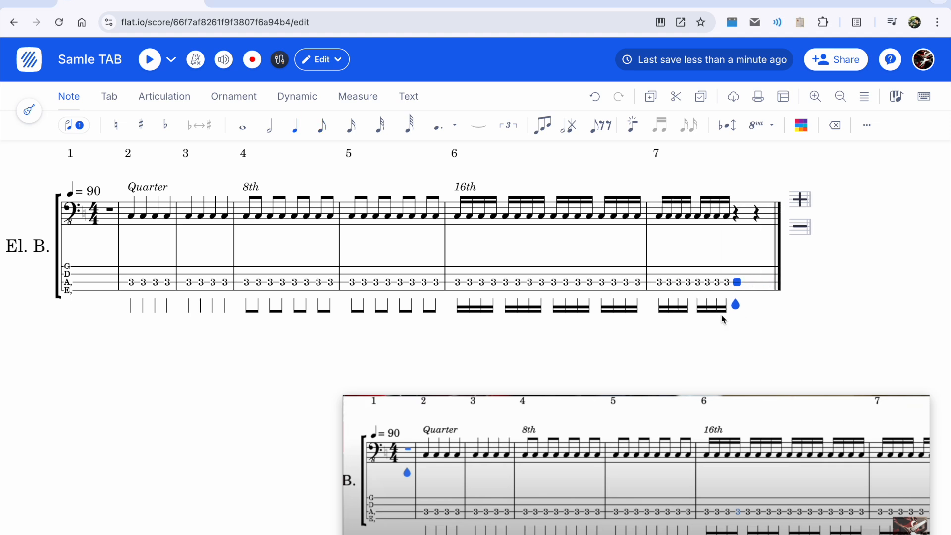
key("3")
key("3")
key("3")
key("3")
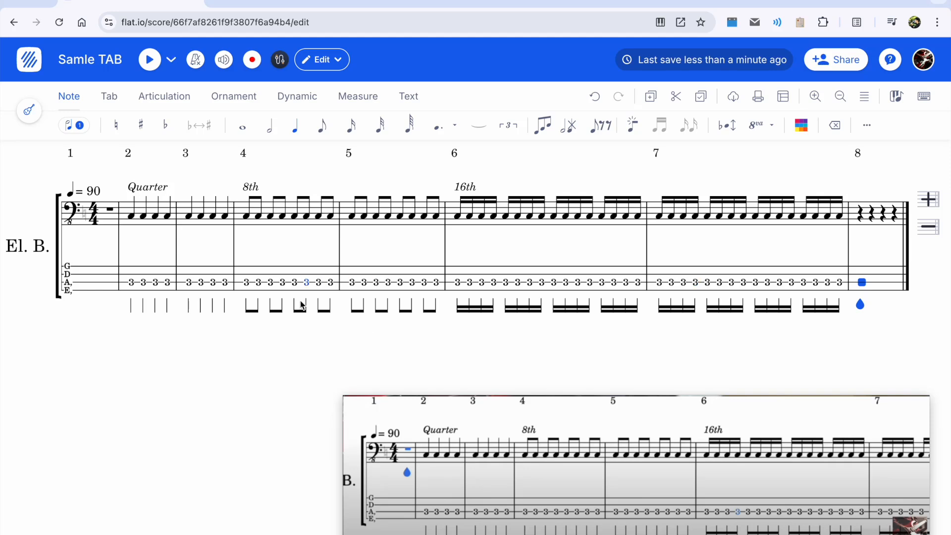
Step: Play the score back from the rest in measure 1
left_click(157, 292)
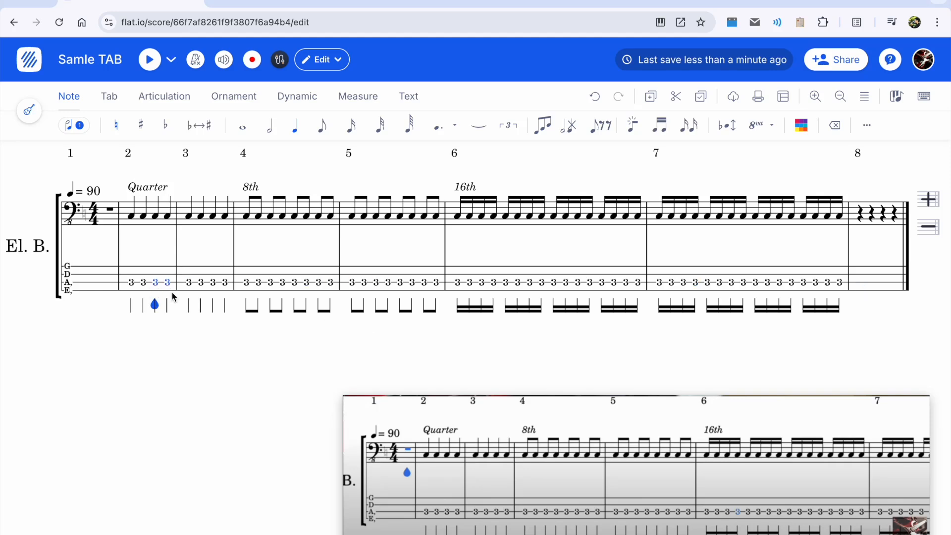
left_click(112, 291)
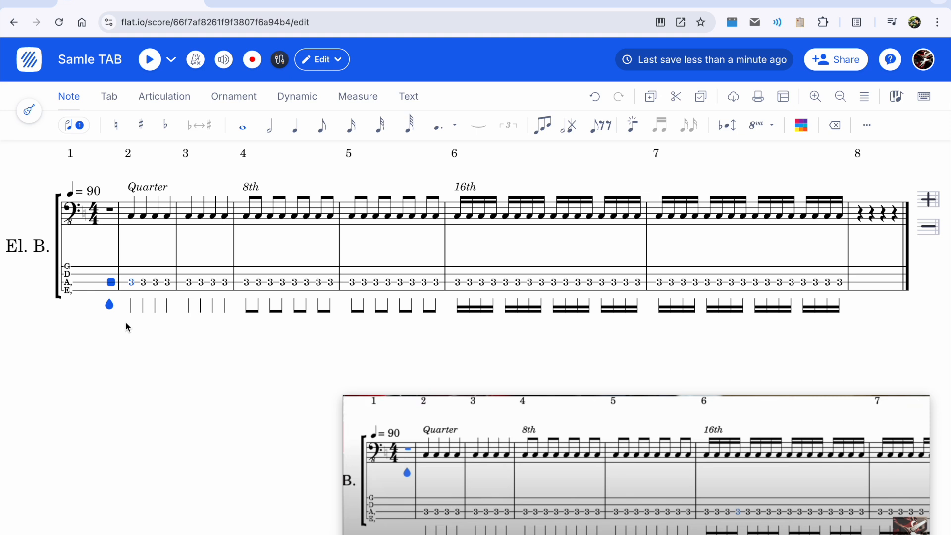
left_click(149, 60)
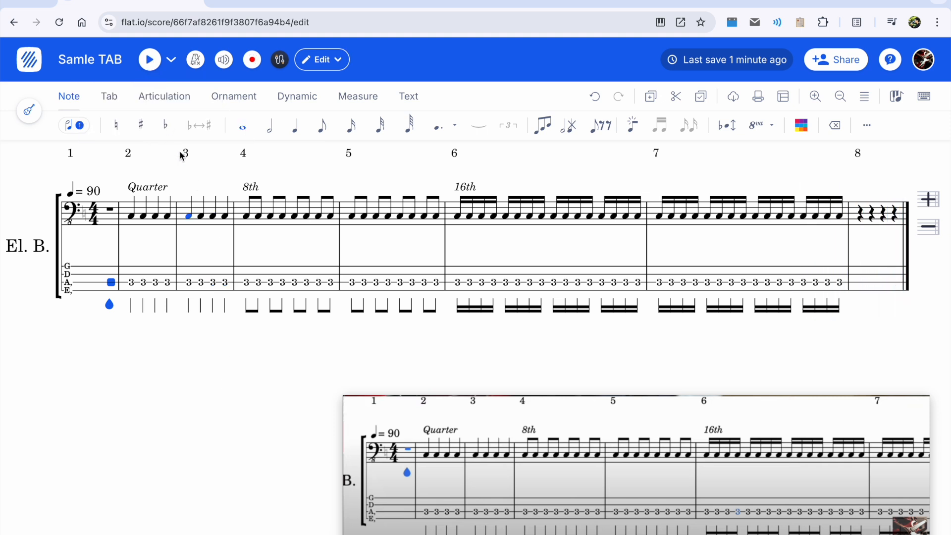
Step: Turn the metronome on and play the score back from the first note of measure 2
left_click(195, 59)
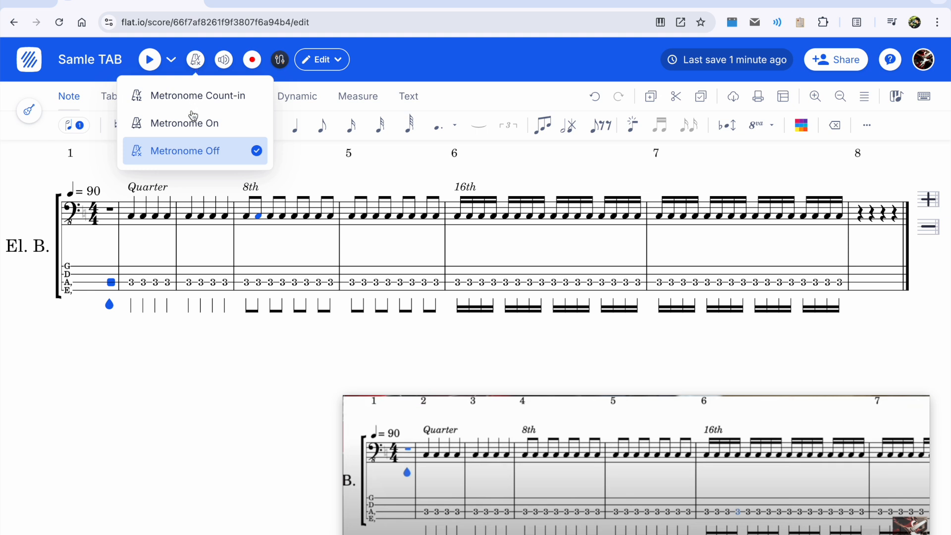
left_click(187, 128)
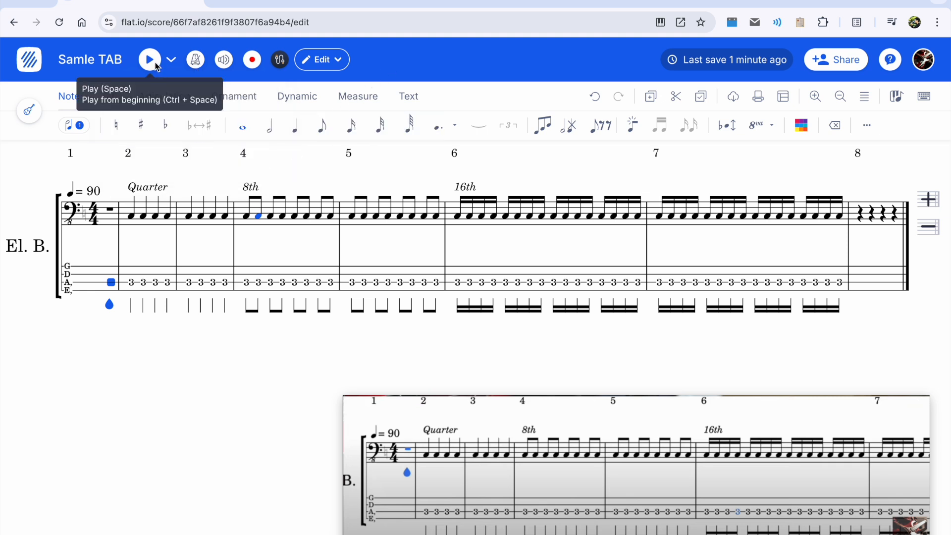
left_click(131, 217)
left_click(149, 59)
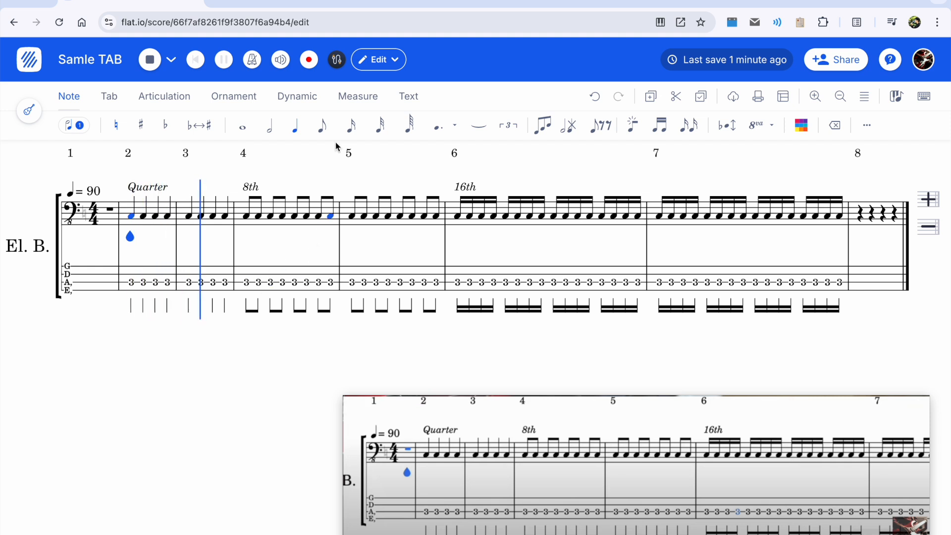
left_click(150, 59)
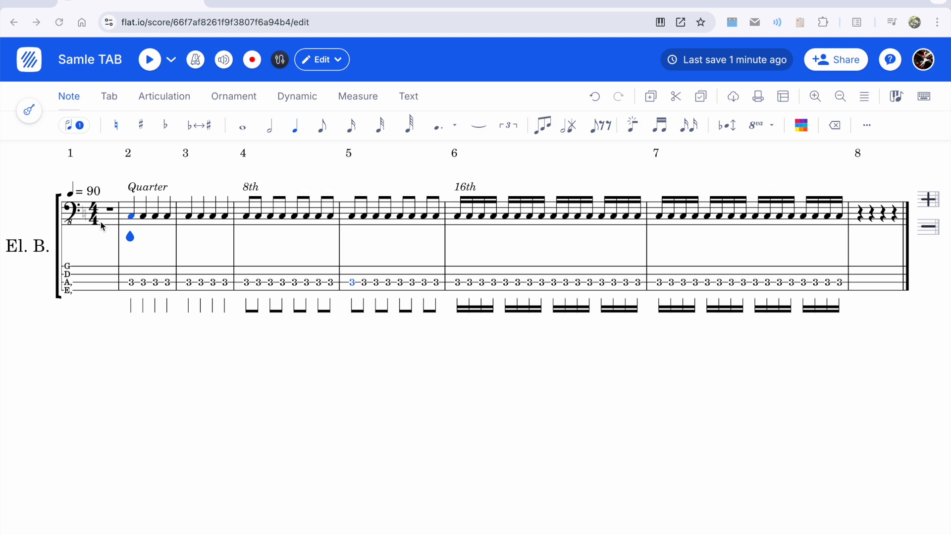
Step: Try a one-sharp key signature for all parts and revert to the key without sharps or flats
left_click(109, 210)
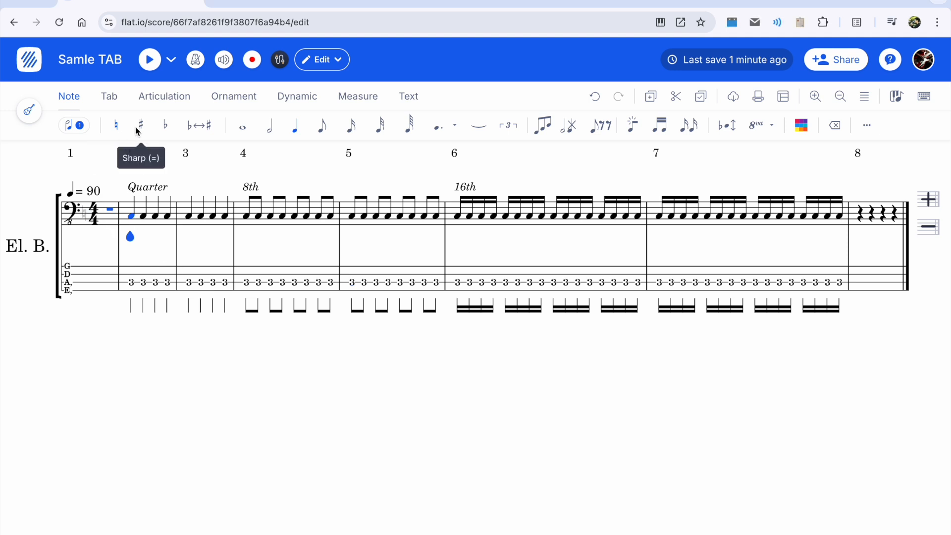
left_click(95, 216)
left_click(85, 216)
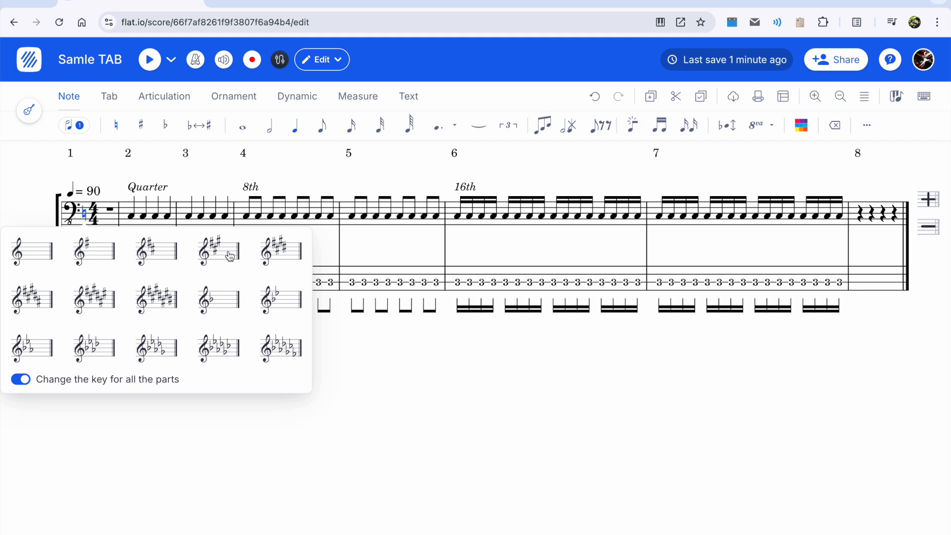
left_click(106, 252)
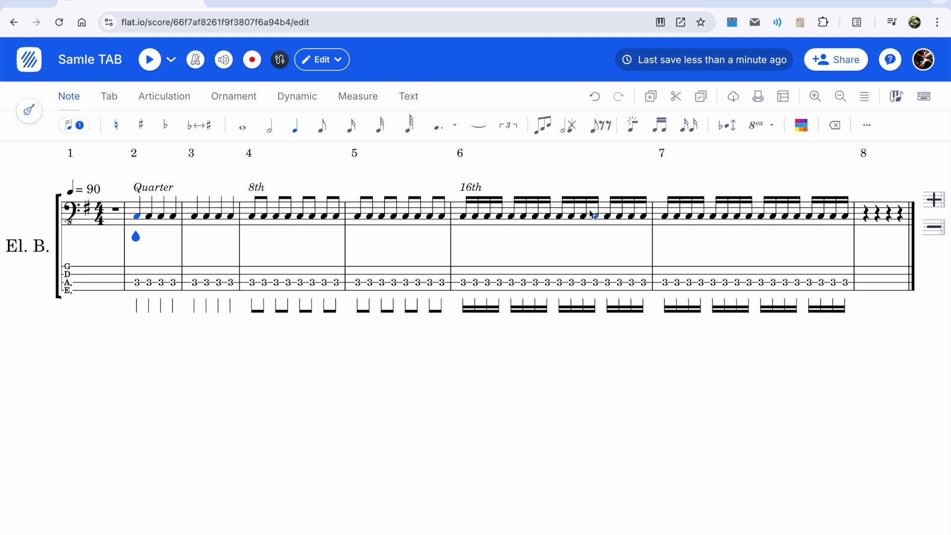
left_click(90, 216)
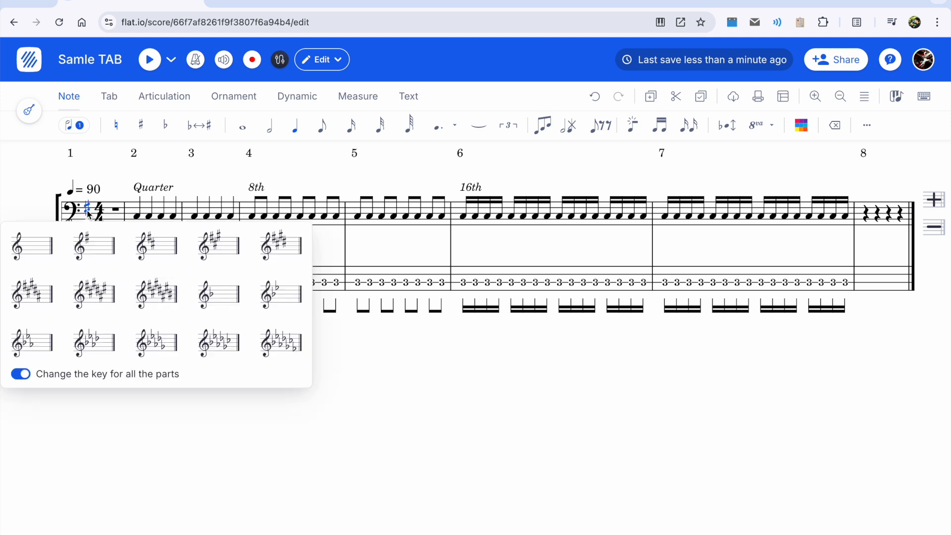
key("Escape")
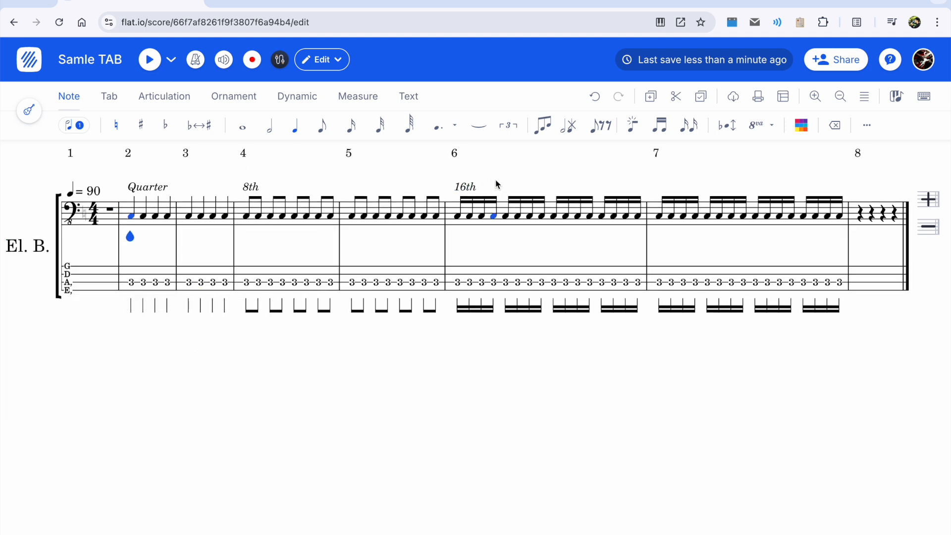
Step: Change the last note of measure 3 to fret 5 on the A string
left_click(110, 98)
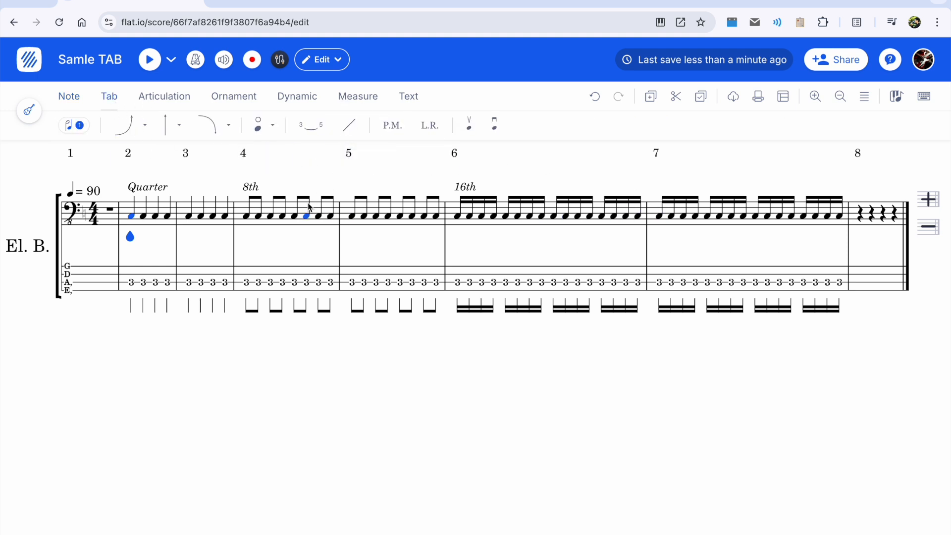
left_click(225, 216)
key("ctrl+z")
left_click(225, 283)
key("5")
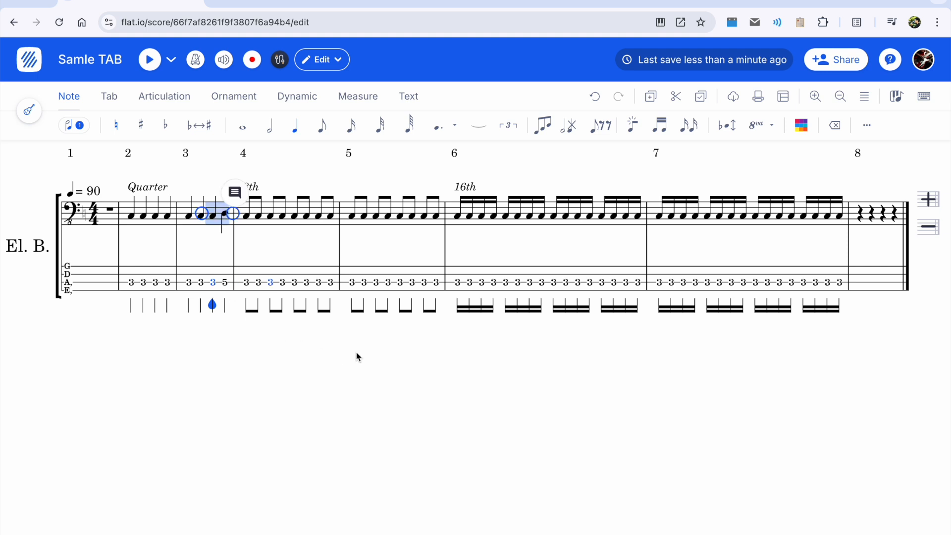
Step: Add a slide from the third note of measure 3 to the fret 5 note
key("Right")
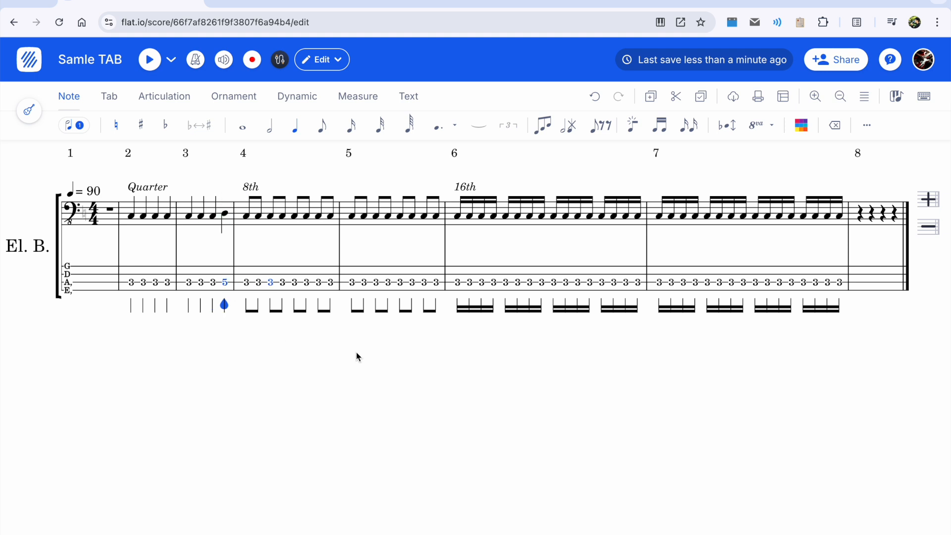
key("Left")
left_click(110, 97)
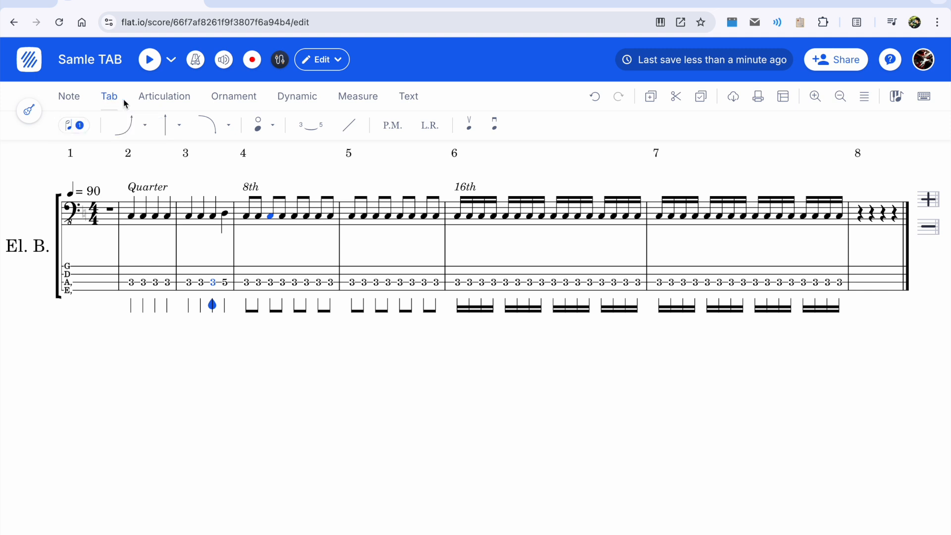
left_click(353, 130)
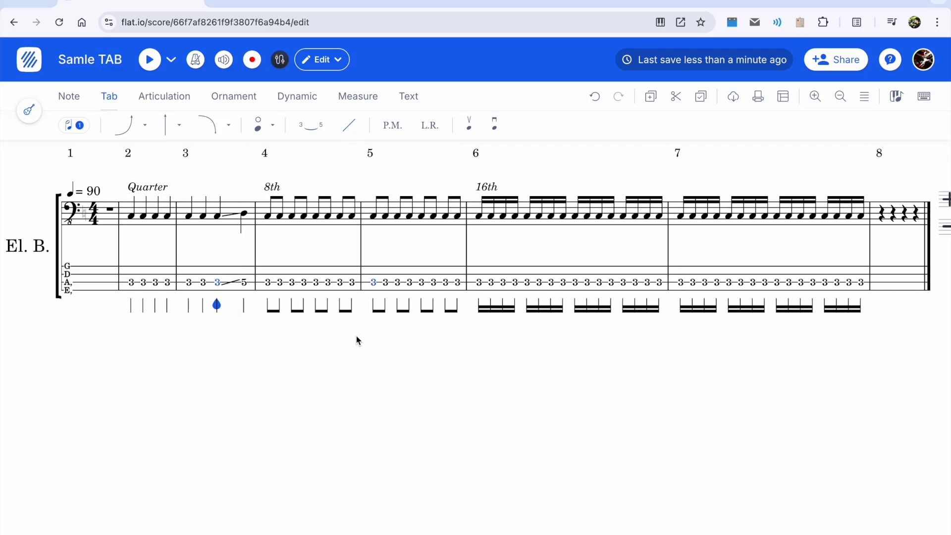
Step: Connect the last two notes of measure 3 with a hammer-on instead of the slide
left_click(222, 290)
left_click(311, 131)
left_click(349, 125)
left_click(244, 283)
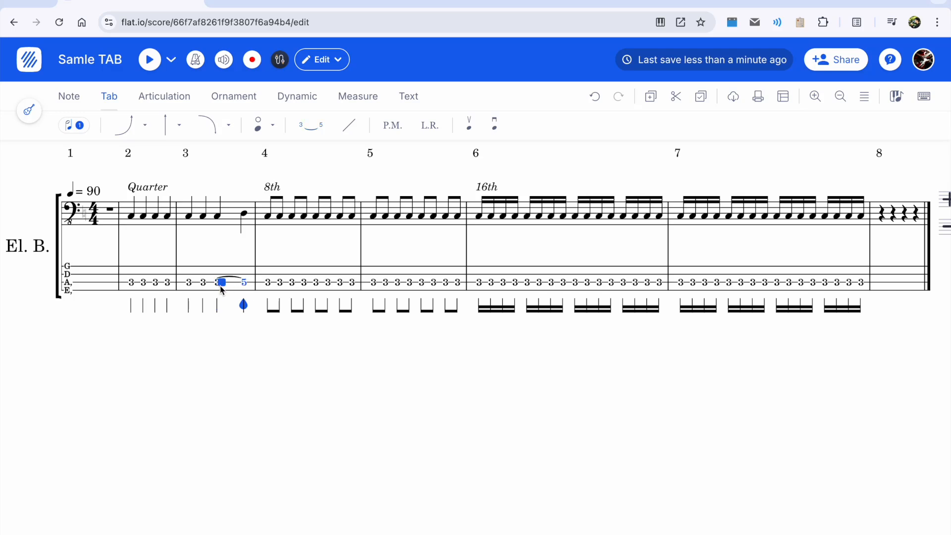
key("shift+Left")
key("Left")
key("Right")
key("Right")
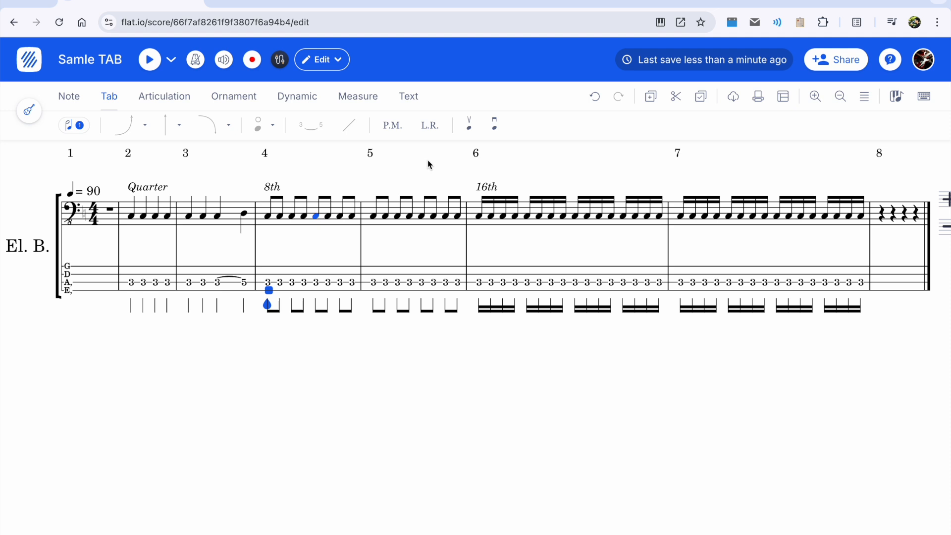
Step: Add staccato marks to the first, third, fifth and seventh eighth notes of measure 4
left_click(169, 99)
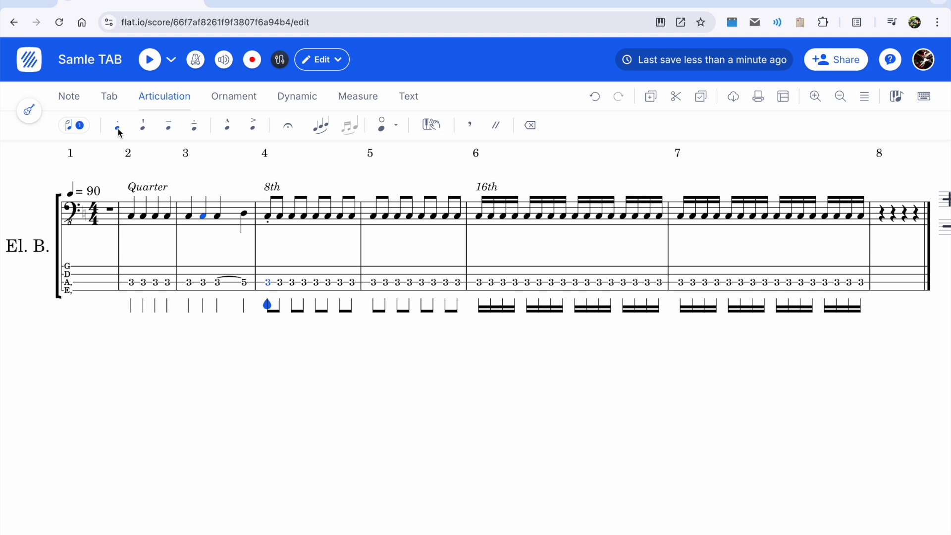
left_click(292, 217)
left_click(119, 126)
left_click(315, 216)
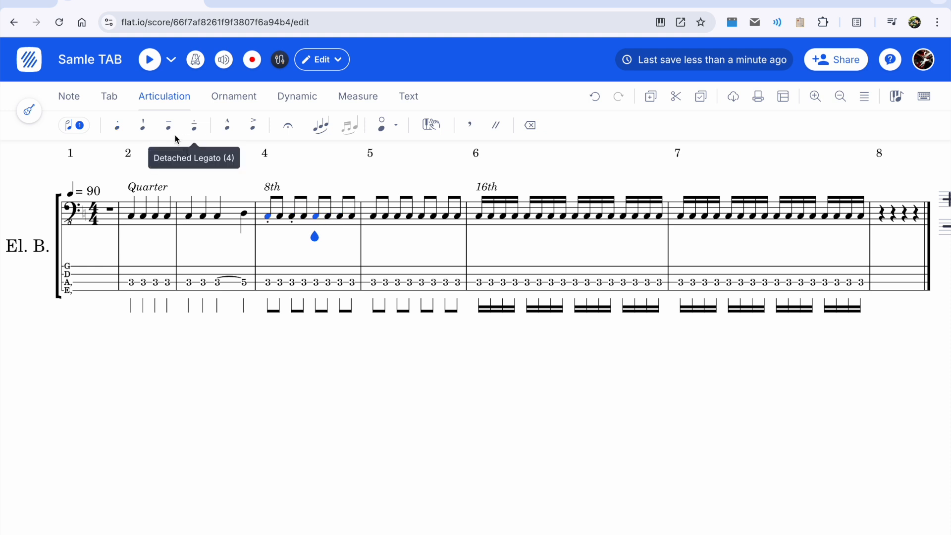
left_click(118, 125)
left_click(341, 218)
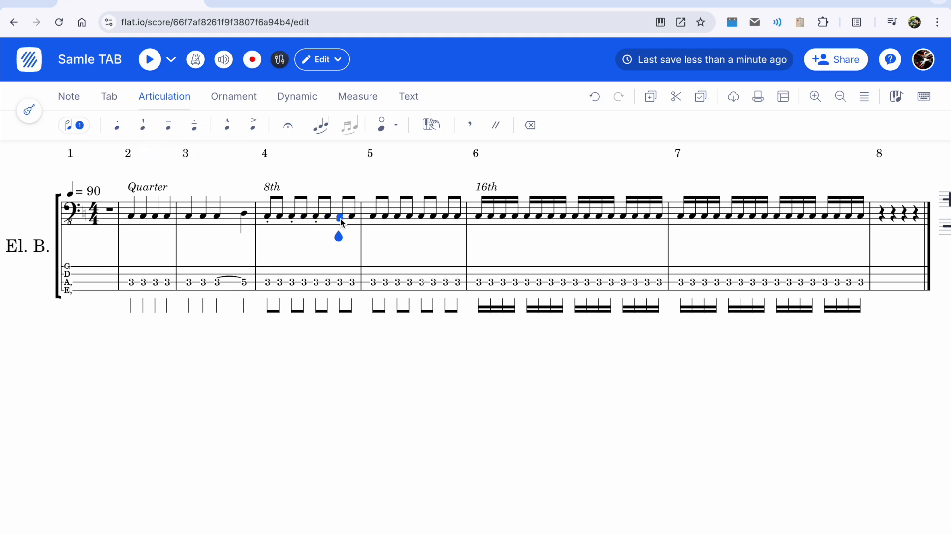
left_click(117, 126)
Step: Play the score back from the start of measure 4 and stop at the end of that measure
left_click(267, 287)
key("space")
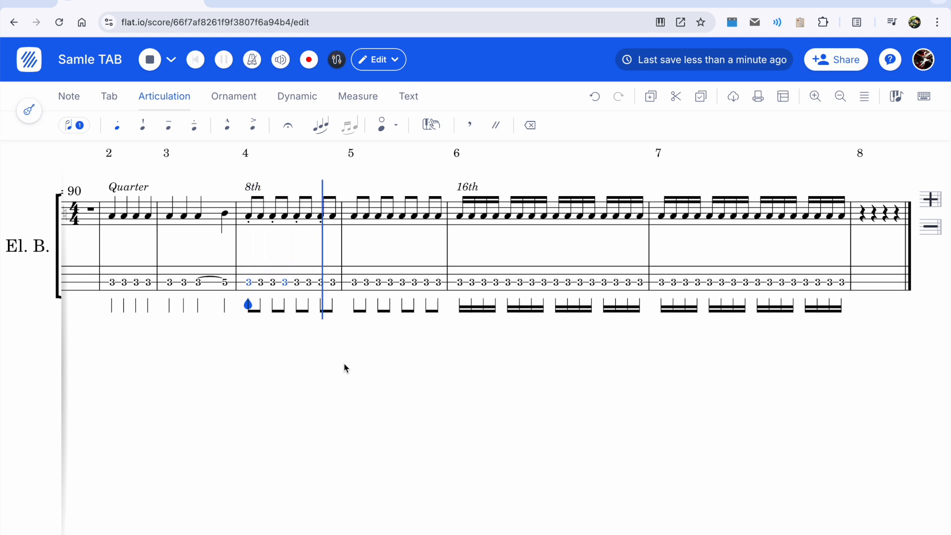
key("space")
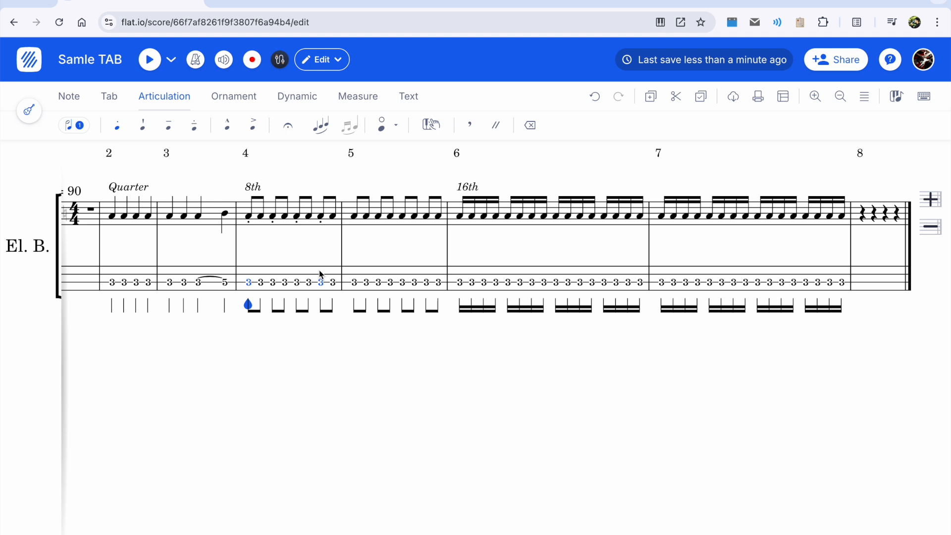
left_click(233, 98)
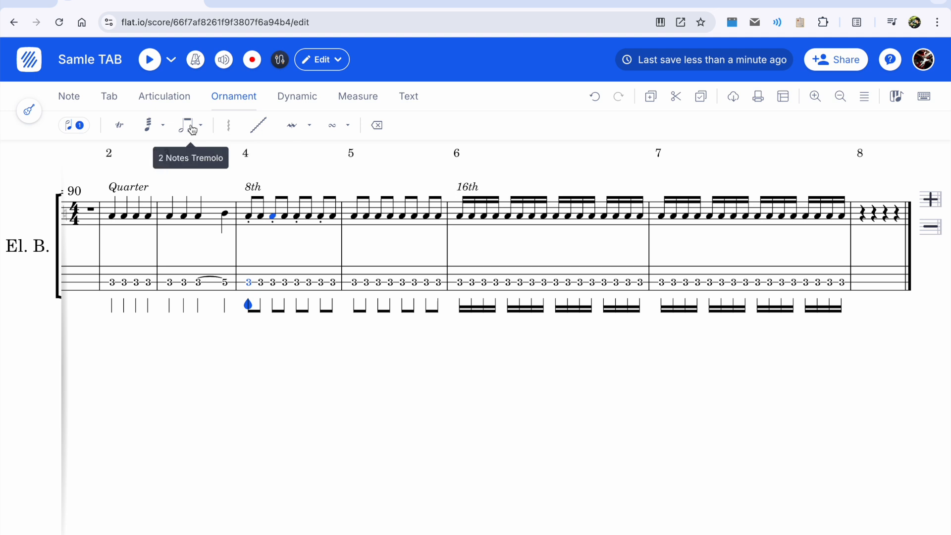
left_click(292, 99)
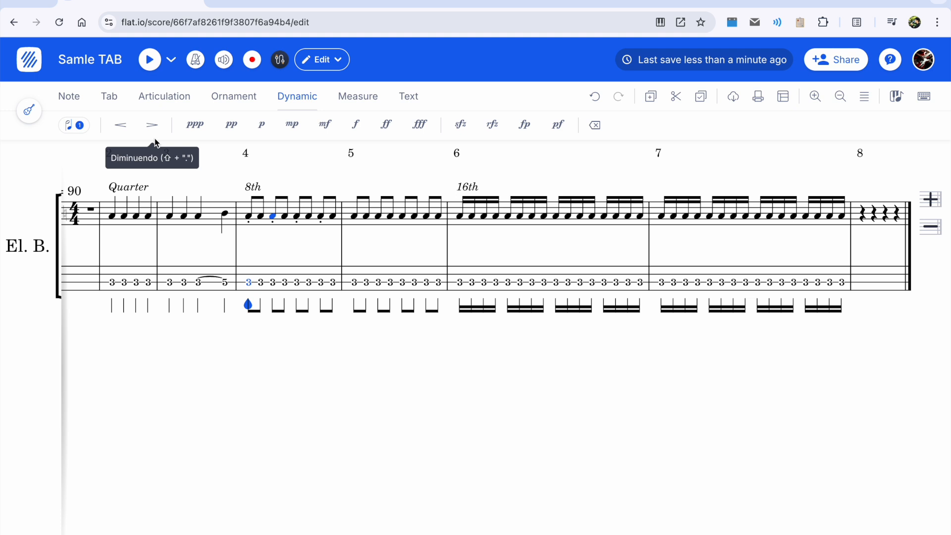
mouse_move(364, 99)
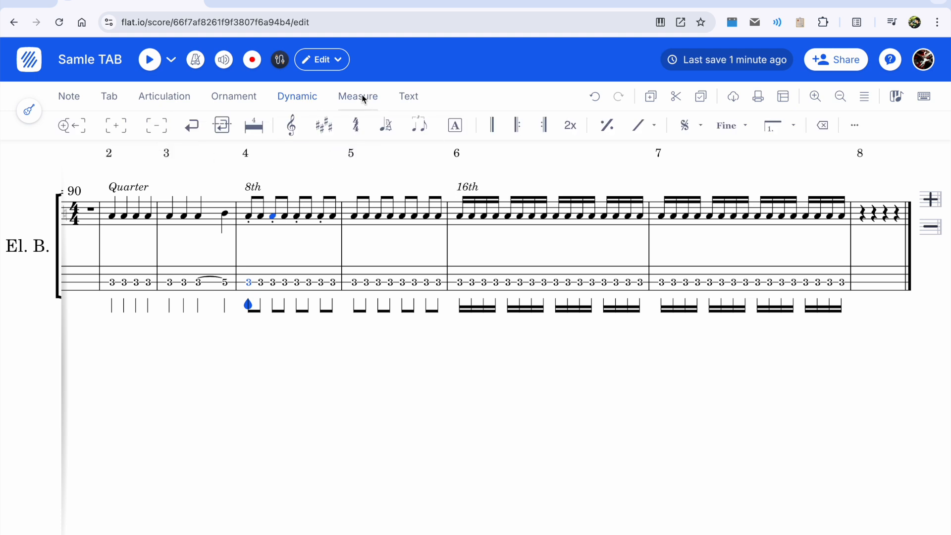
Step: Try inserting two empty measures before measure 7, and undo both insertions
left_click(361, 95)
left_click(864, 222)
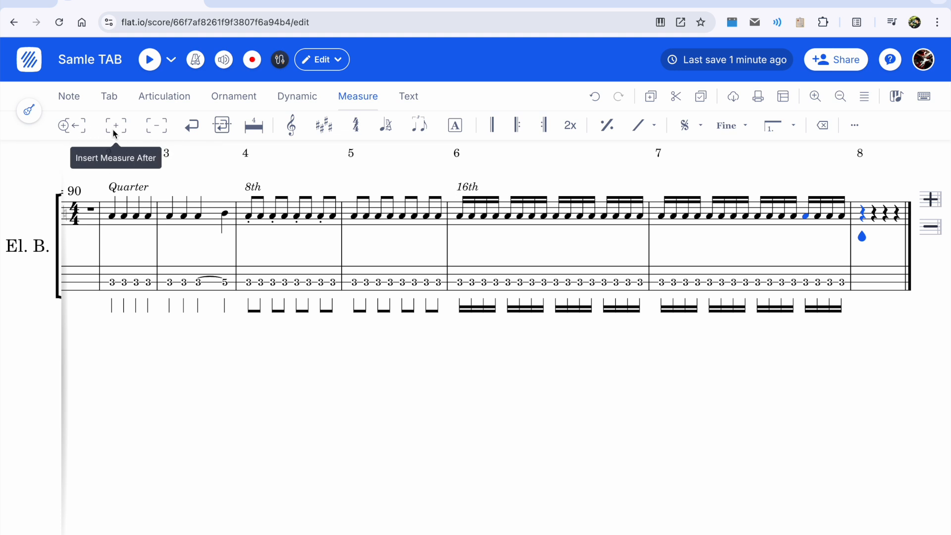
left_click(660, 218)
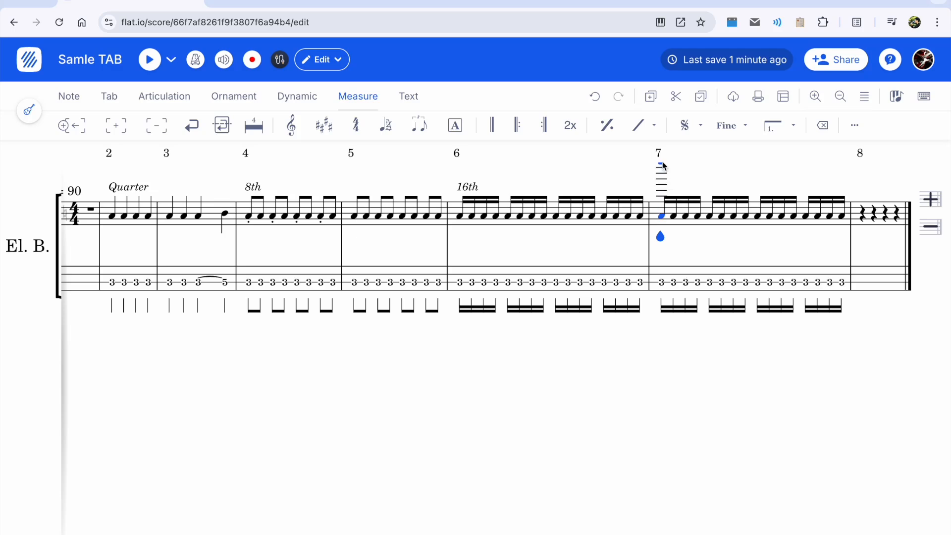
left_click(660, 201)
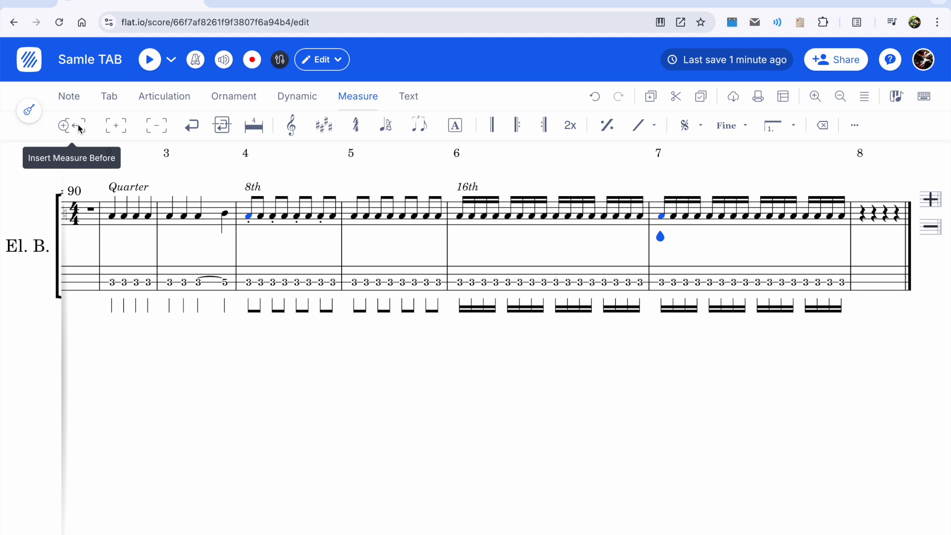
left_click(76, 127)
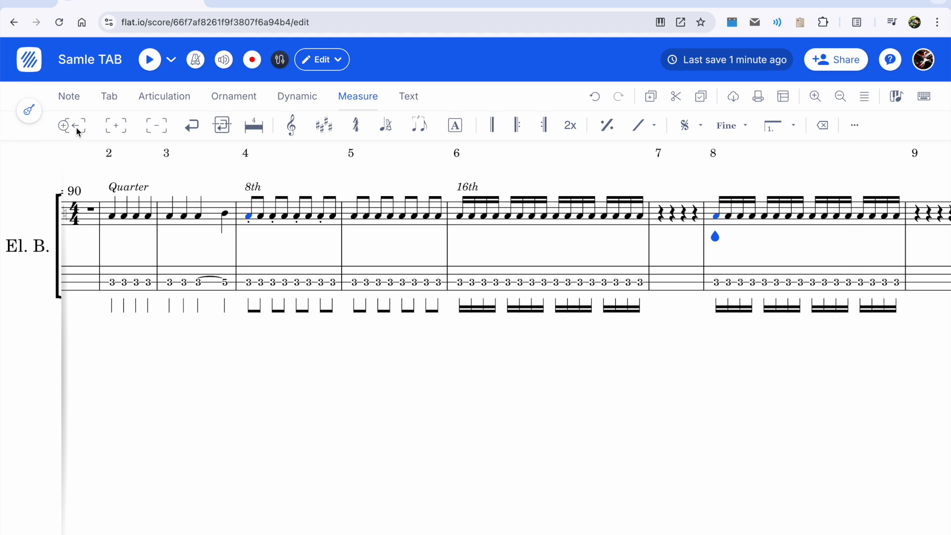
left_click(76, 126)
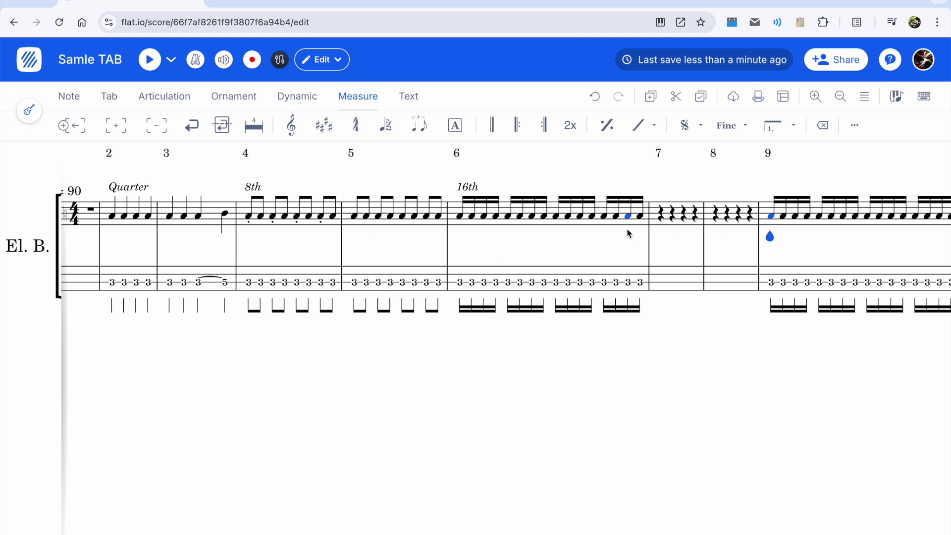
key("ctrl+z")
key("ctrl+z")
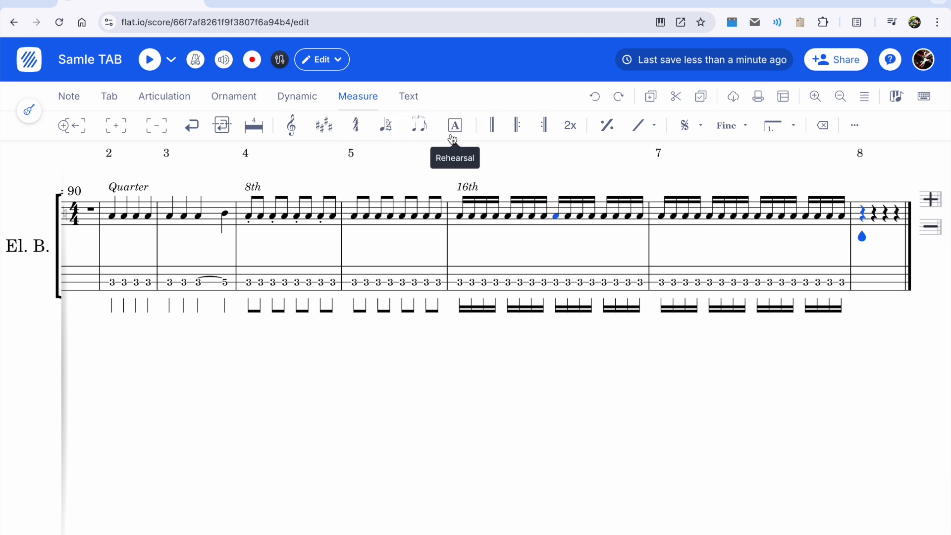
Step: Add a C chord symbol above the first note of measure 5
left_click(416, 99)
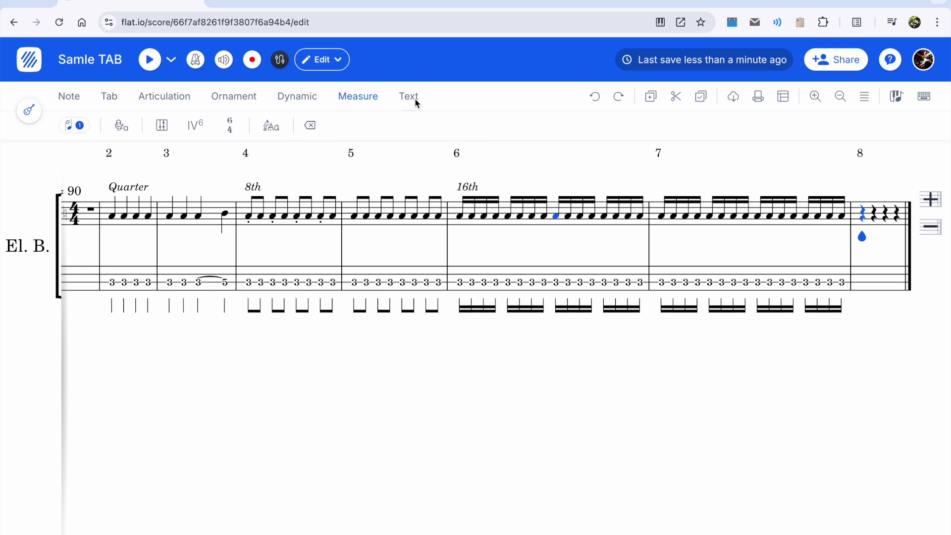
left_click(354, 218)
left_click(354, 218)
left_click(162, 128)
type("C")
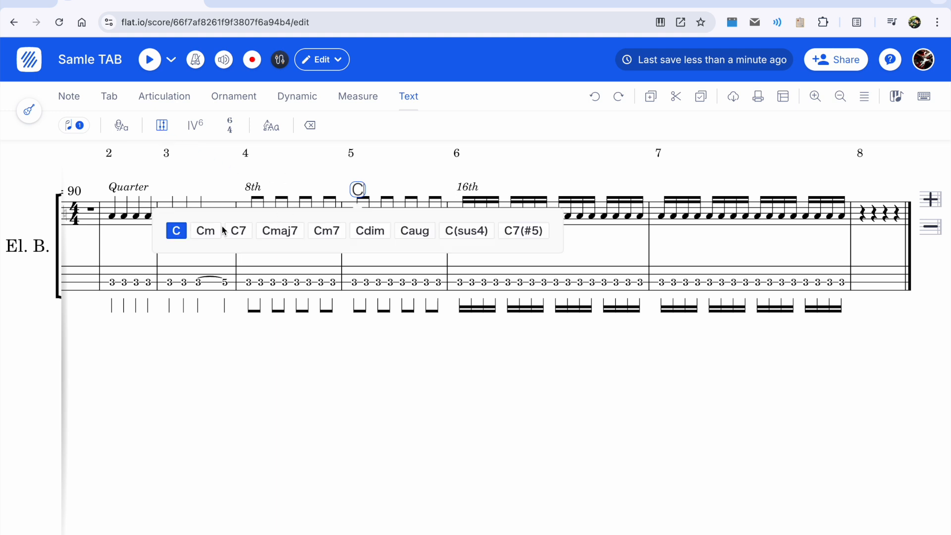
key("Tab")
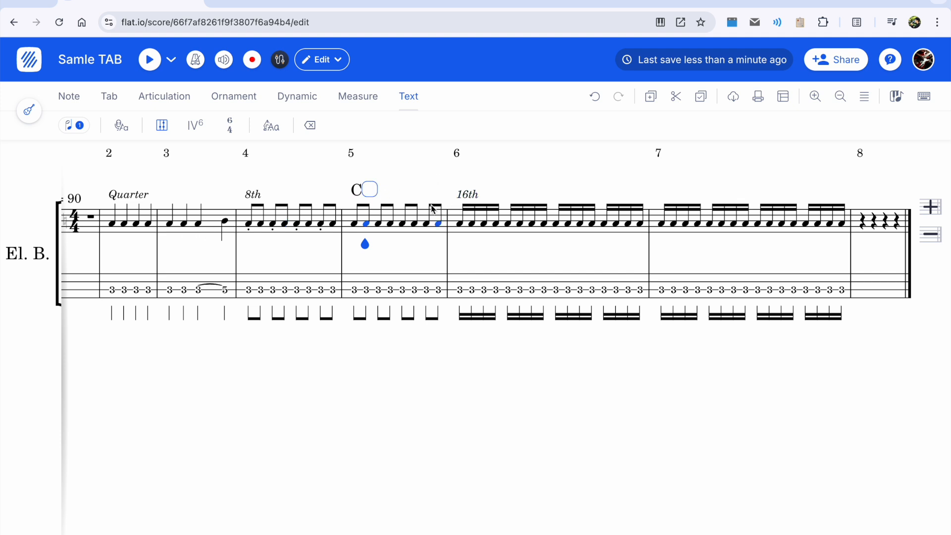
key("Escape")
key("super+z")
Step: Add the lyric "Samlpe" under the first note of measure 5
left_click(122, 129)
type("Samlpe")
key("space")
key("Escape")
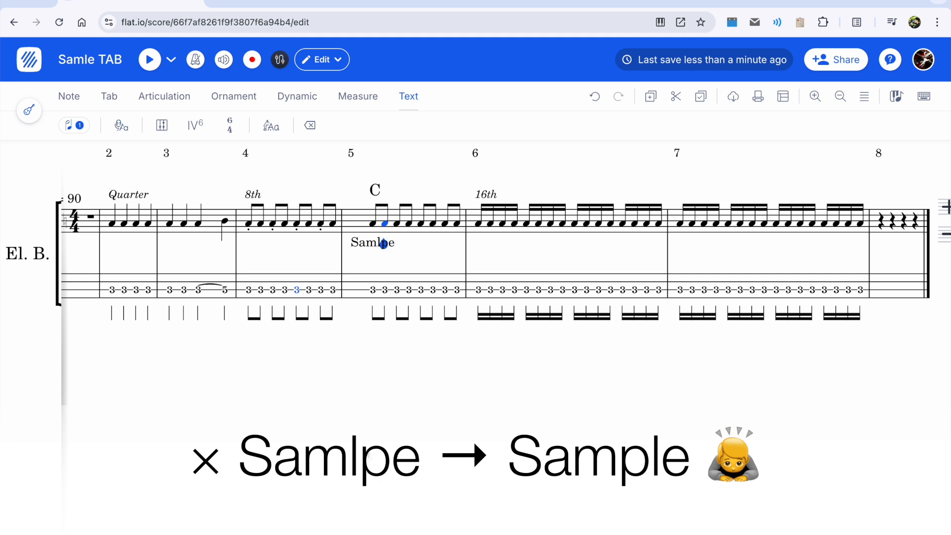
left_click(396, 243)
scroll(365, 251, "left", 1)
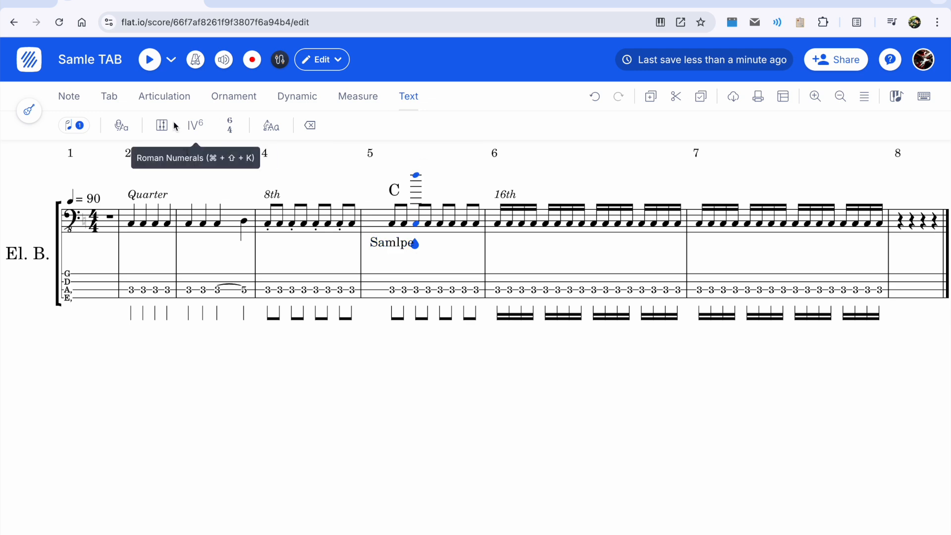
left_click(390, 245)
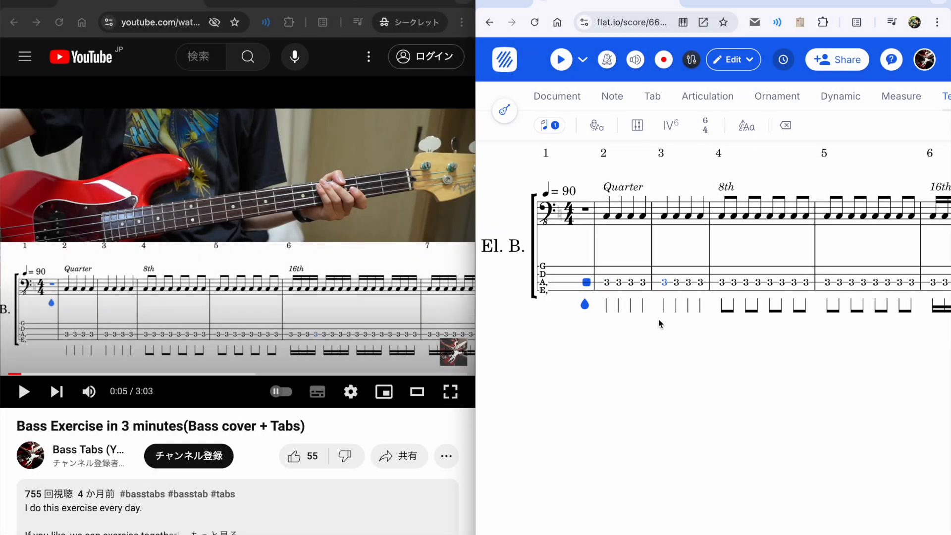
Step: Look over the recreated tablature from measure 1 to measure 8 alongside the reference video
left_click(666, 297)
scroll(666, 297, "right", 10)
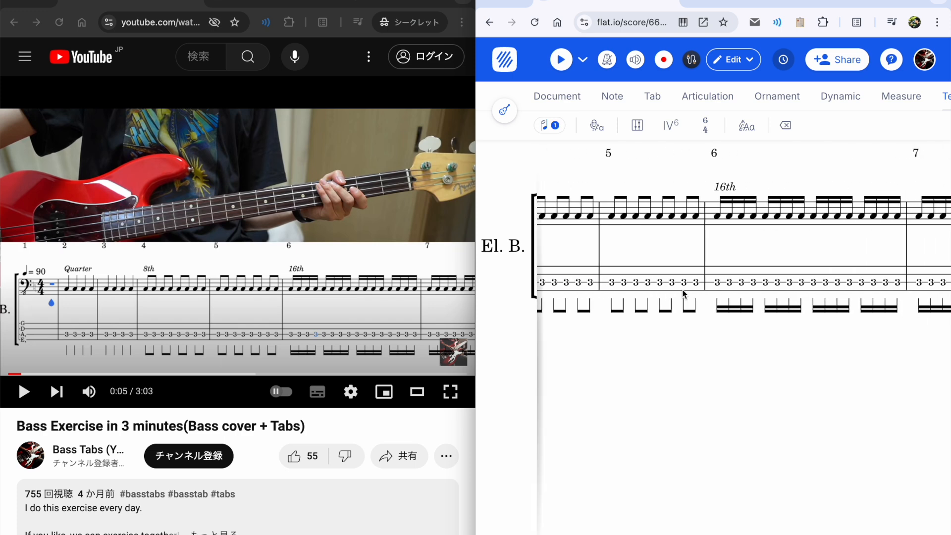
scroll(683, 293, "left", 10)
scroll(682, 293, "right", 10)
scroll(682, 293, "right", 2)
left_click(714, 217)
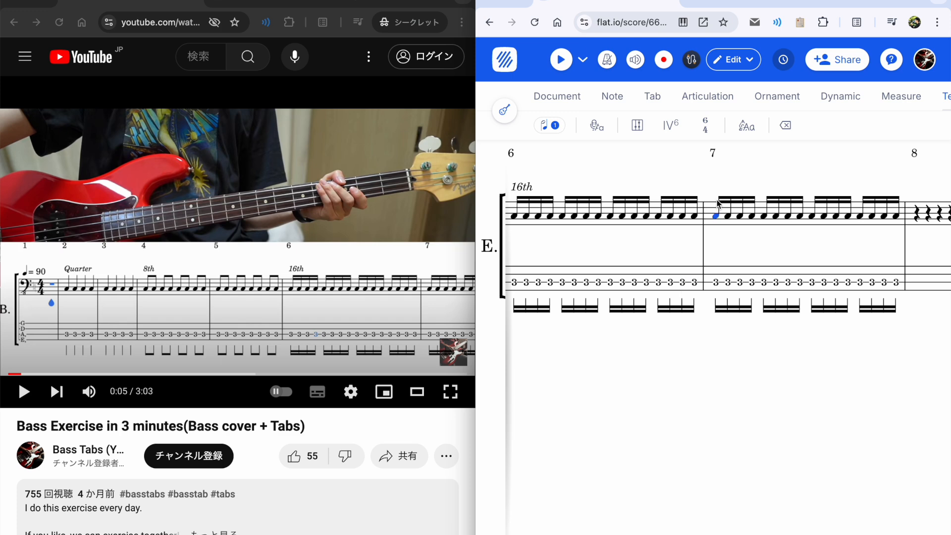
scroll(708, 299, "left", 10)
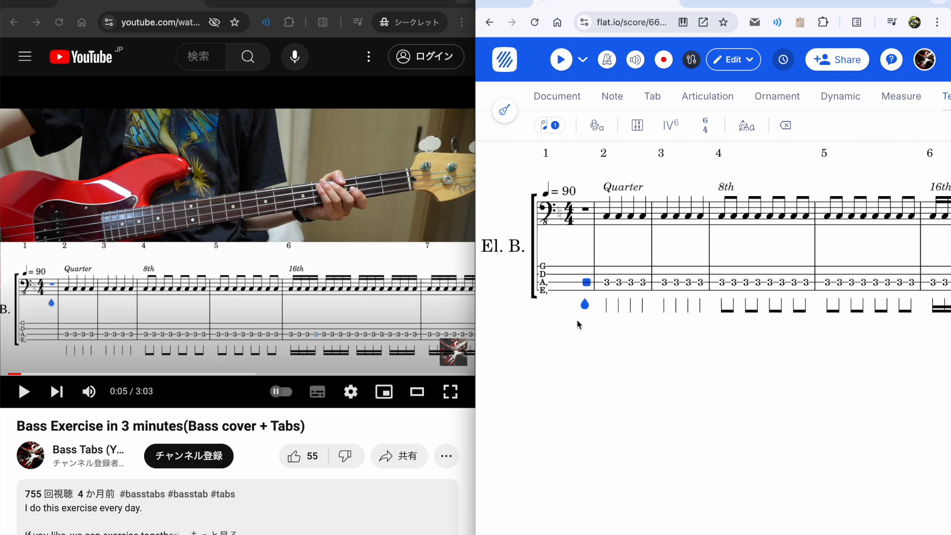
left_click(368, 430)
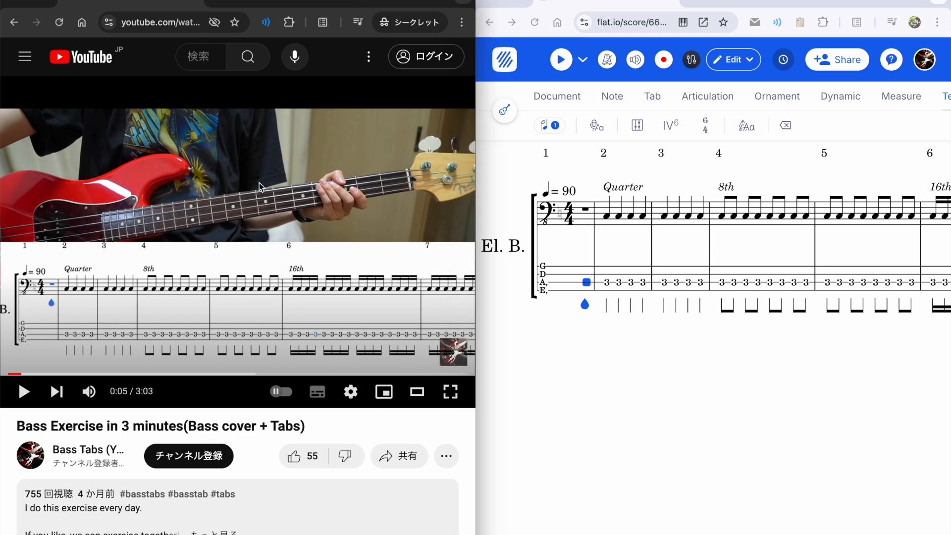
key("ctrl+l")
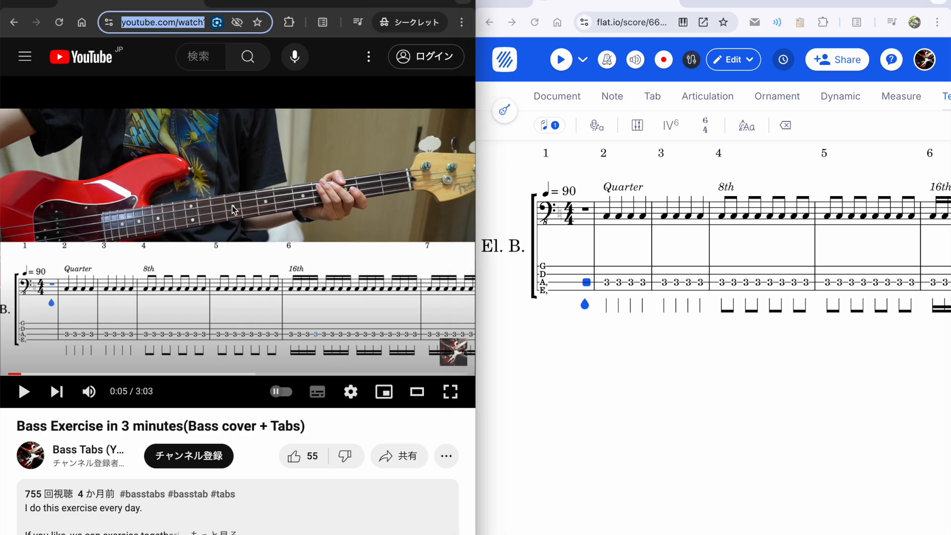
left_click(606, 419)
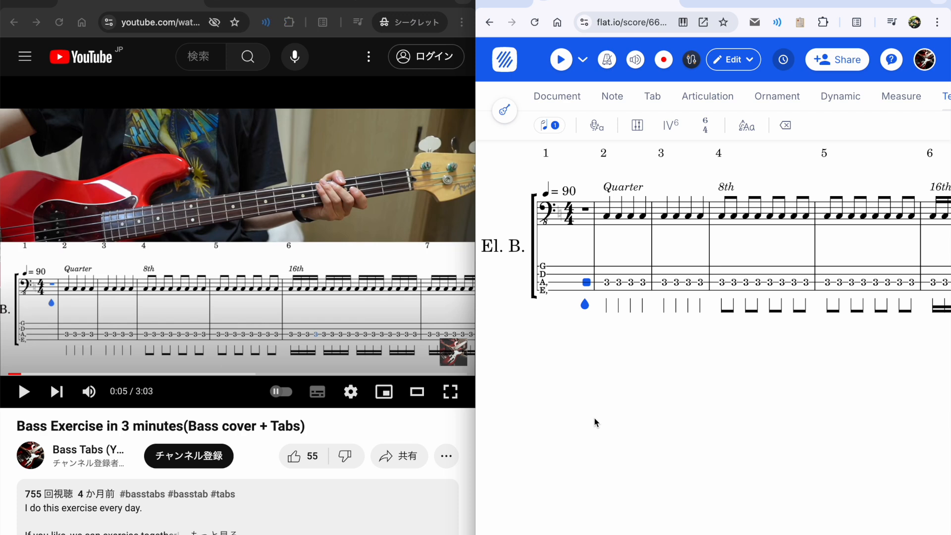
left_click(396, 429)
key("ctrl+l")
key("Escape")
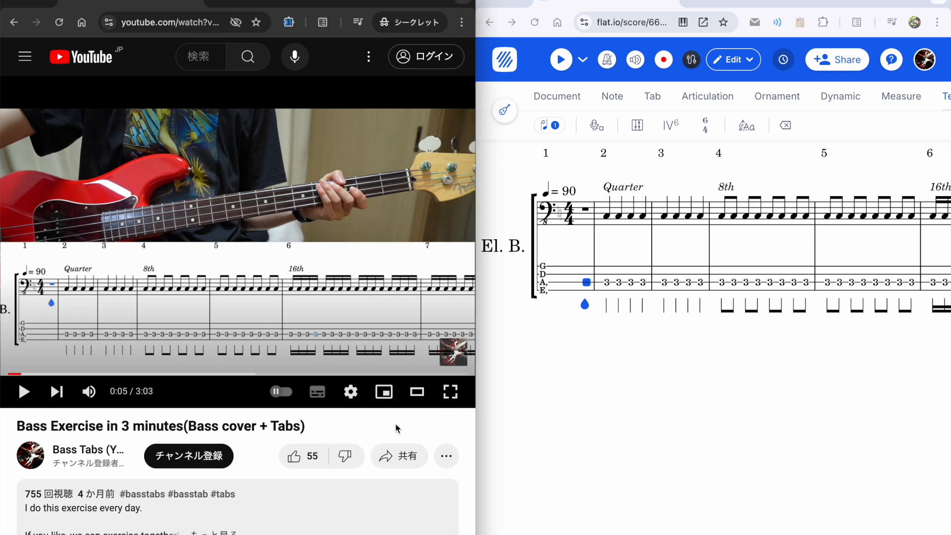
left_click(678, 417)
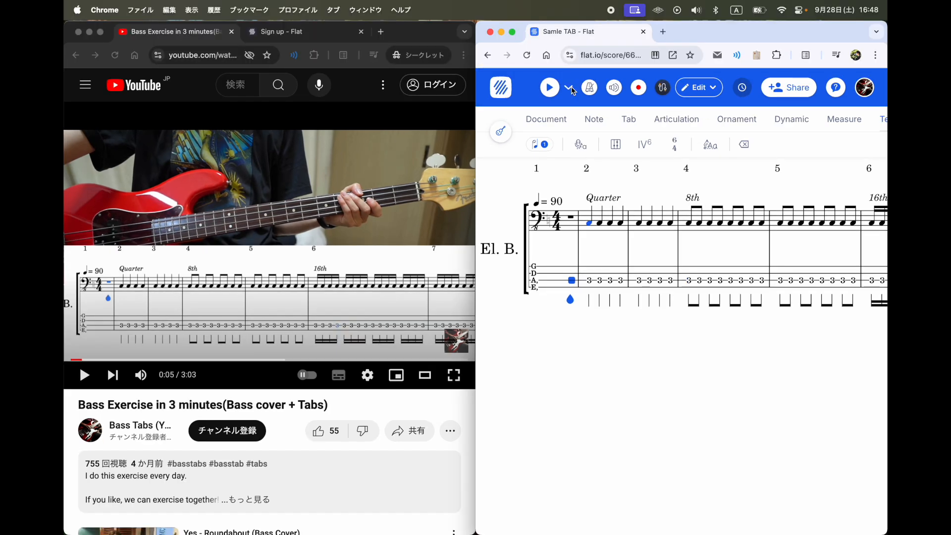
left_click(373, 402)
left_click(213, 56)
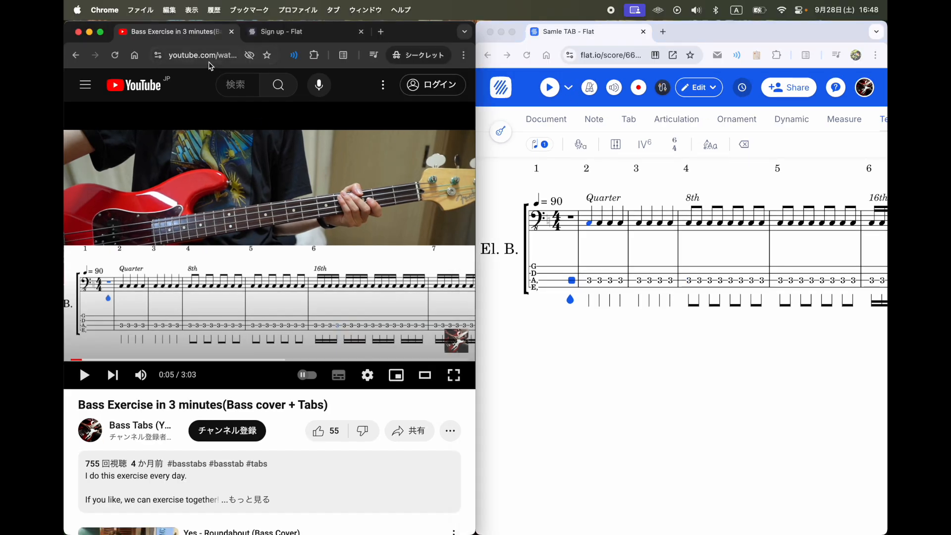
left_click(299, 406)
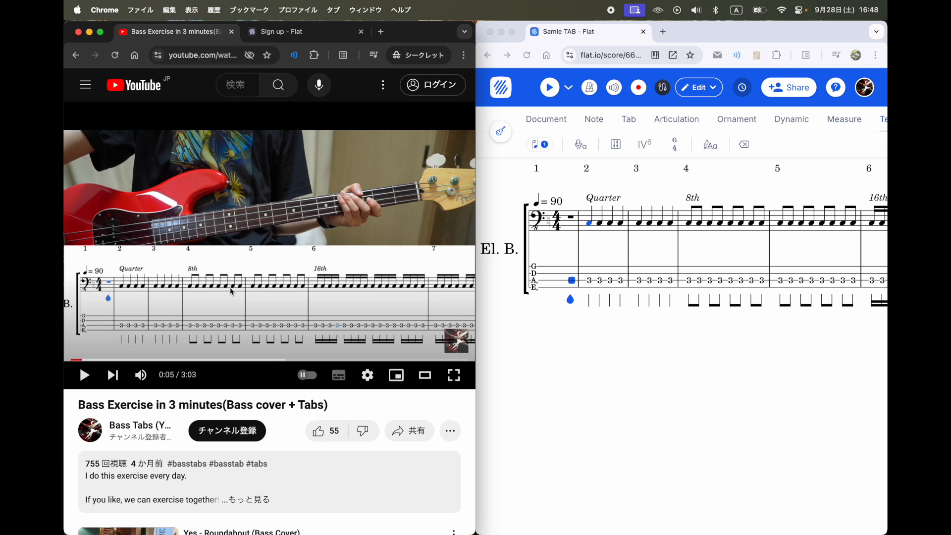
Step: Switch to the Flat window and maximize it so the whole score fits across the screen
left_click(681, 353)
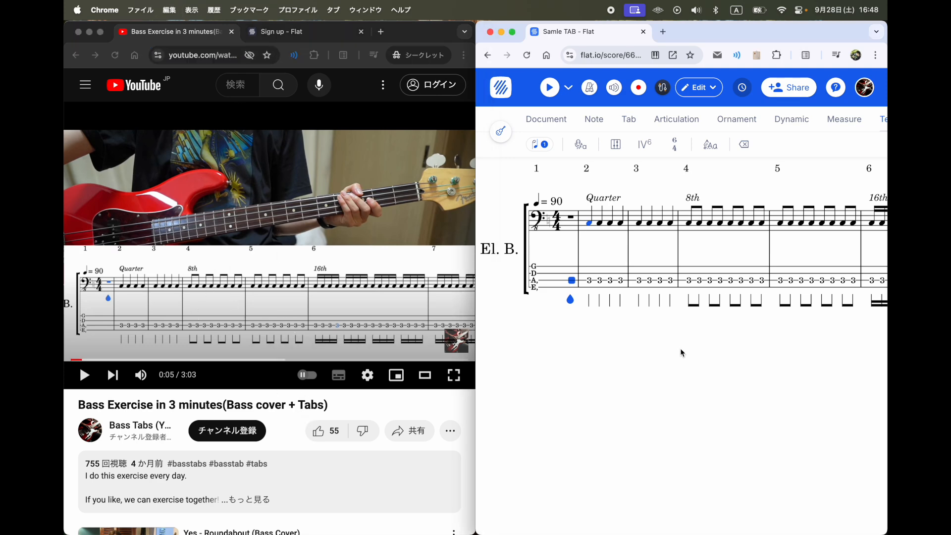
left_click(550, 200)
key("ctrl+alt+Return")
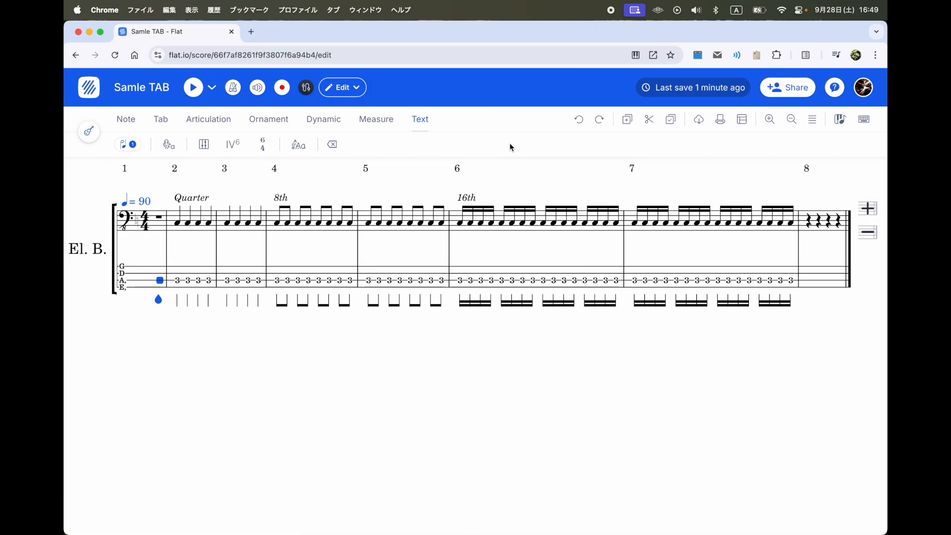
Step: Open the recordings manager to synchronize a new recording with the score
left_click(212, 89)
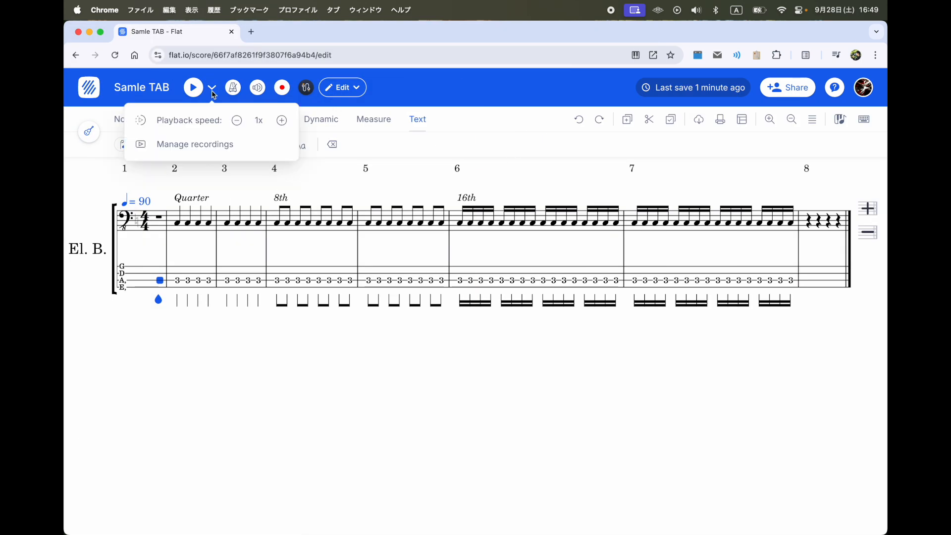
left_click(213, 93)
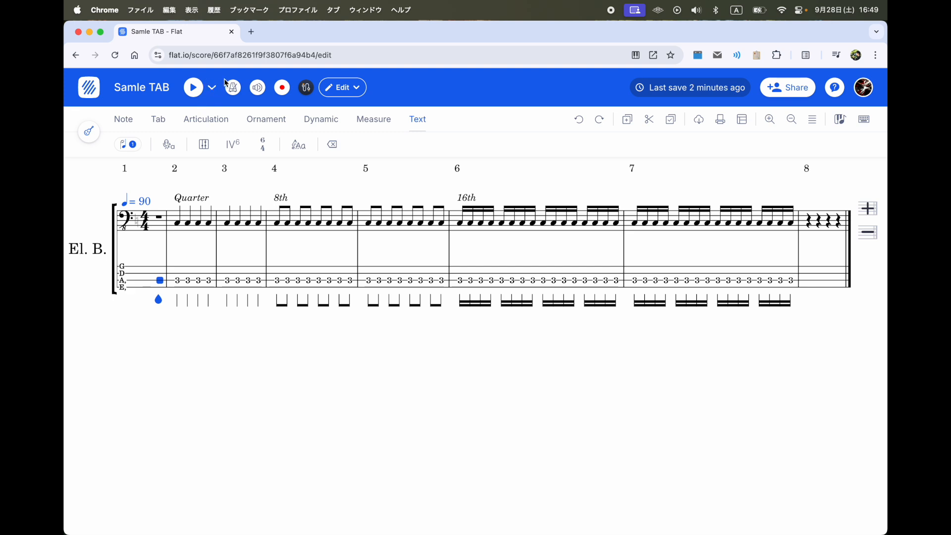
left_click(214, 92)
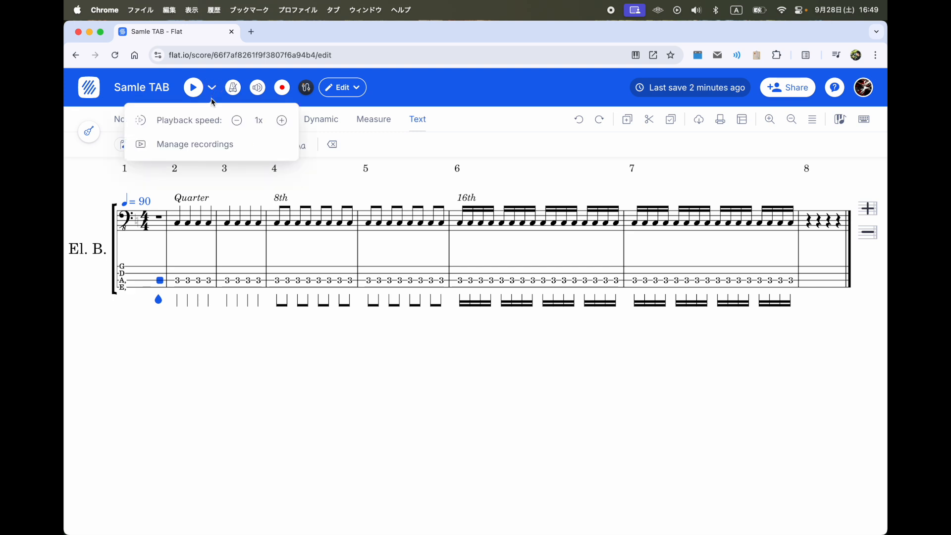
left_click(211, 146)
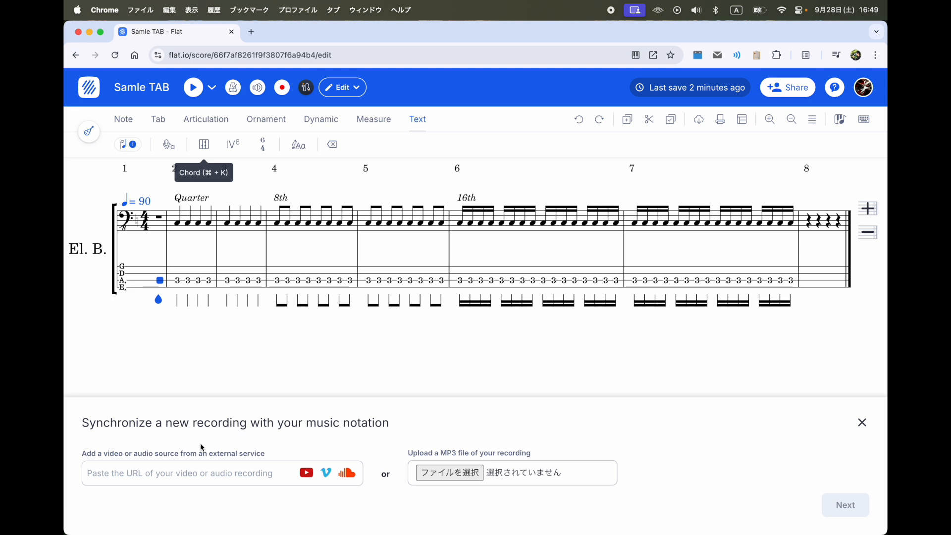
left_click(187, 476)
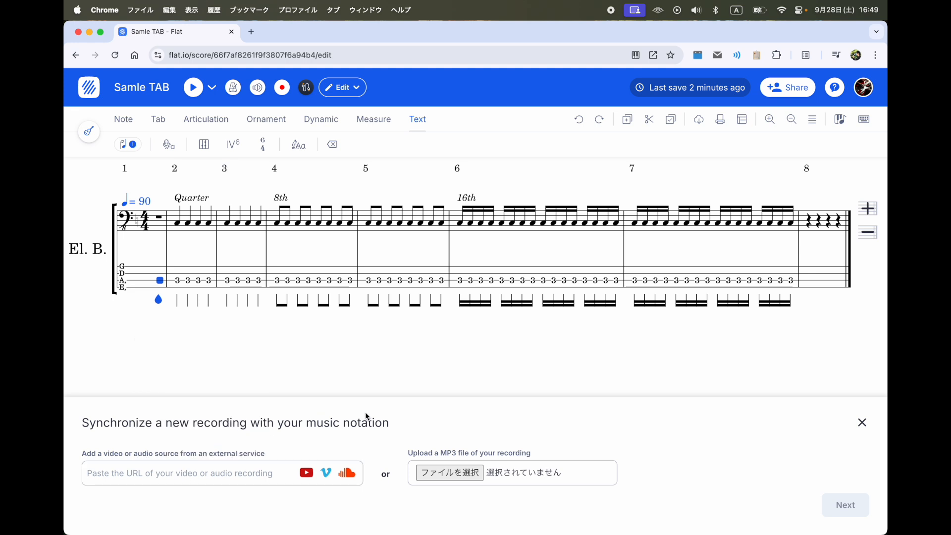
left_click(246, 476)
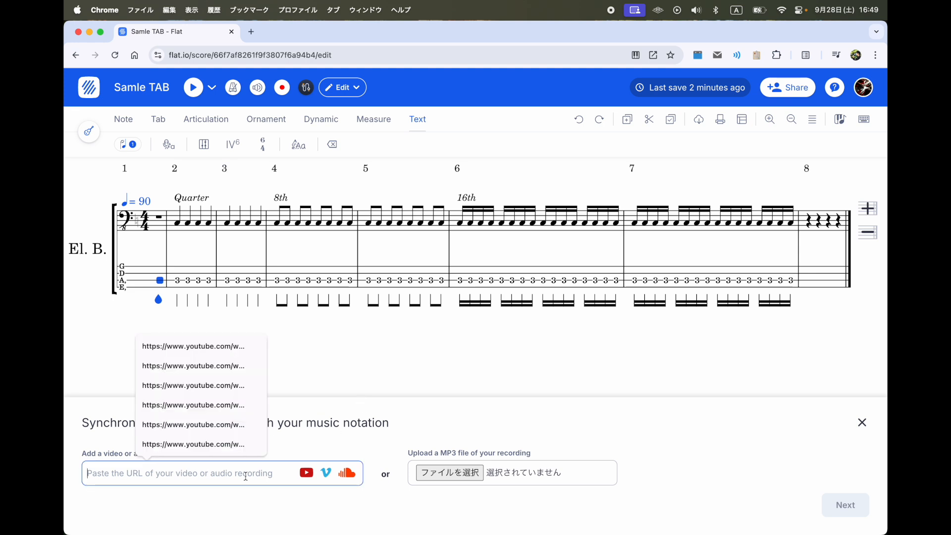
left_click(352, 420)
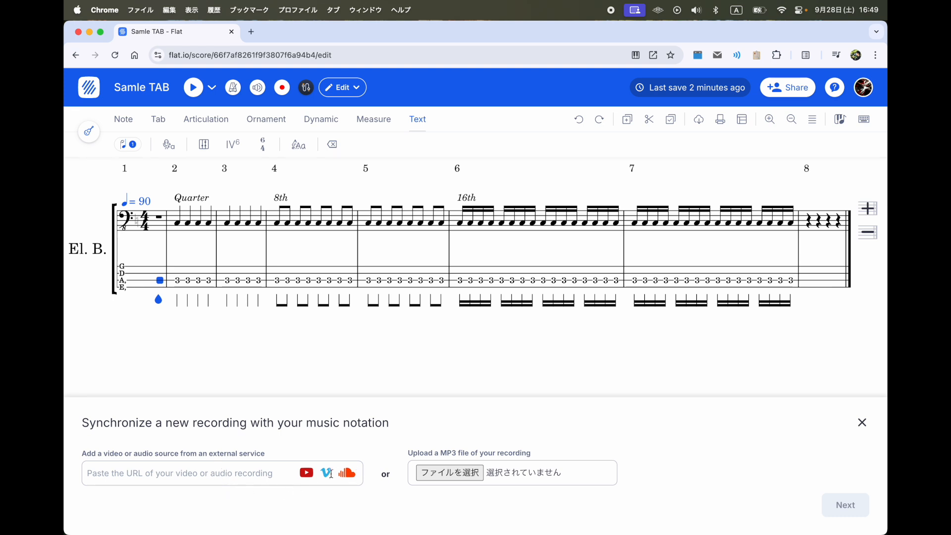
left_click(227, 476)
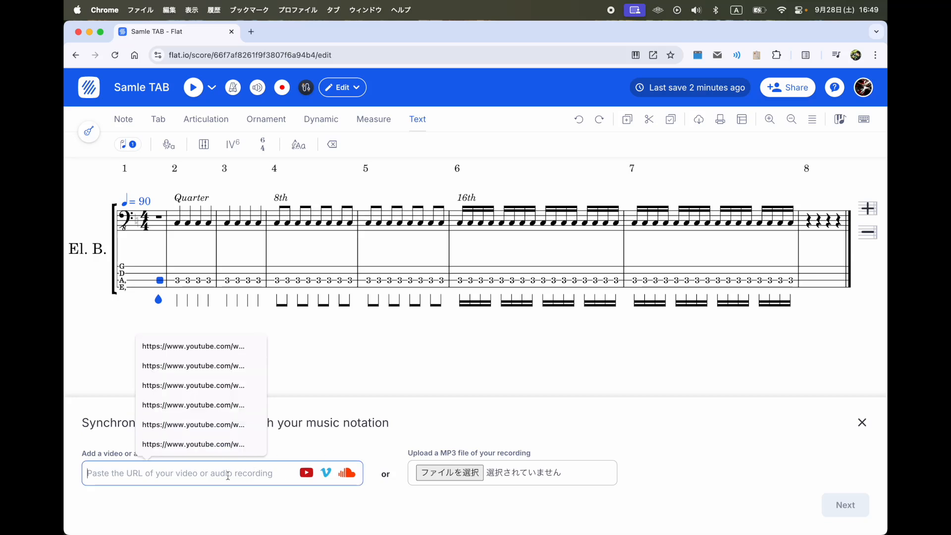
left_click(222, 495)
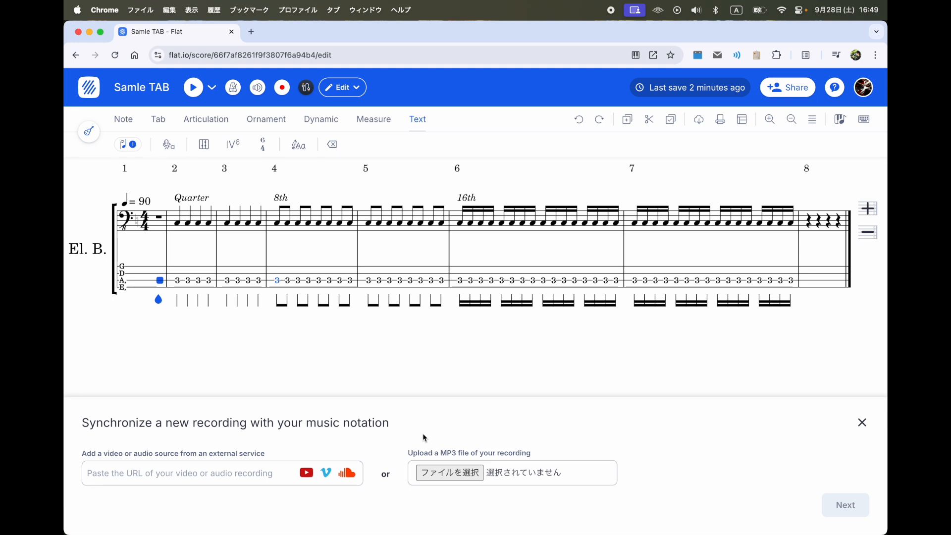
left_click(229, 477)
left_click(234, 502)
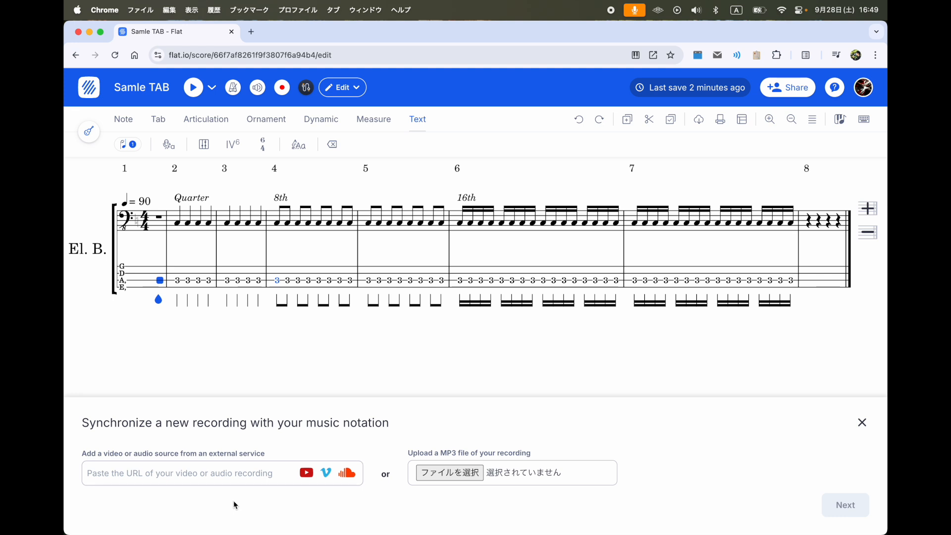
left_click(222, 473)
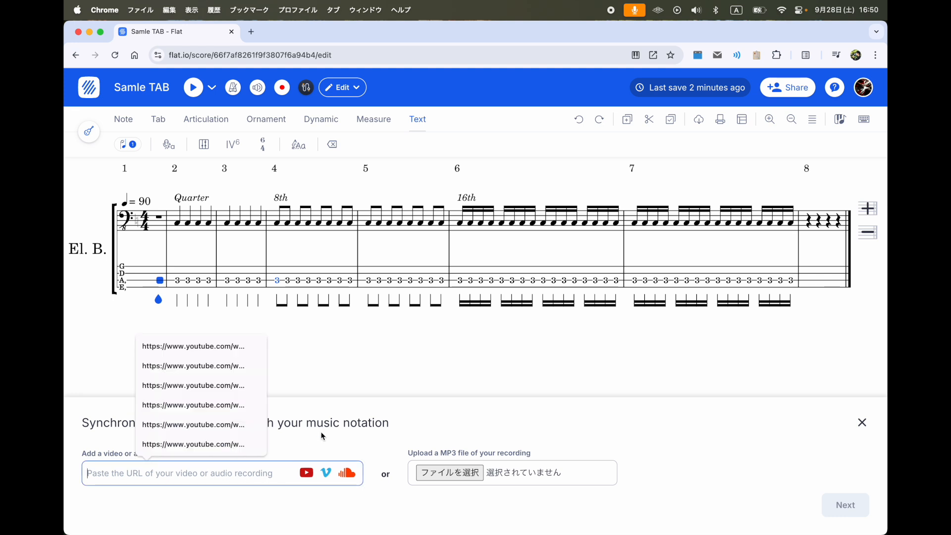
type("https://www.youtube.com/watch?v=mHUHWfAT2CU")
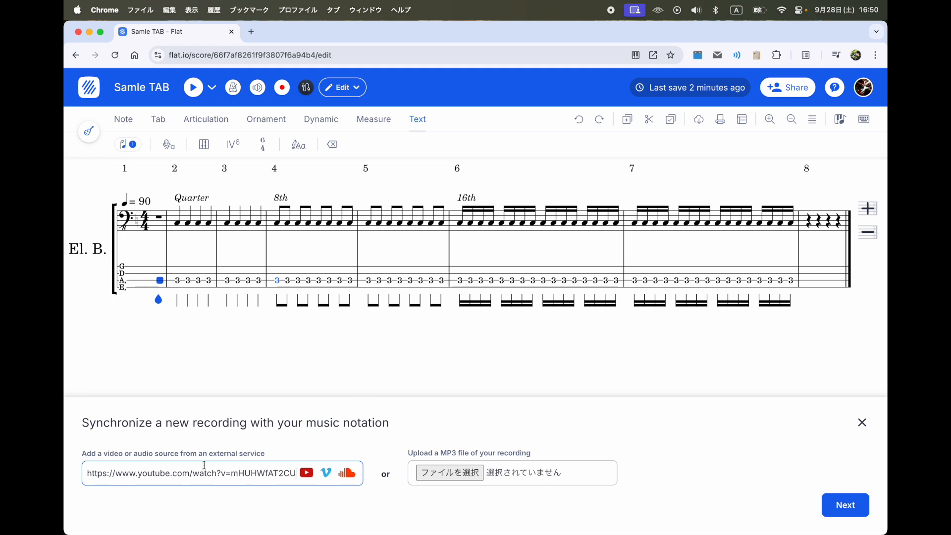
left_click(308, 519)
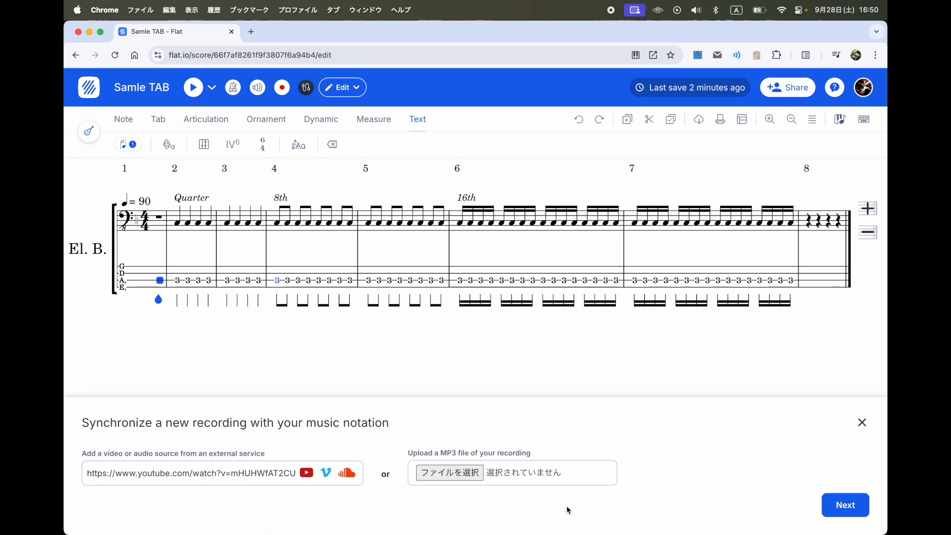
left_click(846, 506)
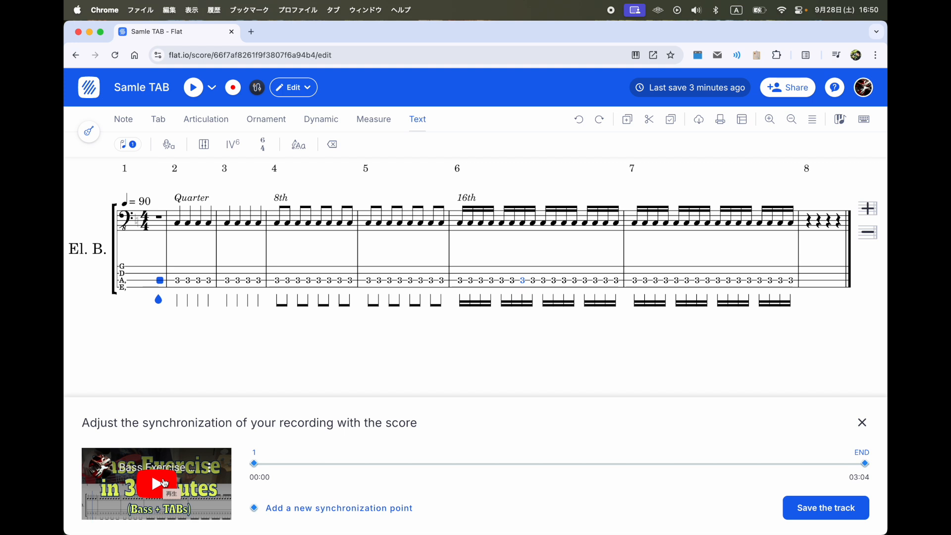
Step: Play the recording, pause it at about 00:18, and add a synchronization point there for measure 2
left_click(164, 483)
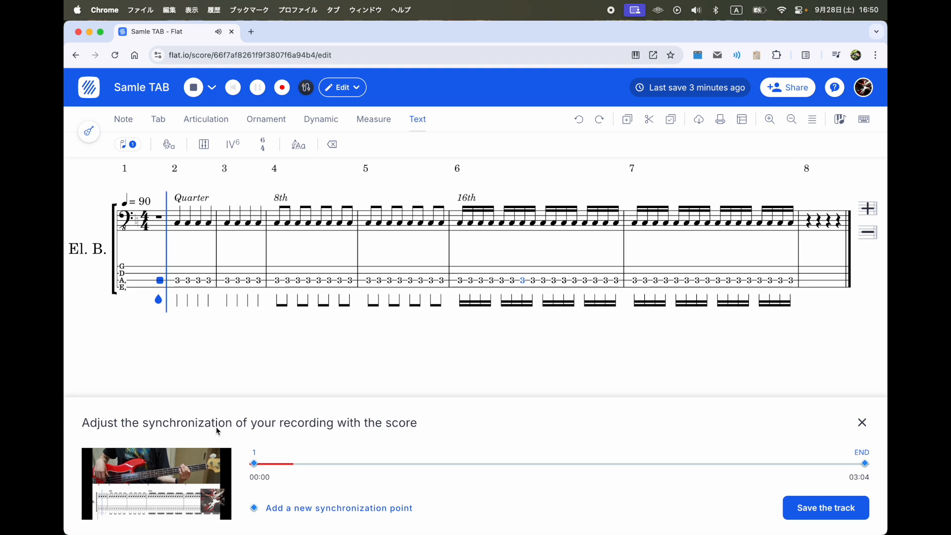
left_click(187, 271)
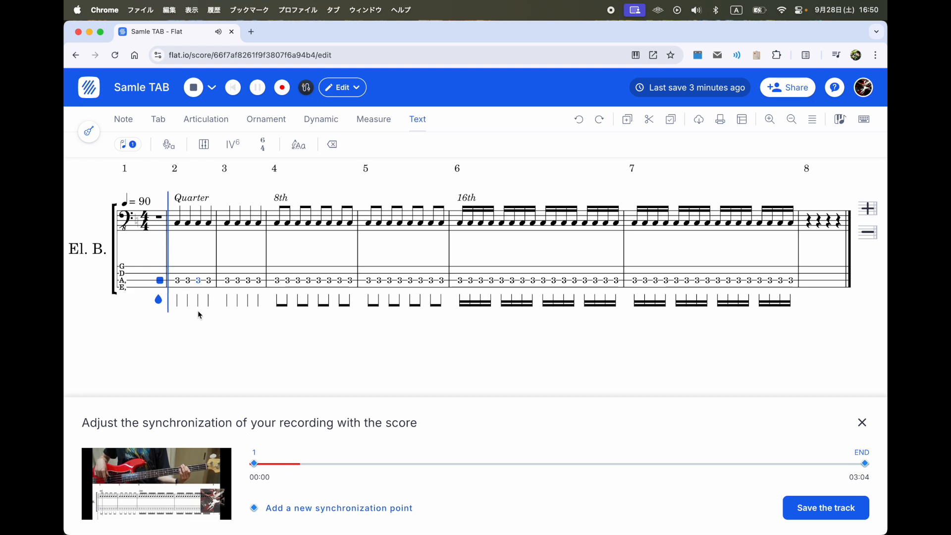
mouse_move(106, 513)
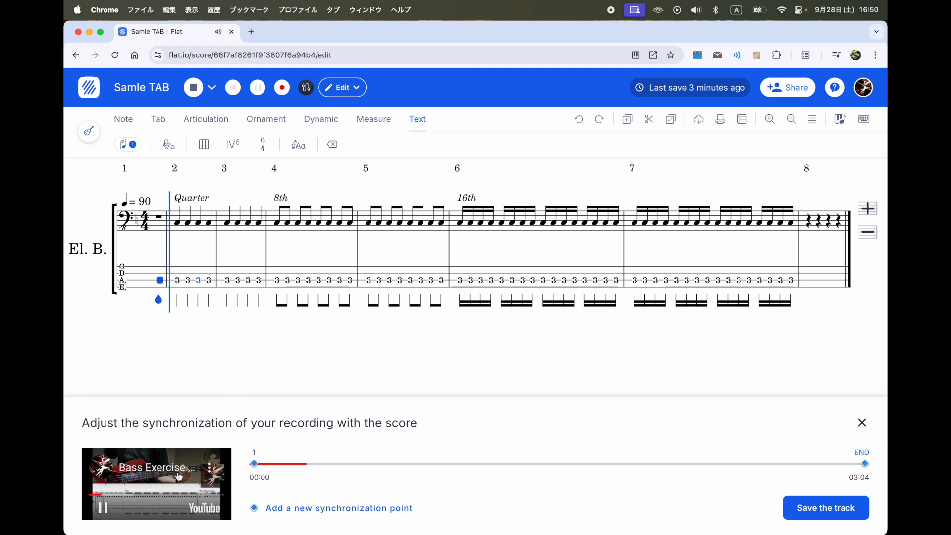
left_click(110, 514)
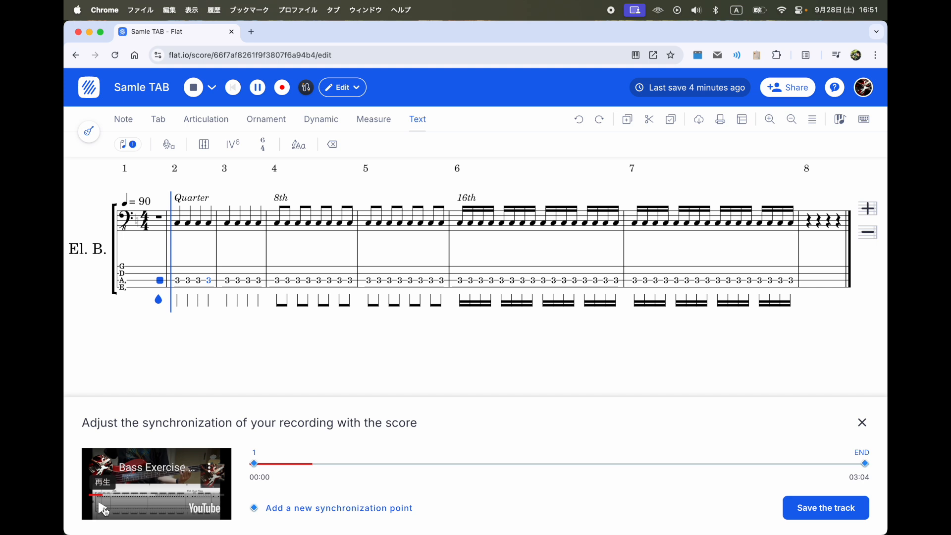
left_click(179, 286)
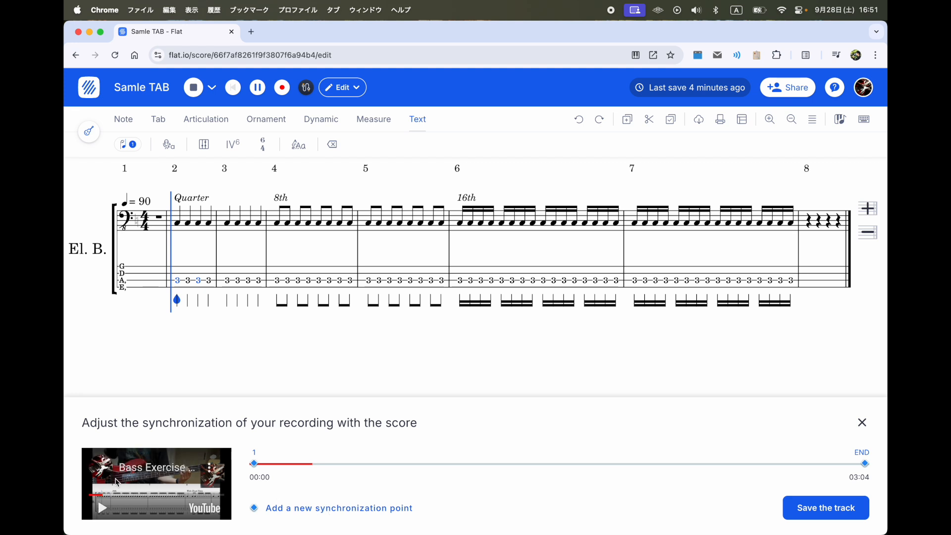
left_click(319, 510)
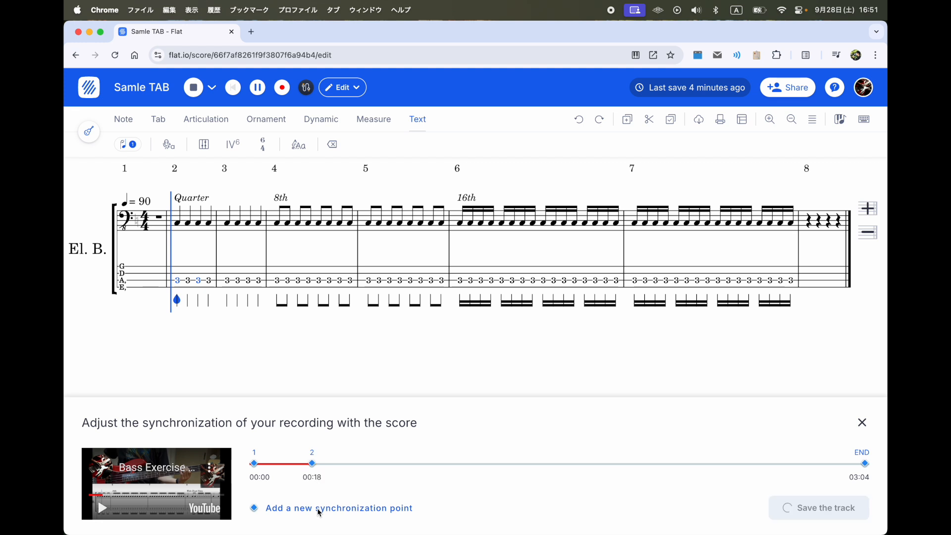
Step: Set the measure 2 synchronization point's timing to 00:03.651 and save it
left_click(313, 455)
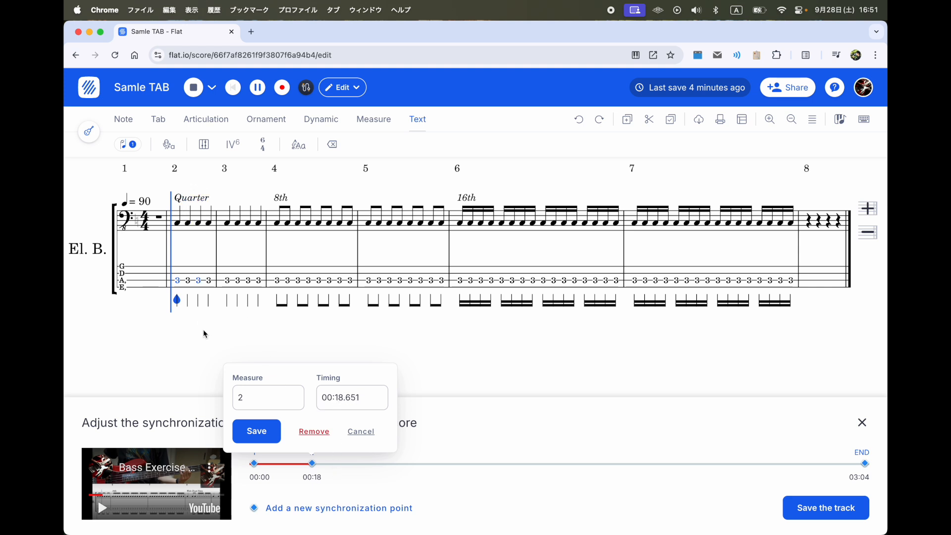
left_click(254, 393)
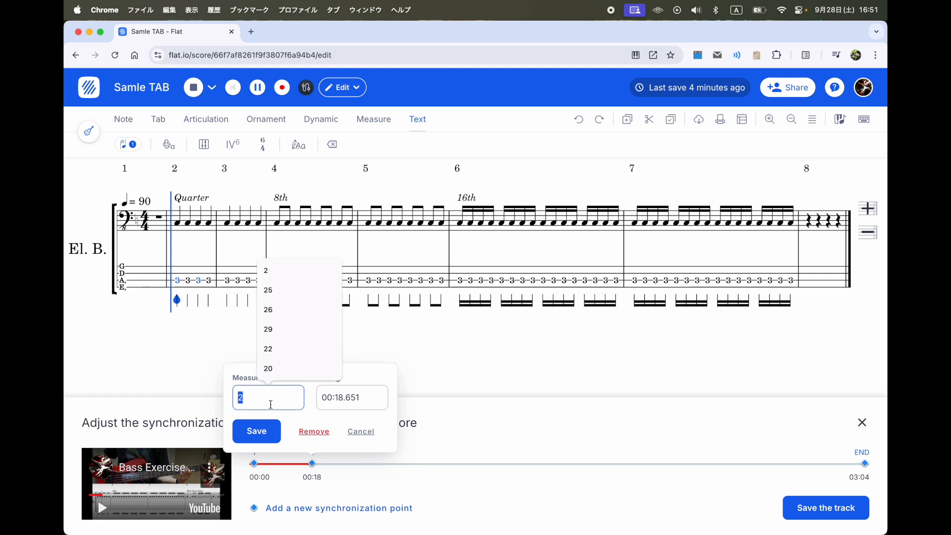
left_click(349, 399)
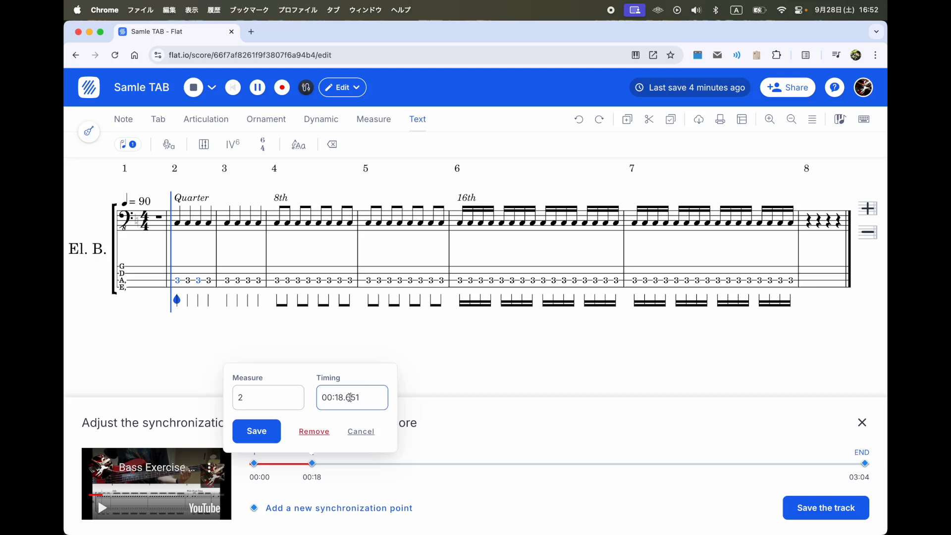
key("Left")
key("Left")
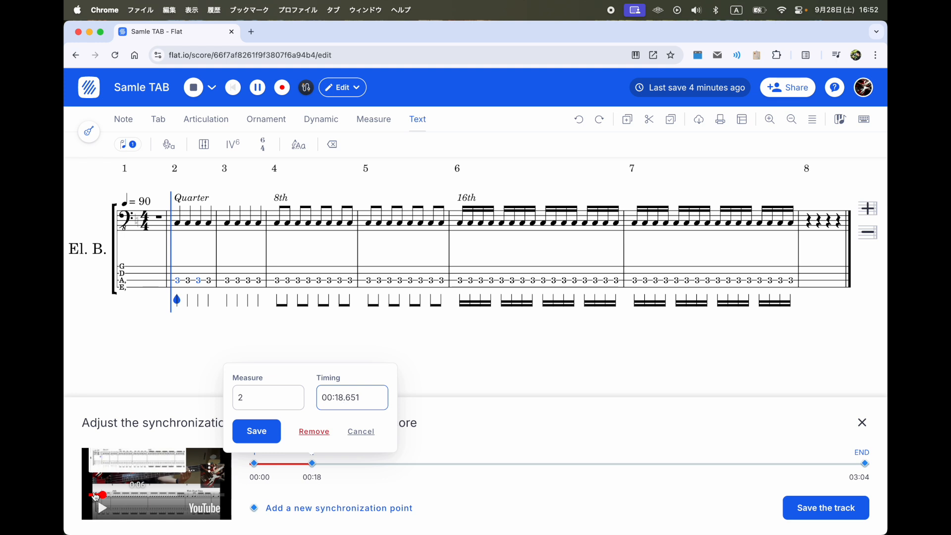
left_click(92, 495)
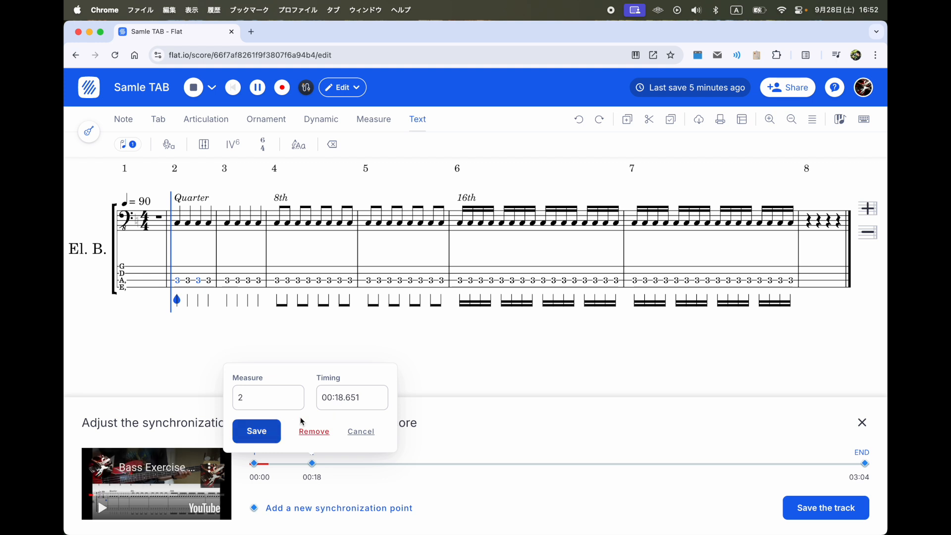
left_click(339, 399)
key("BackSpace")
key("BackSpace")
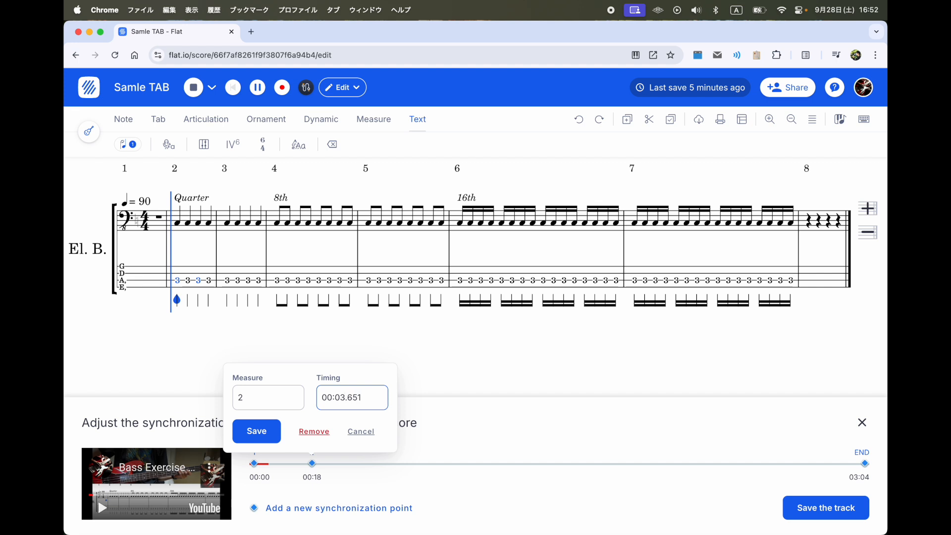
type("03")
left_click(263, 432)
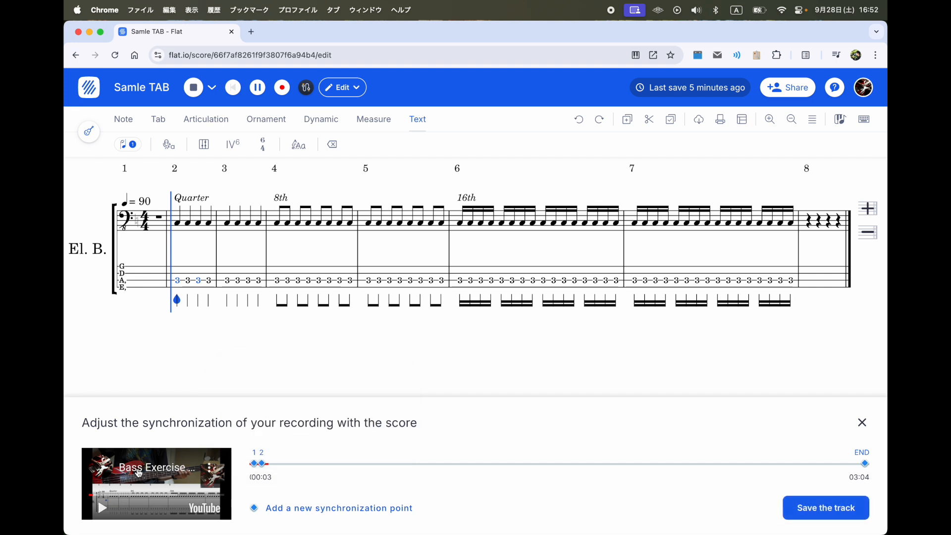
Step: Play the recording to check how the playback cursor follows measure 2, and pause it
left_click(101, 508)
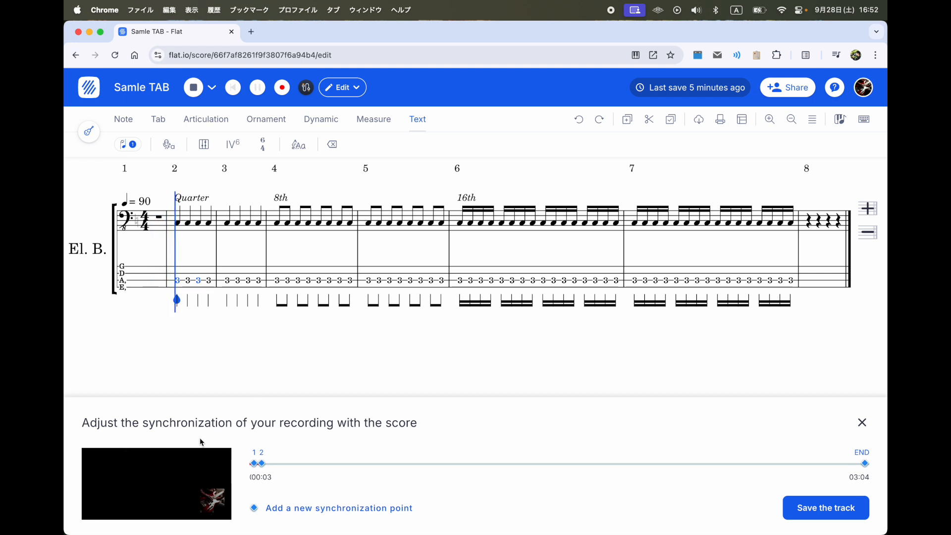
mouse_move(183, 455)
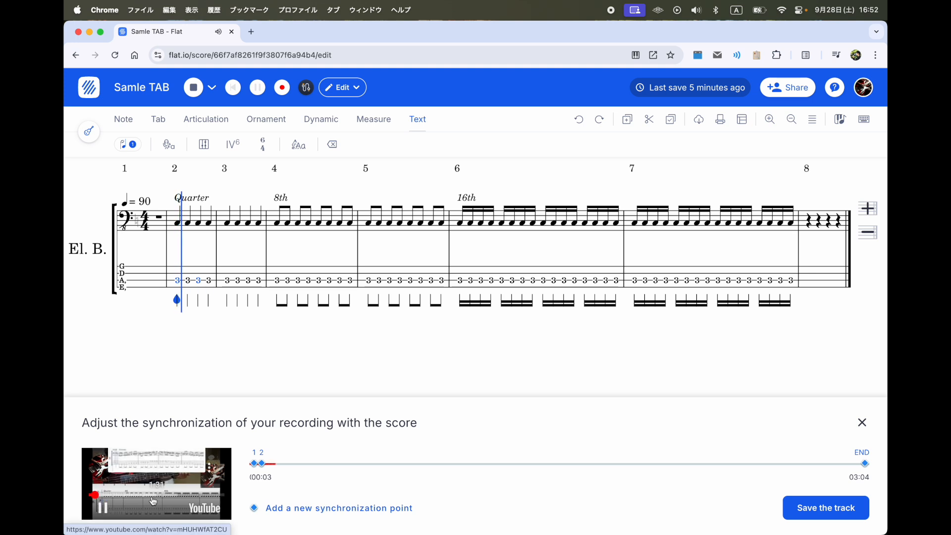
left_click(121, 514)
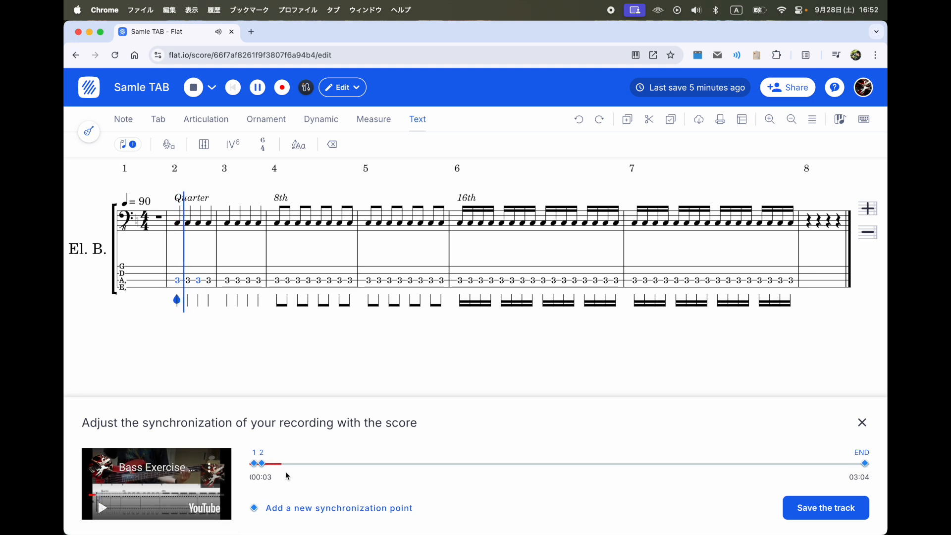
Step: Open the measure 2 synchronization point, resume the recording, and save the point with its timing at about 00:09
left_click(267, 478)
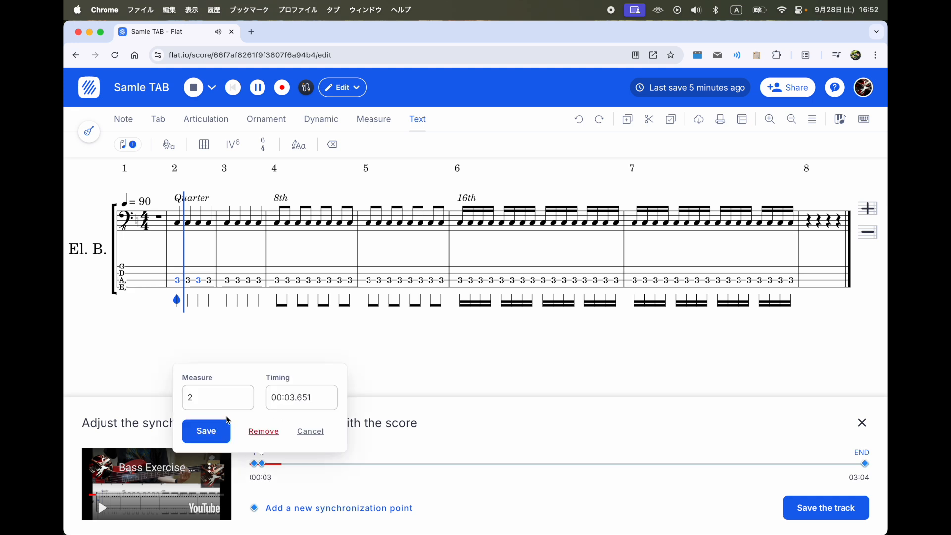
left_click(103, 507)
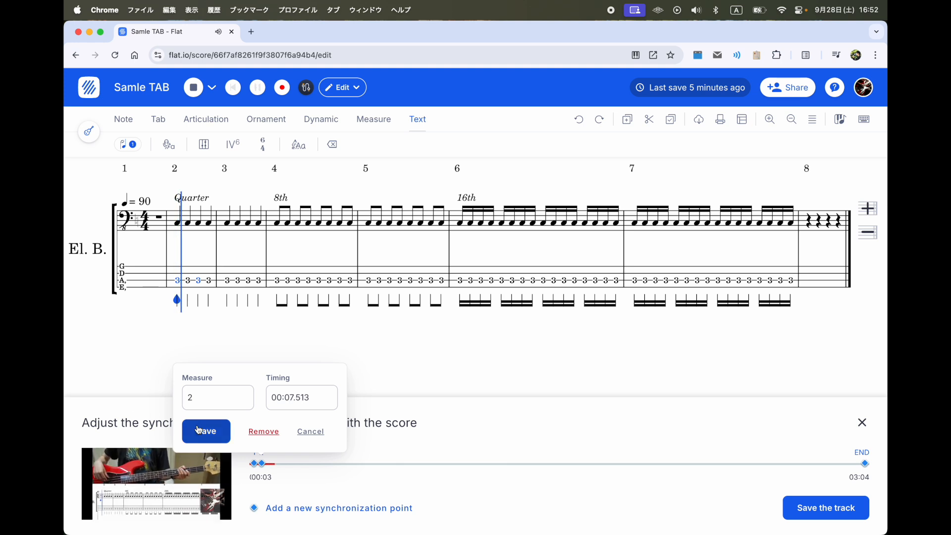
left_click(220, 439)
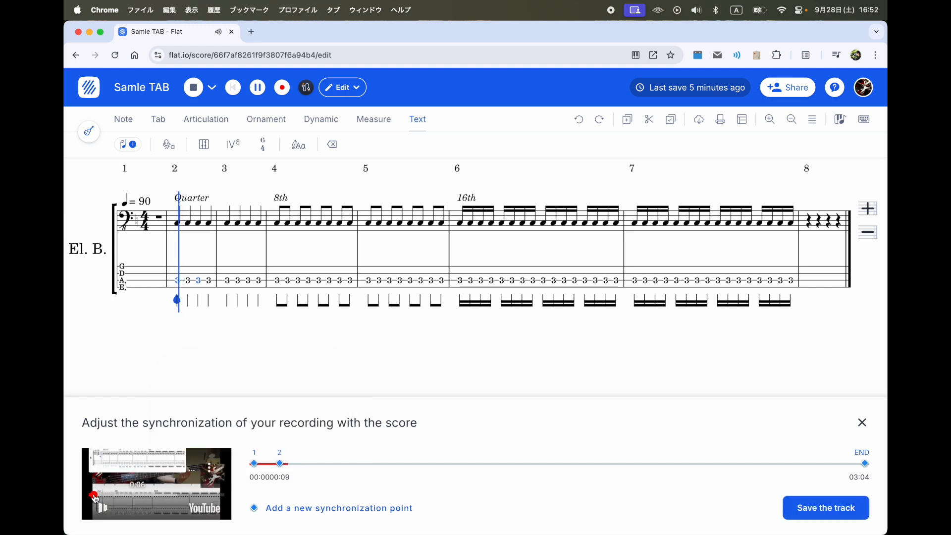
Step: Replay the recording from about 0:06 to check the measure 2 synchronization, and pause it
left_click(96, 495)
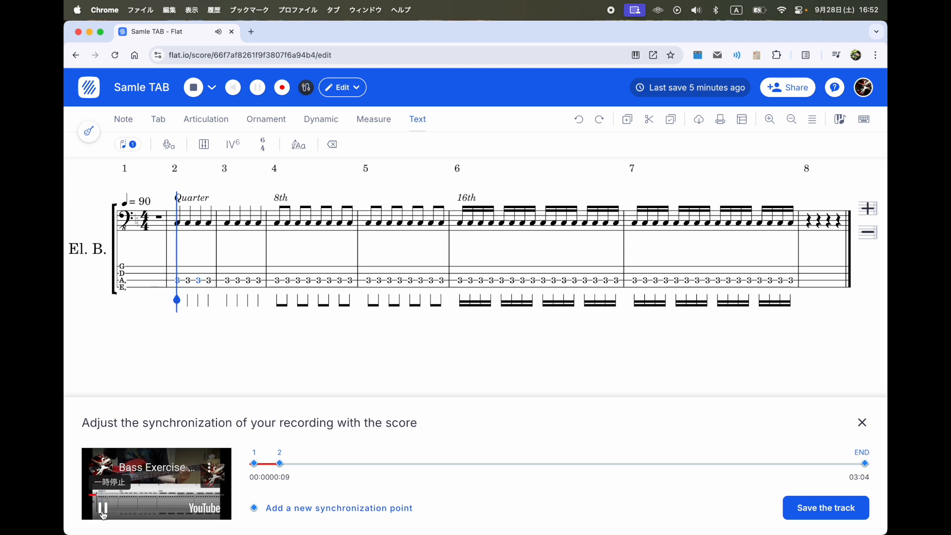
left_click(103, 514)
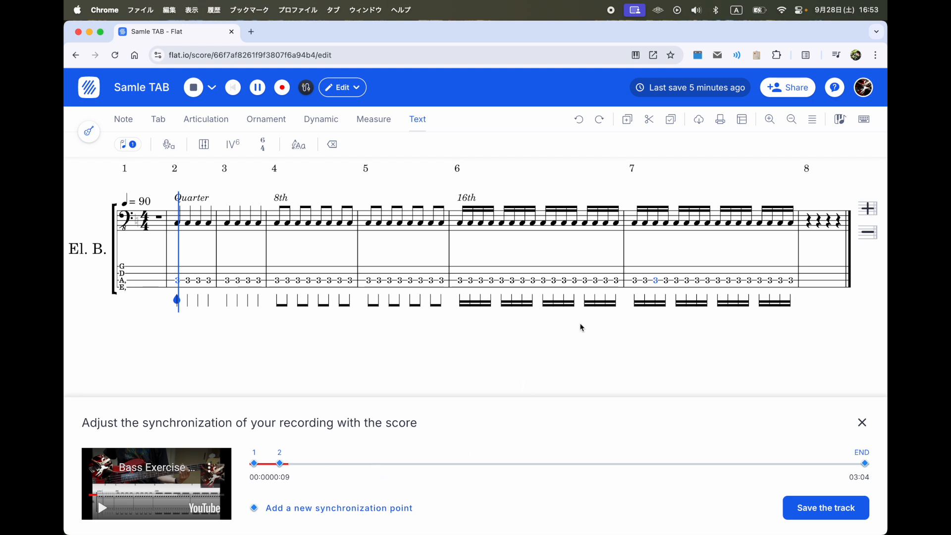
Step: Add a synchronization point for measure 8, play the recording up to that measure, and save the point at about 00:24
left_click(389, 512)
left_click(290, 481)
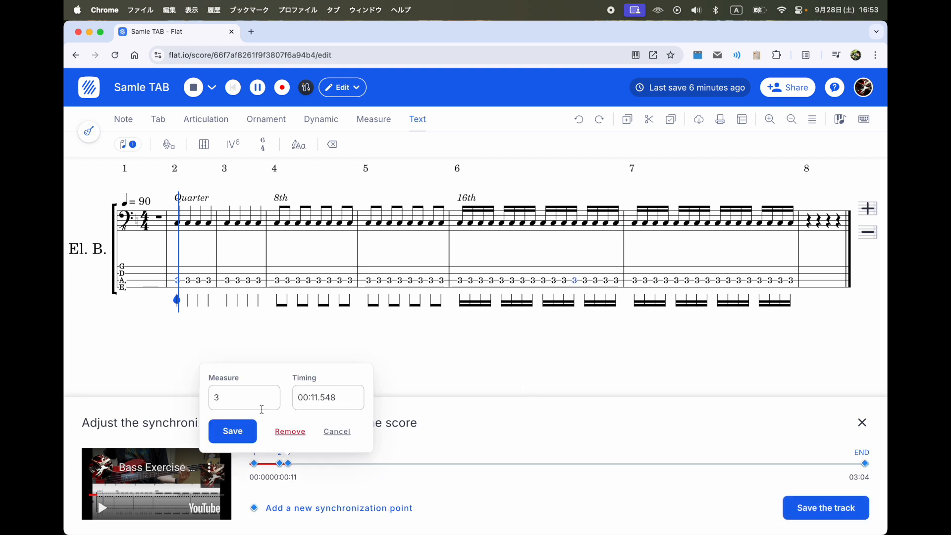
double_click(260, 402)
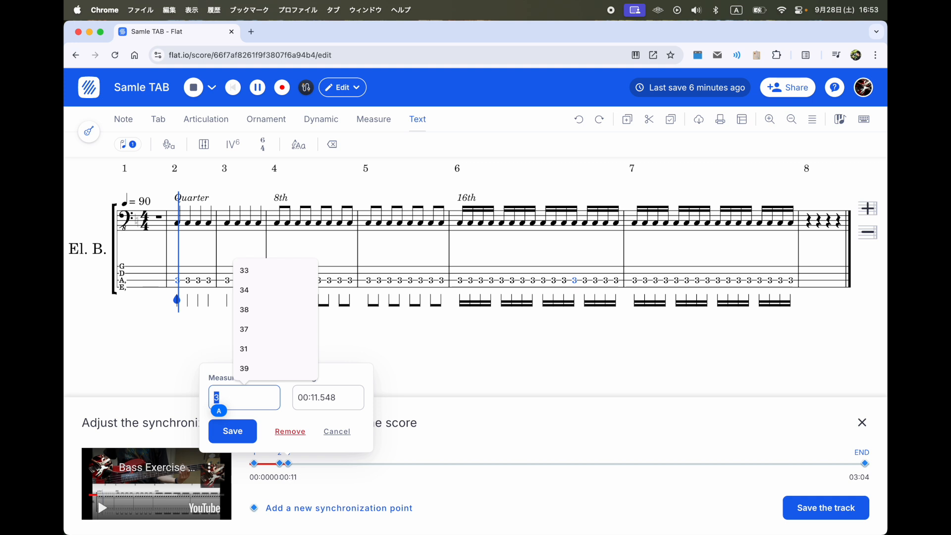
type("8")
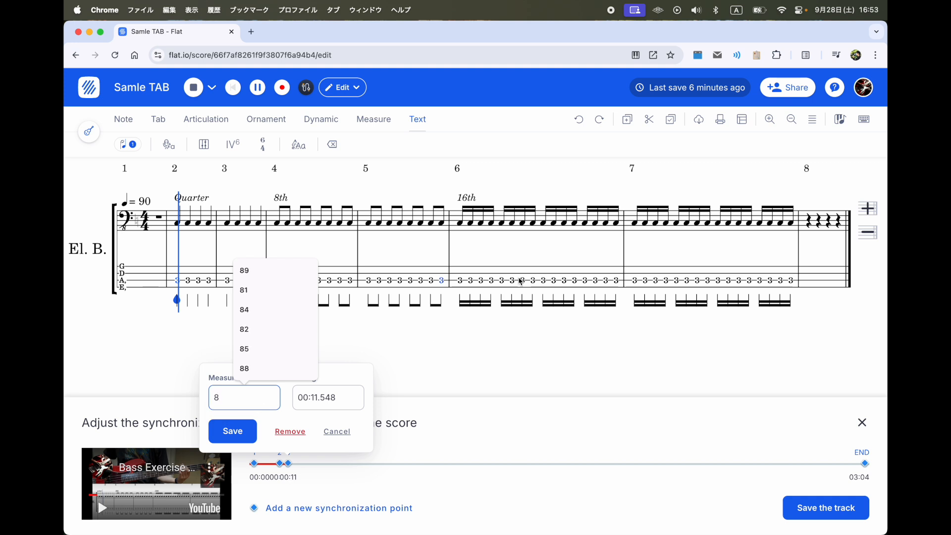
left_click(808, 229)
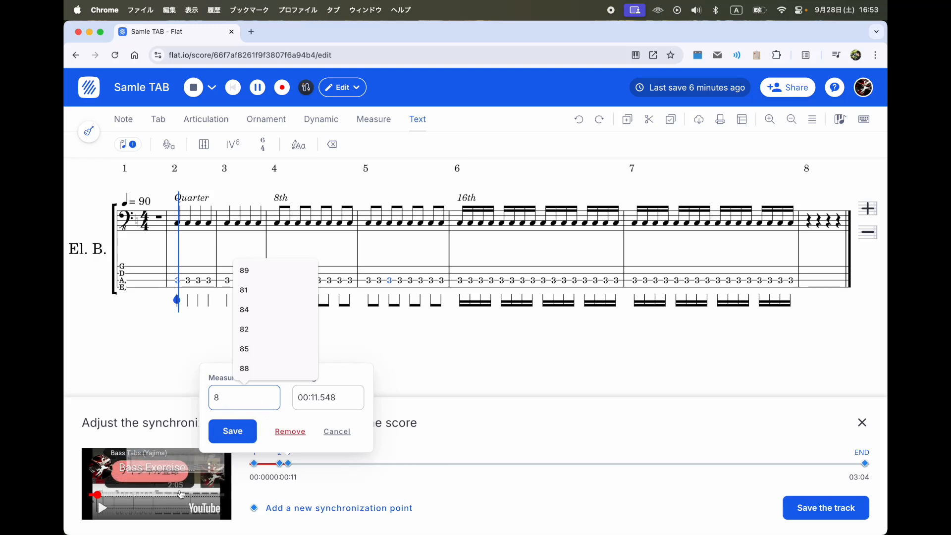
left_click(105, 495)
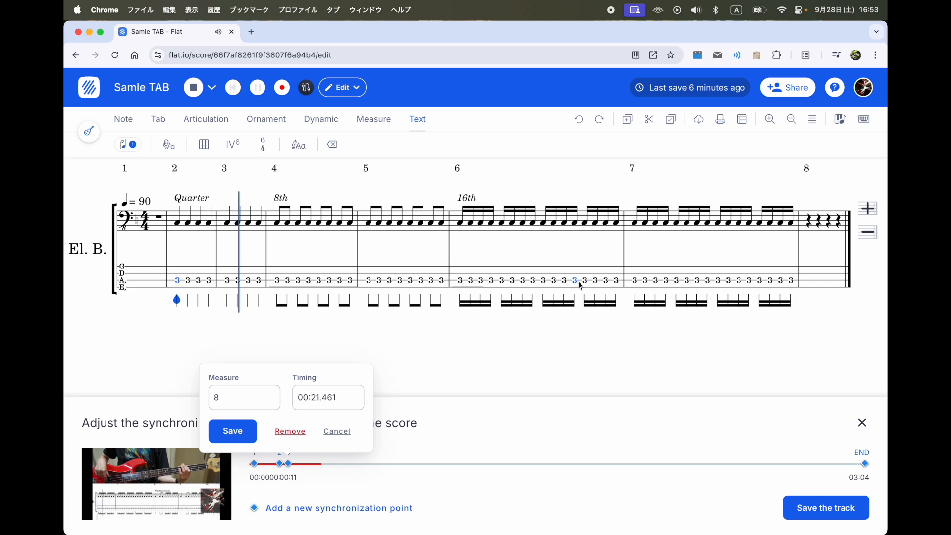
left_click(244, 431)
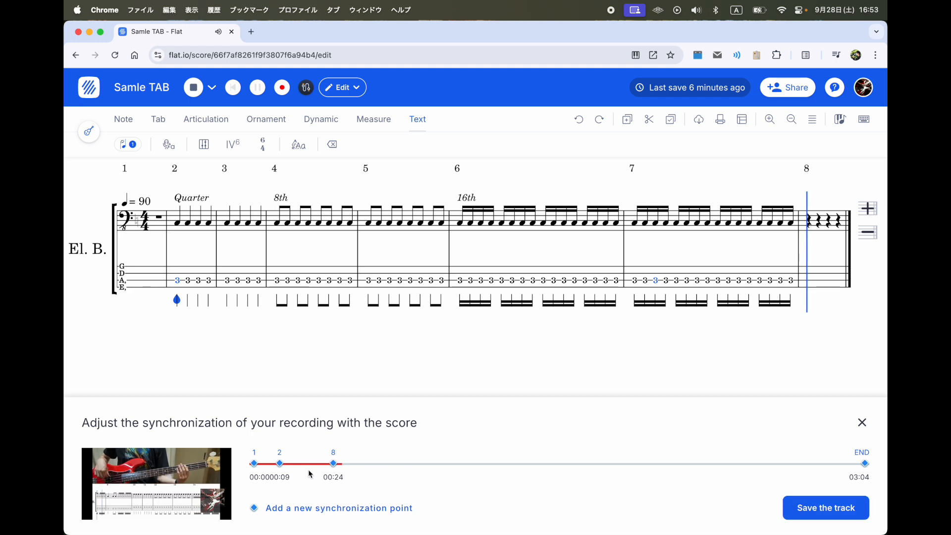
Step: Replay the recording from its beginning to check the synchronization through measure 8, pause it, and review the measure 8 point's timing
mouse_move(98, 496)
left_click_drag(99, 496, 82, 497)
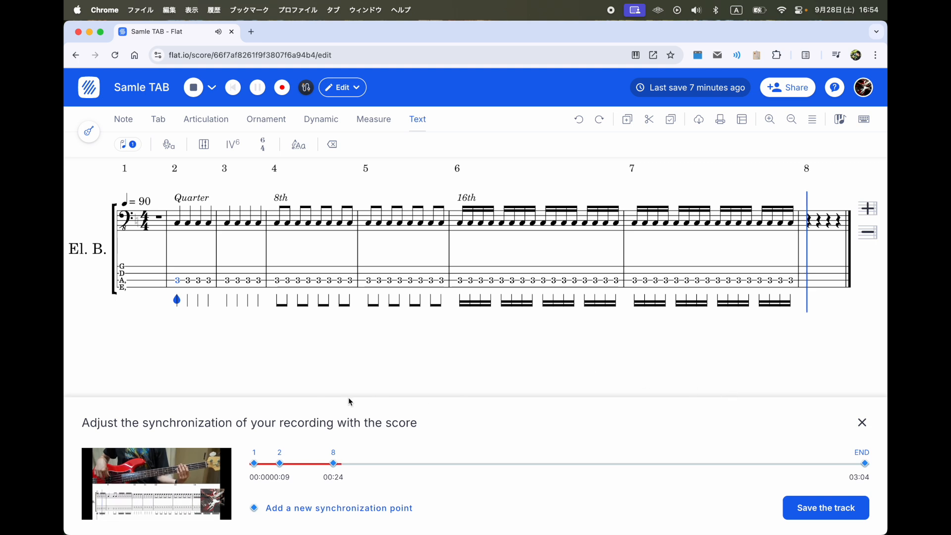
mouse_move(151, 488)
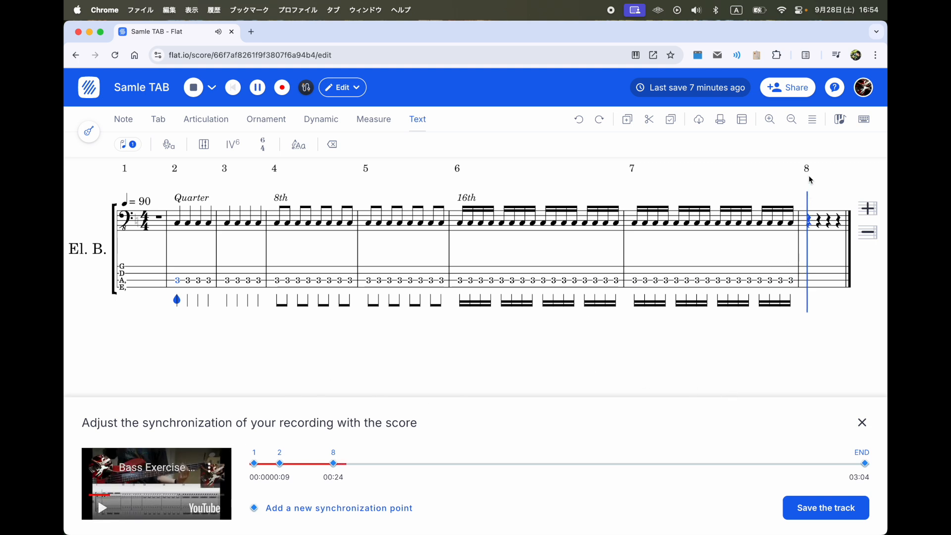
left_click(791, 281)
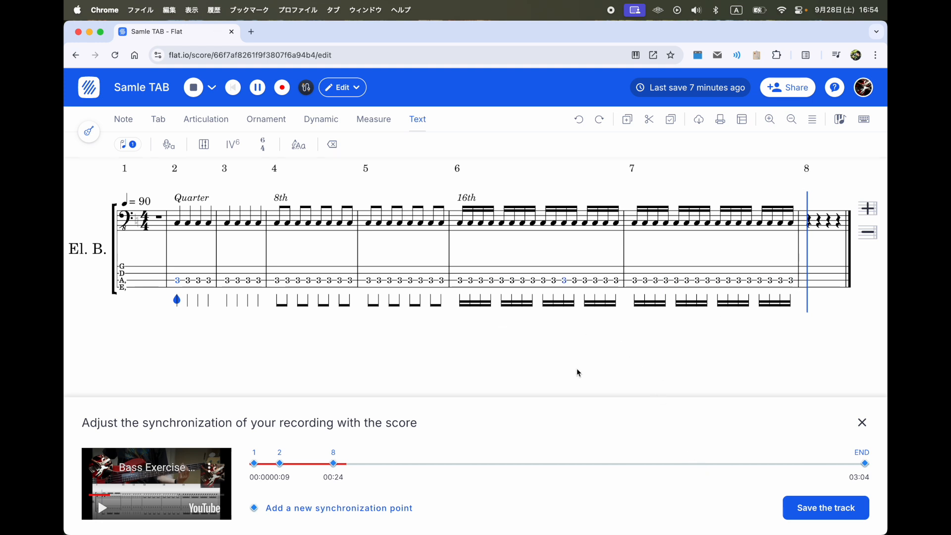
left_click(336, 479)
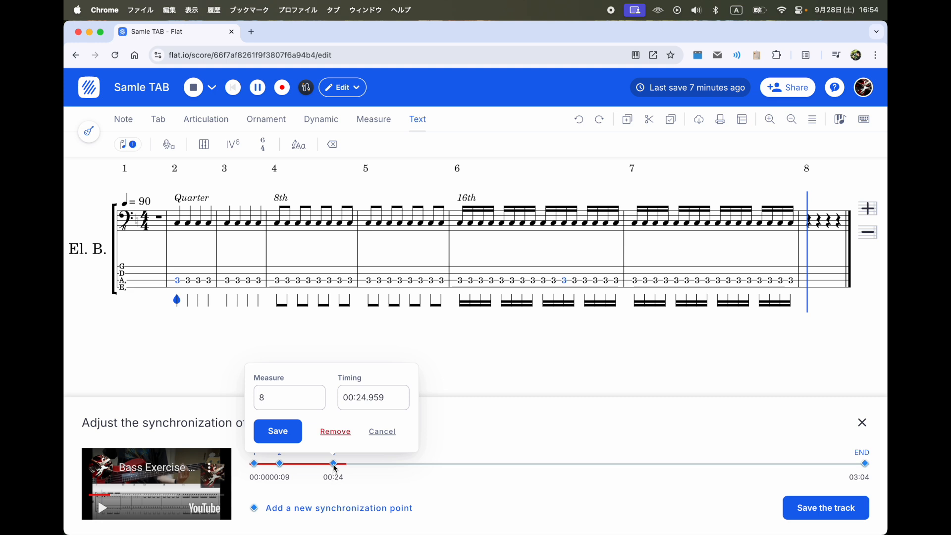
left_click(439, 370)
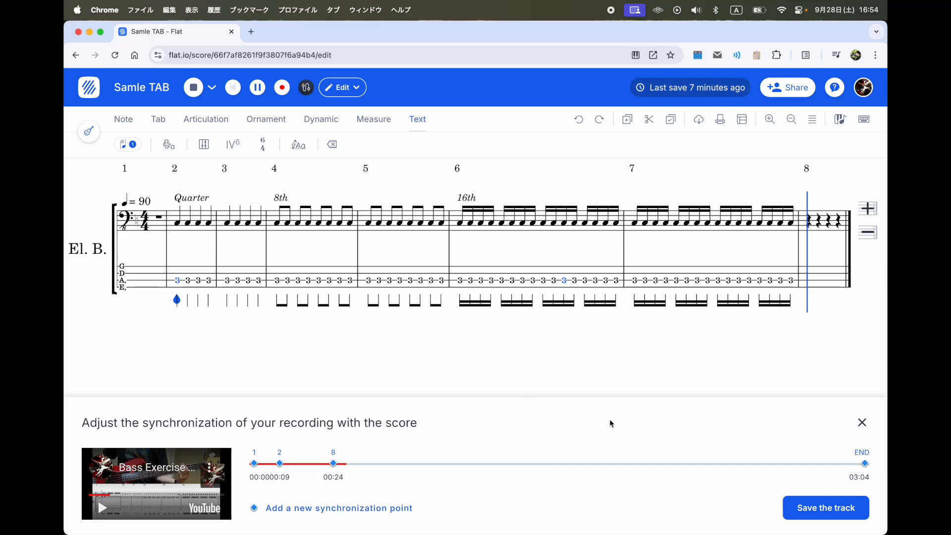
Step: Save the synchronized track and reload the score's page
left_click(830, 508)
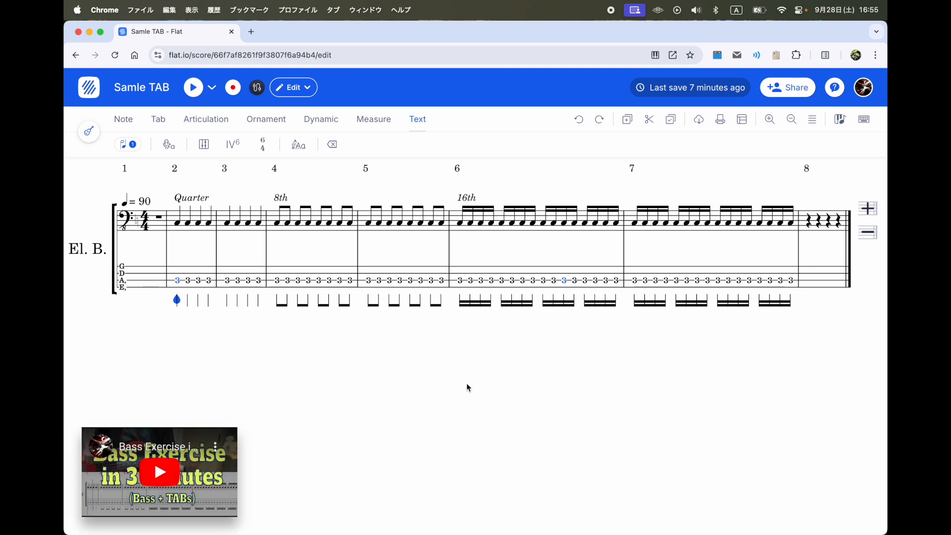
left_click(441, 63)
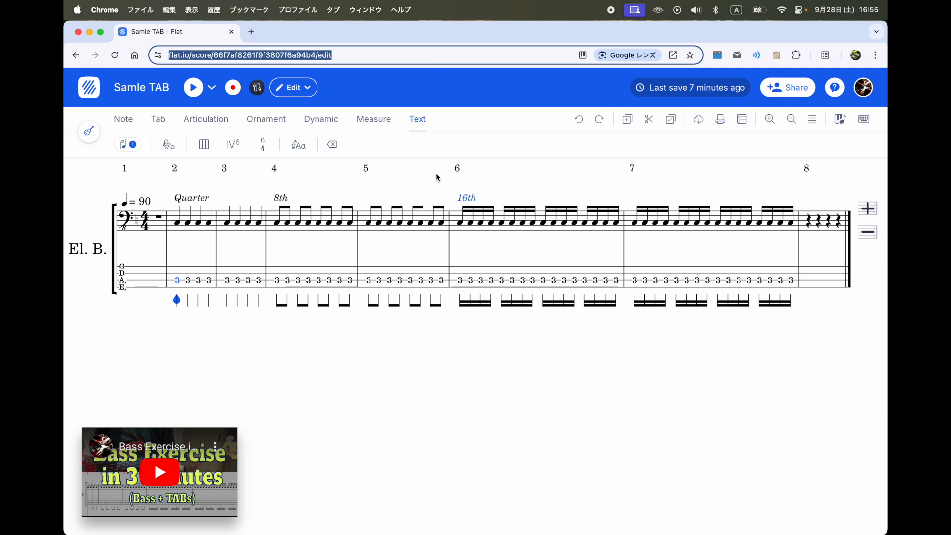
key("Return")
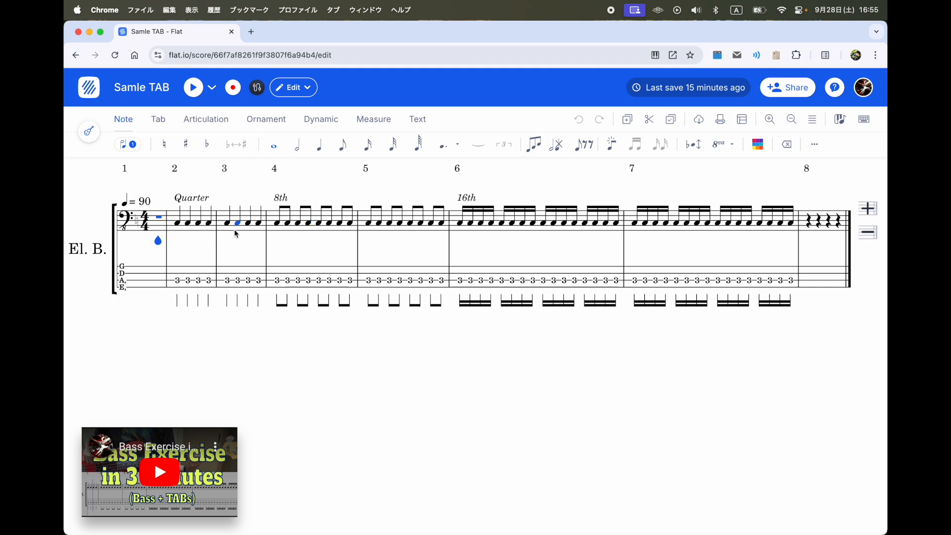
Step: Play the score with the attached video to check the saved synchronization through measure 8, and pause it
left_click(196, 90)
key("space")
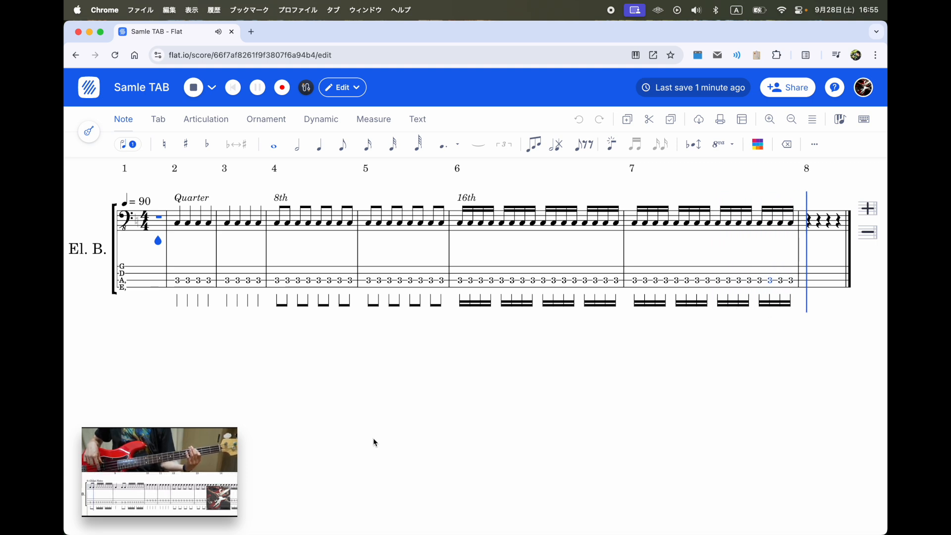
mouse_move(137, 481)
left_click(103, 505)
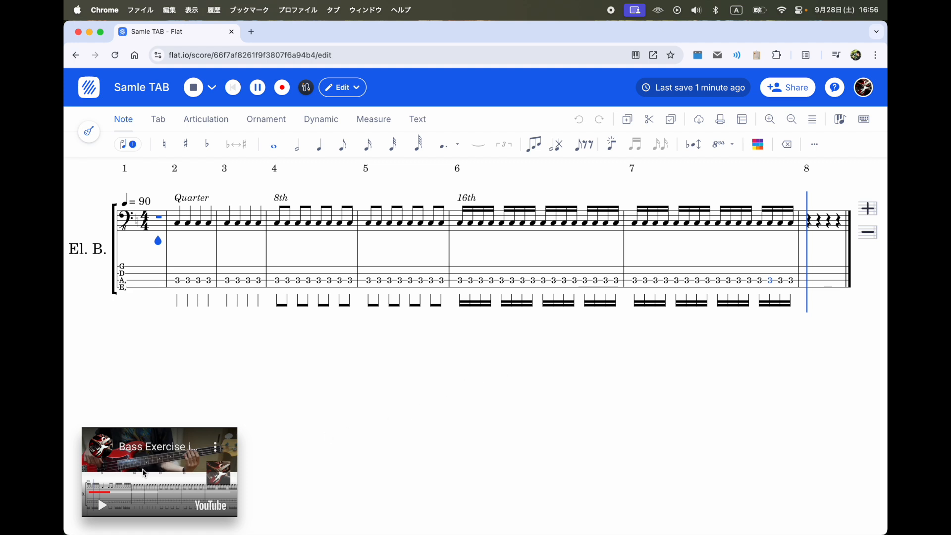
left_click(170, 287)
left_click(227, 292)
left_click(260, 301)
left_click(575, 293)
left_click(627, 306)
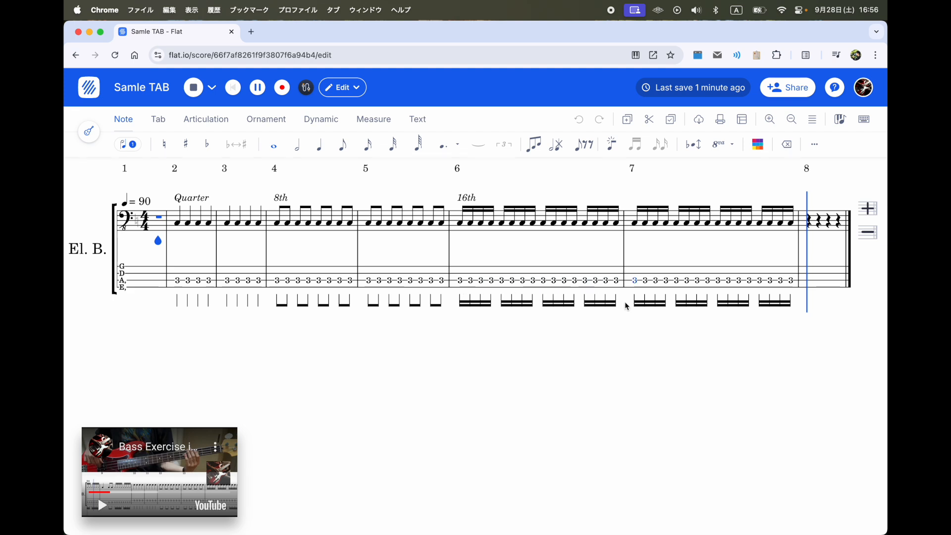
left_click(605, 223)
left_click(462, 234)
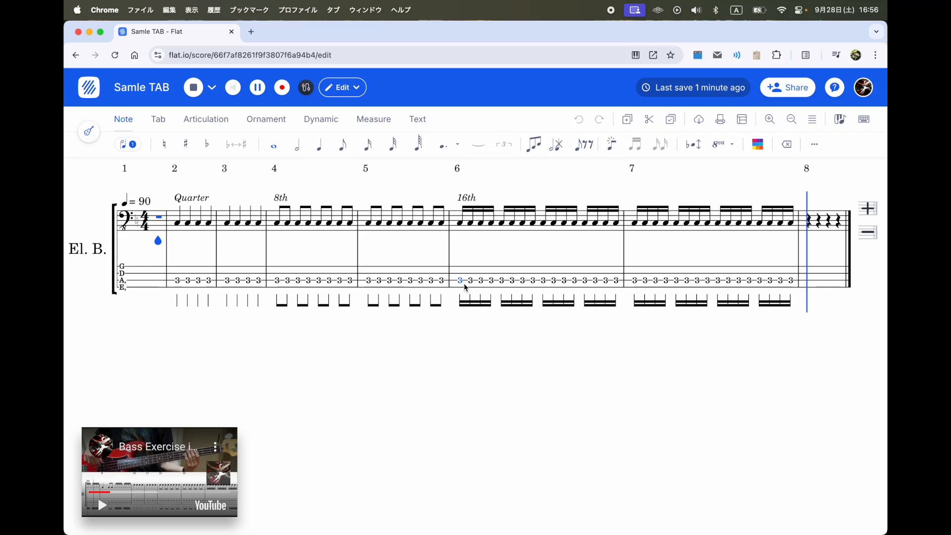
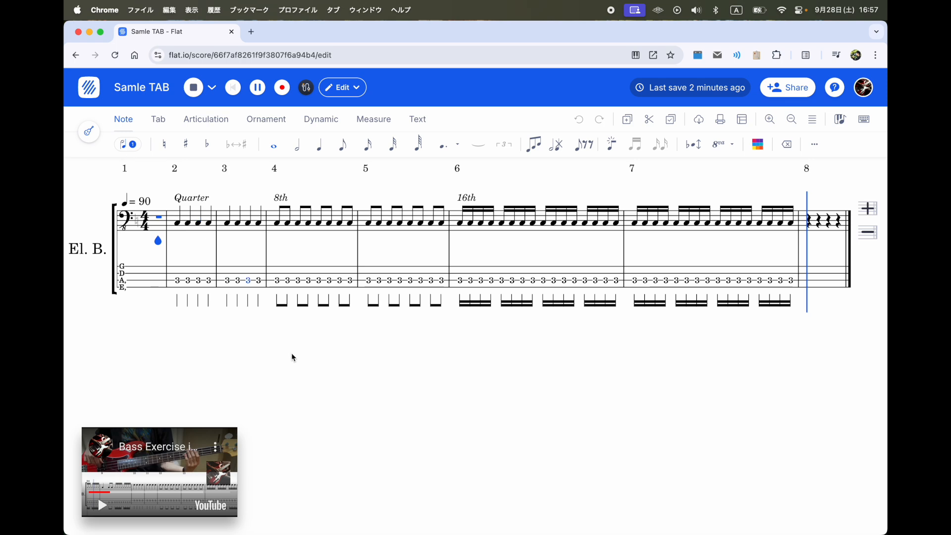
Step: View the print preview of the score and close it without saving
key("super+p")
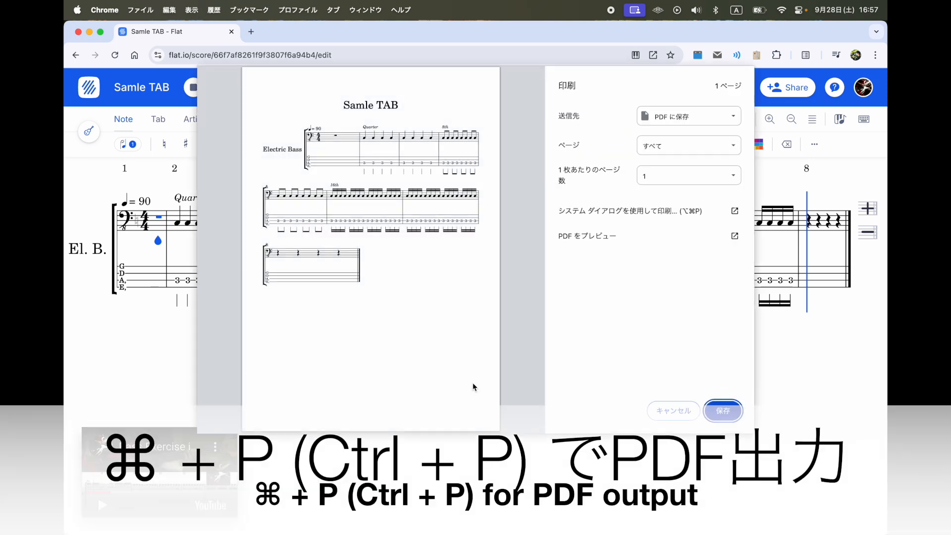
left_click(692, 410)
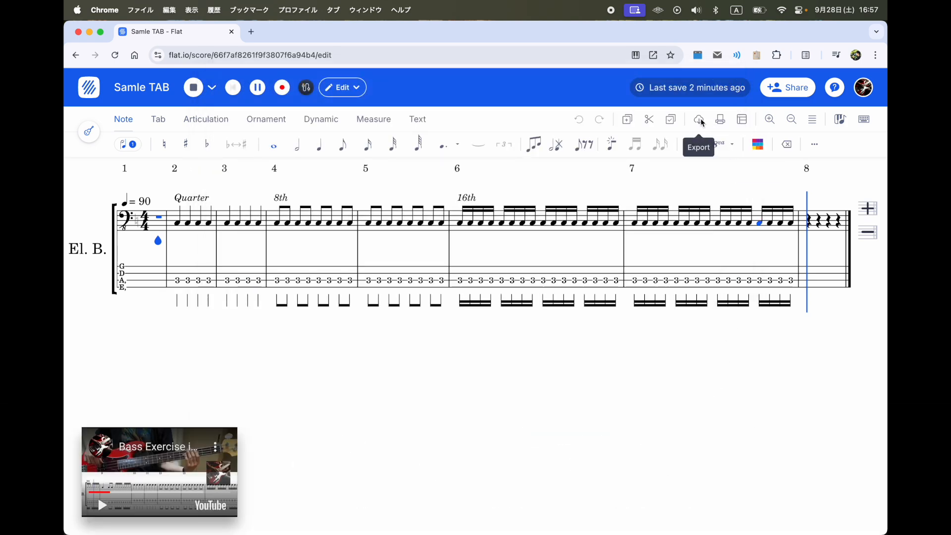
Step: Export the score as a printable PDF with rests merged in measures, saving it as "Samle TAB.pdf" in the Downloads folder
left_click(699, 121)
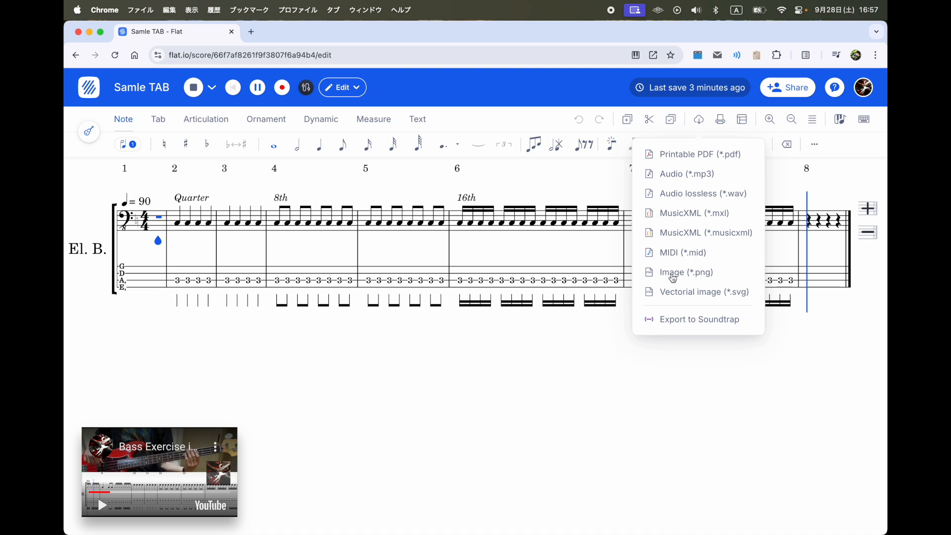
left_click(699, 157)
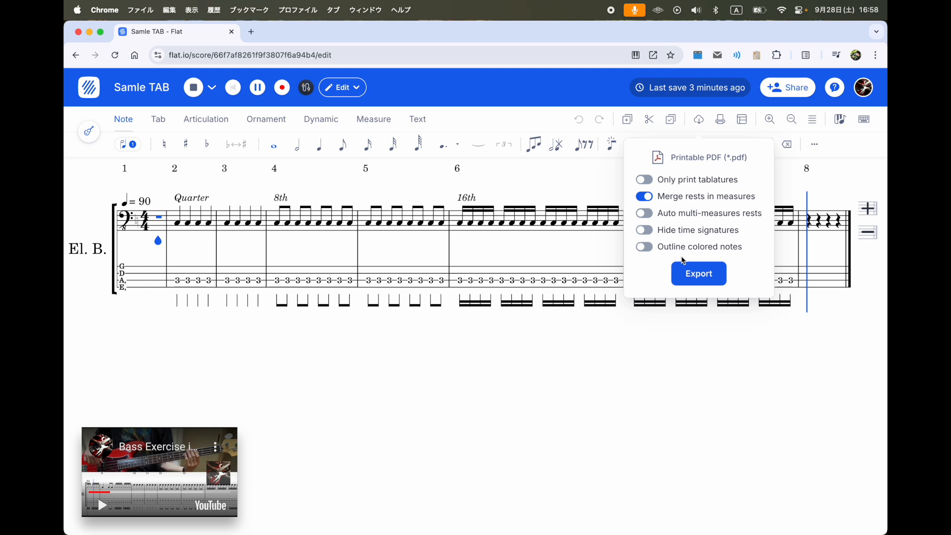
left_click(699, 274)
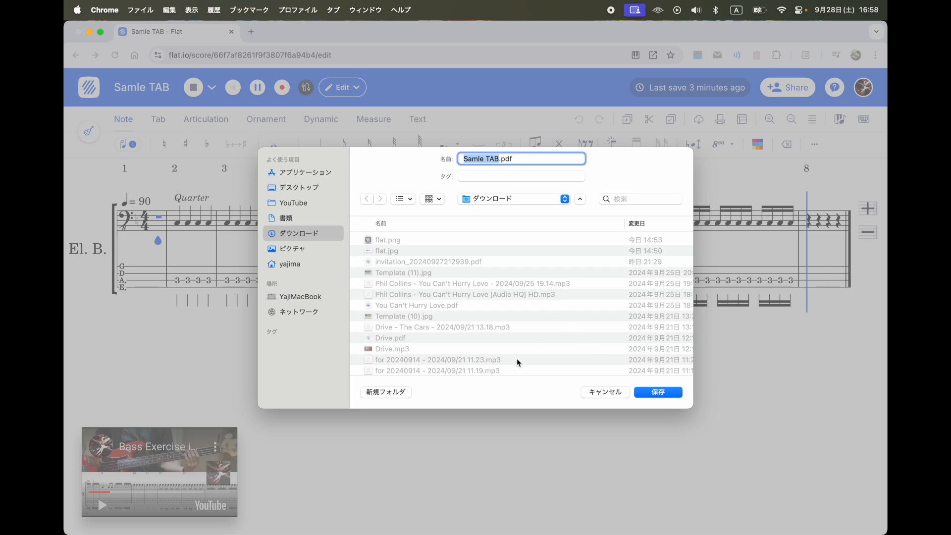
left_click(658, 392)
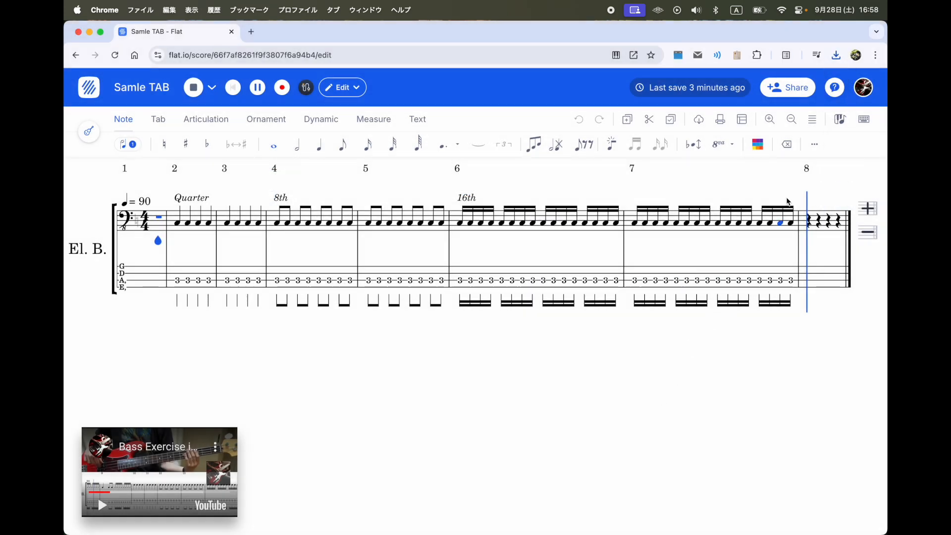
Step: Open the downloaded "Samle TAB.pdf", examine its notation and tablature layout, and close it
left_click(838, 56)
left_click(760, 104)
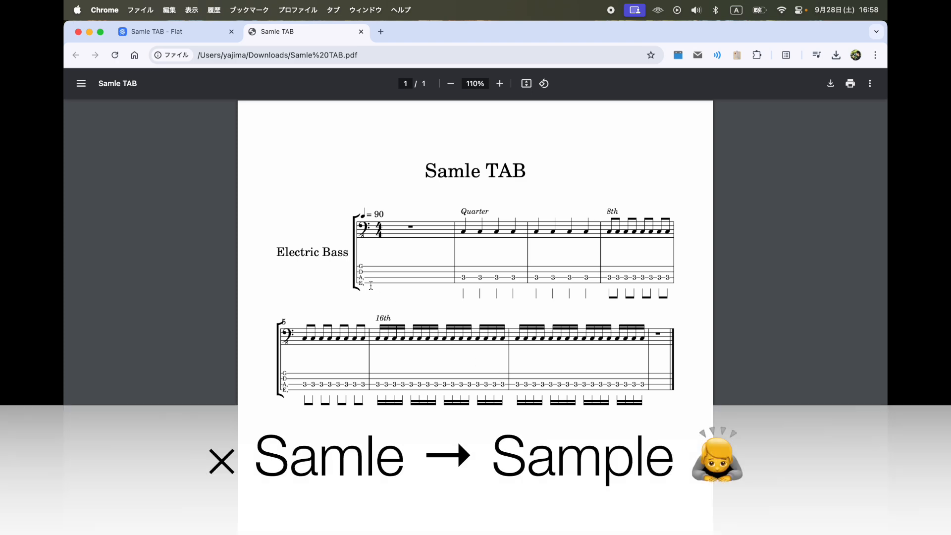
scroll(370, 234, "up", 3)
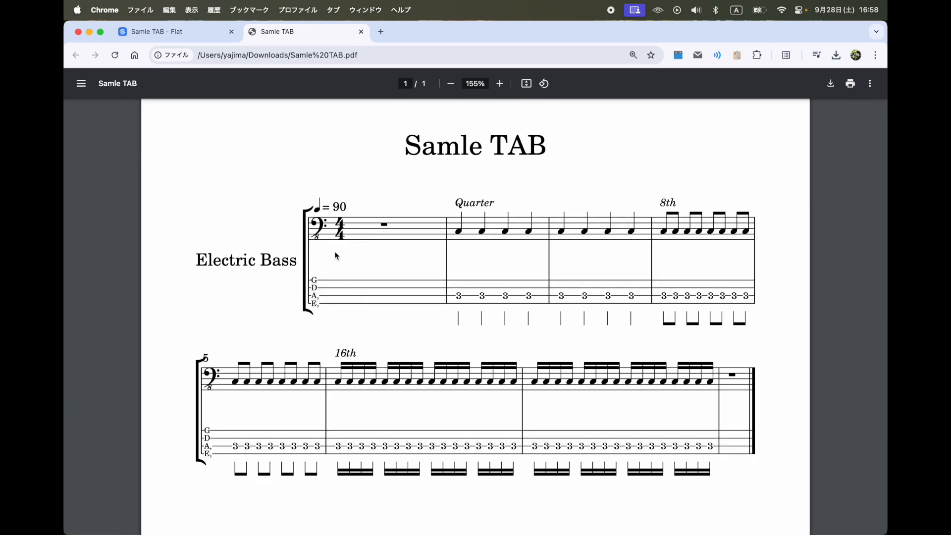
double_click(456, 202)
left_click(641, 284)
scroll(491, 438, "down", 3)
scroll(490, 438, "up", 5)
scroll(490, 438, "down", 2)
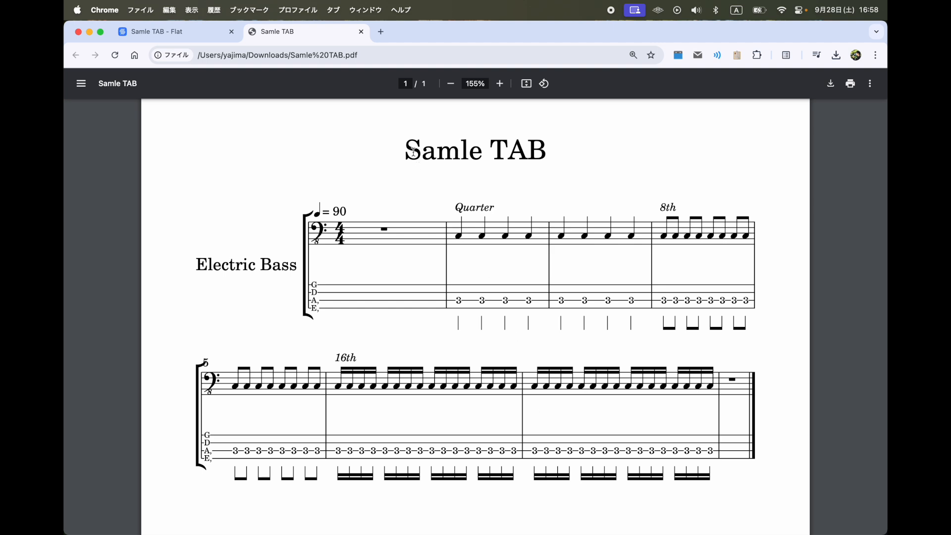
left_click(361, 32)
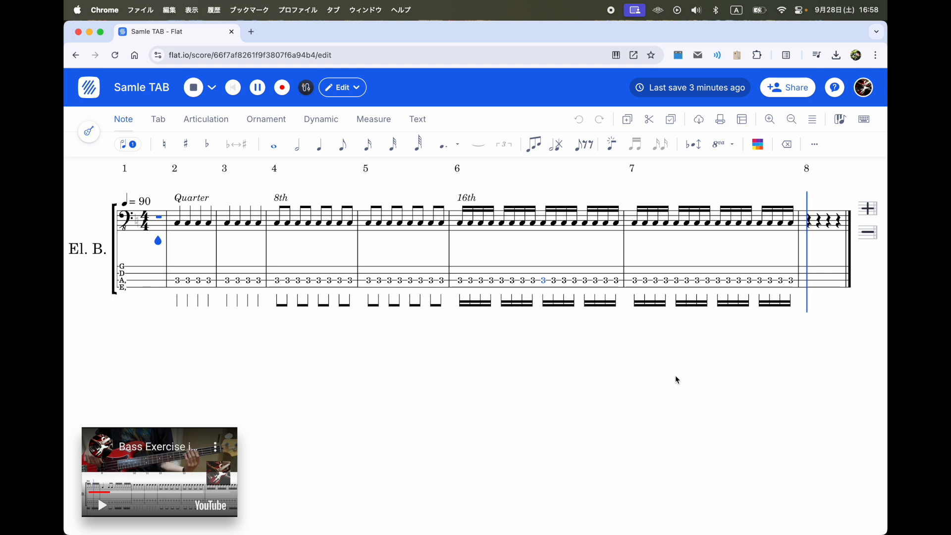
Step: Export page 1 in page layout as a PNG image named "Samle TAB.png" in the Downloads folder, and open the file
left_click(183, 286)
left_click(349, 301)
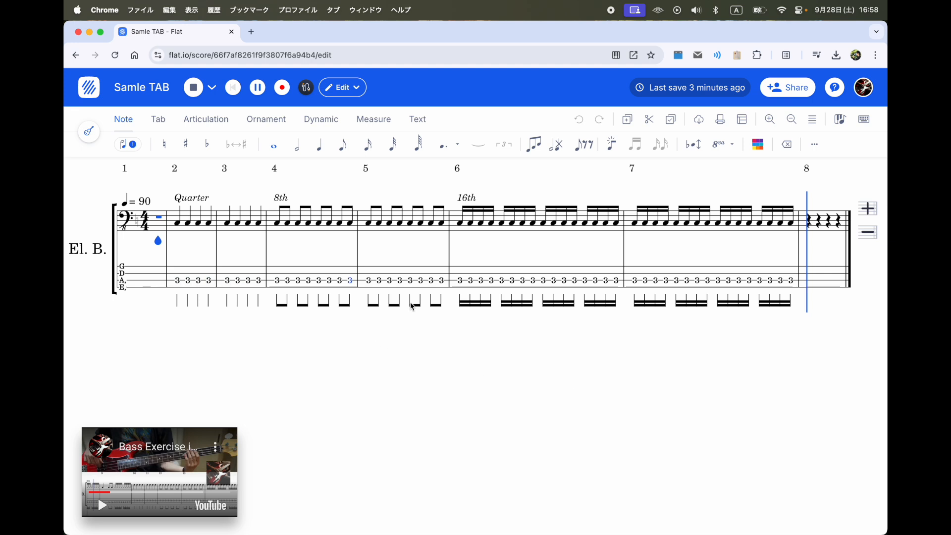
left_click(699, 119)
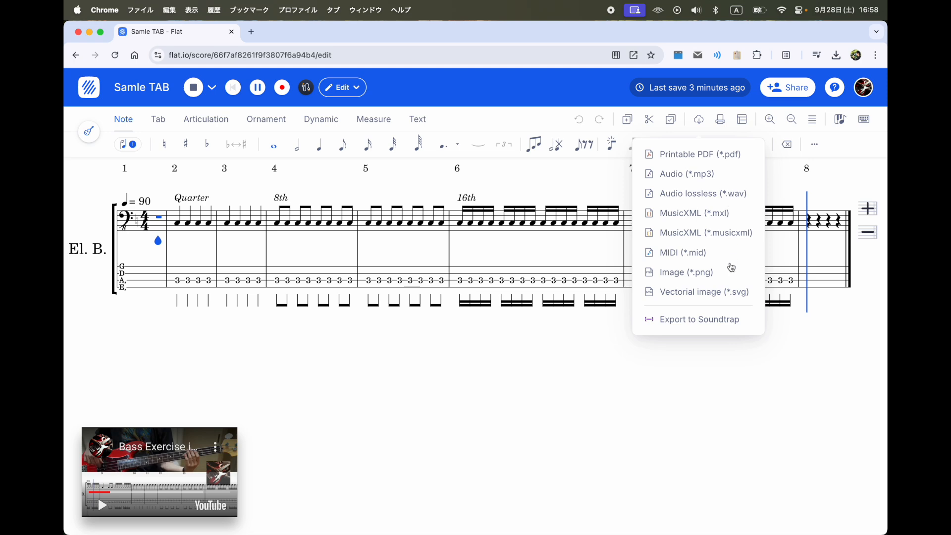
left_click(702, 276)
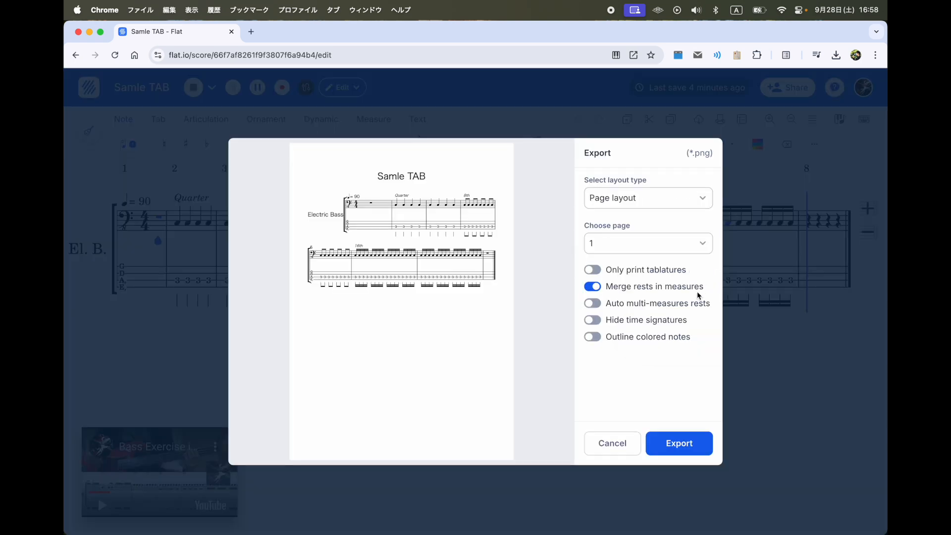
left_click(691, 446)
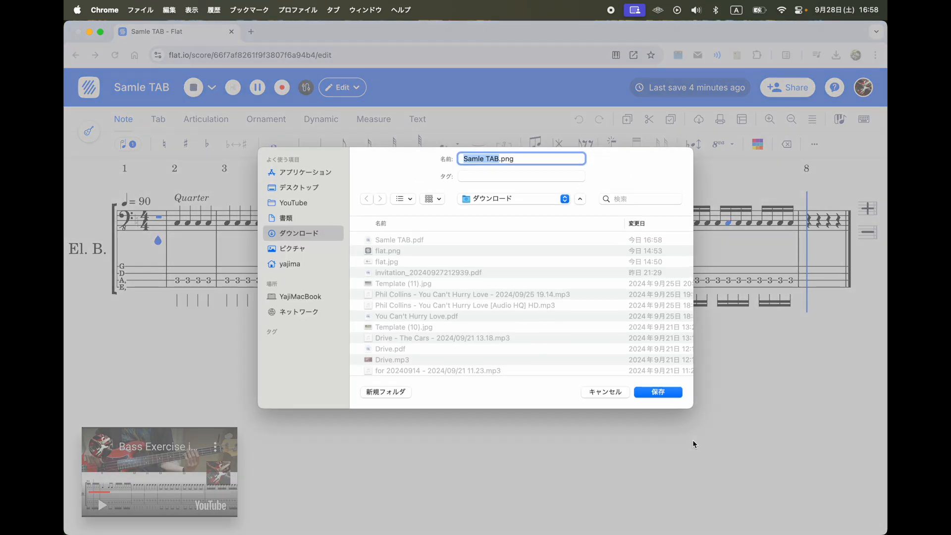
left_click(647, 393)
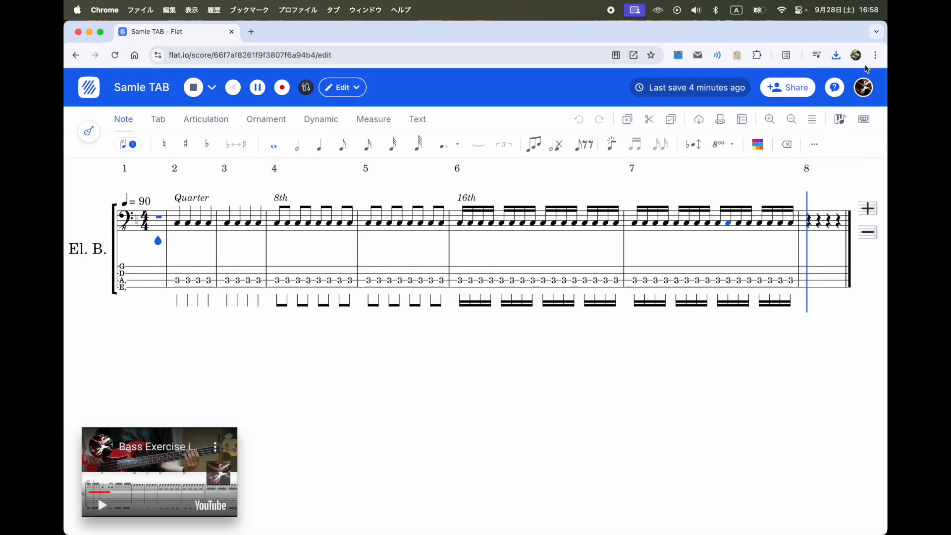
left_click(732, 106)
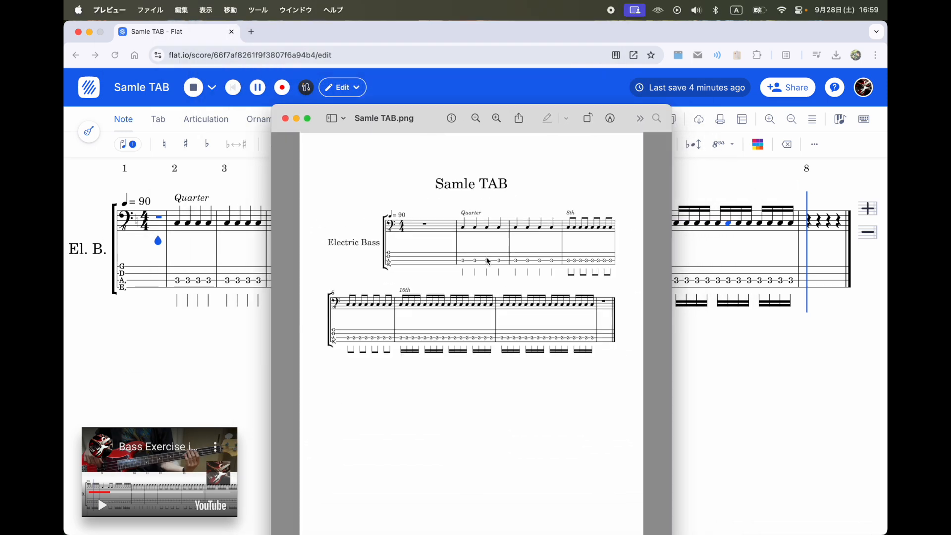
Step: Examine the notation and tablature in the exported "Samle TAB.png" up close, and quit the image viewer
scroll(484, 256, "up", 5)
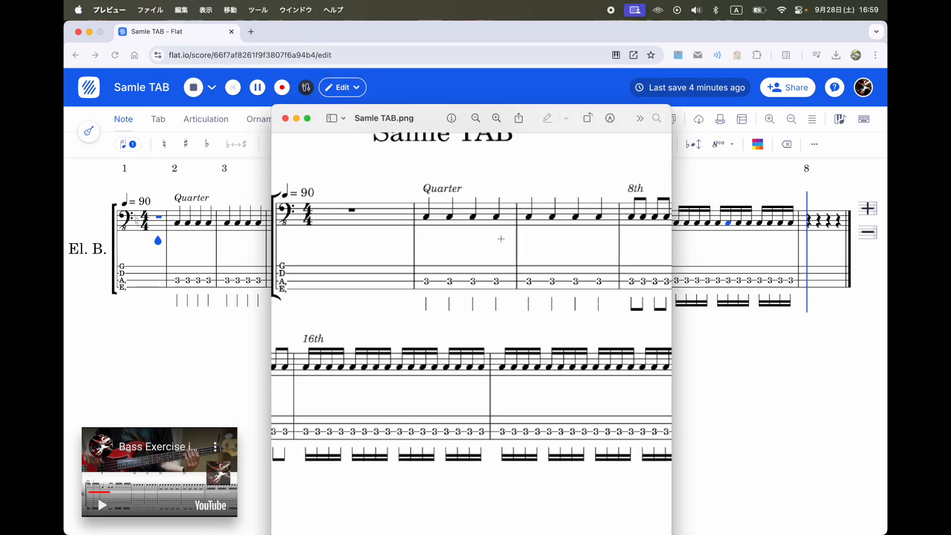
key("super+q")
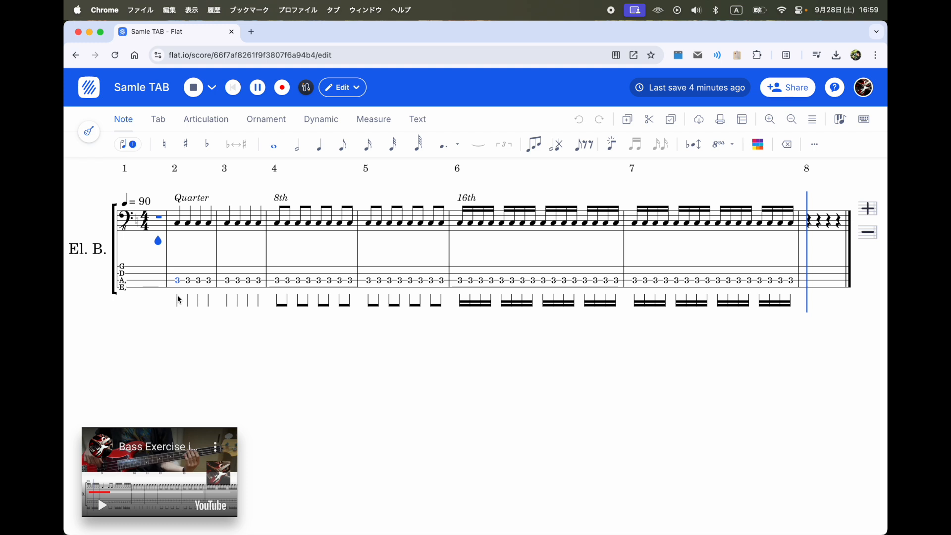
Step: Publish the score publicly under the title "Samle TAB" with the "Copyright, All rights reserved" license, leaving the arranger, tags and description blank
left_click(626, 305)
left_click(792, 87)
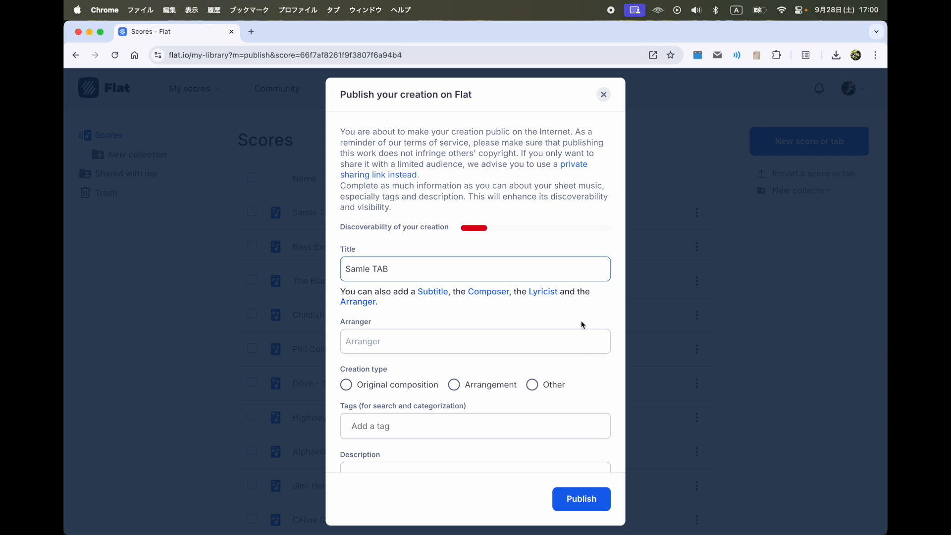
scroll(424, 295, "down", 3)
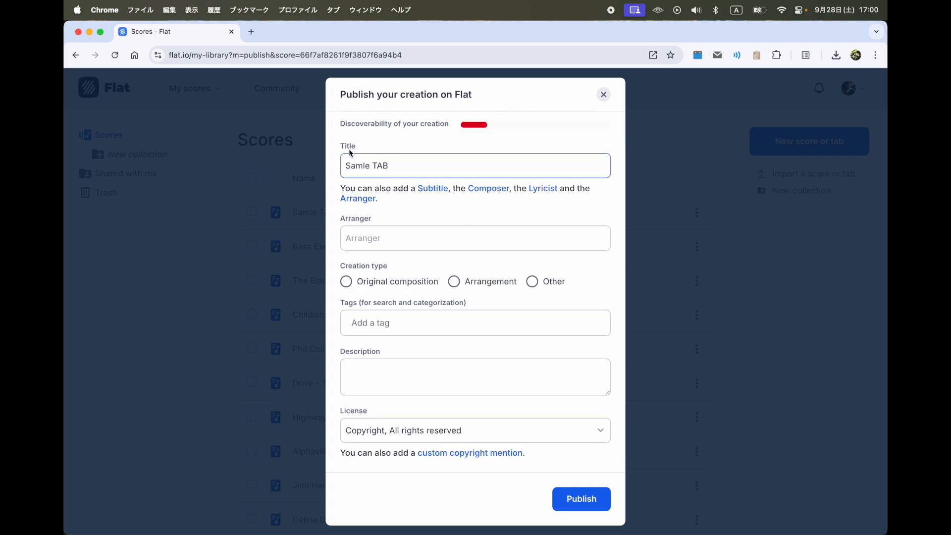
left_click(378, 235)
left_click(435, 217)
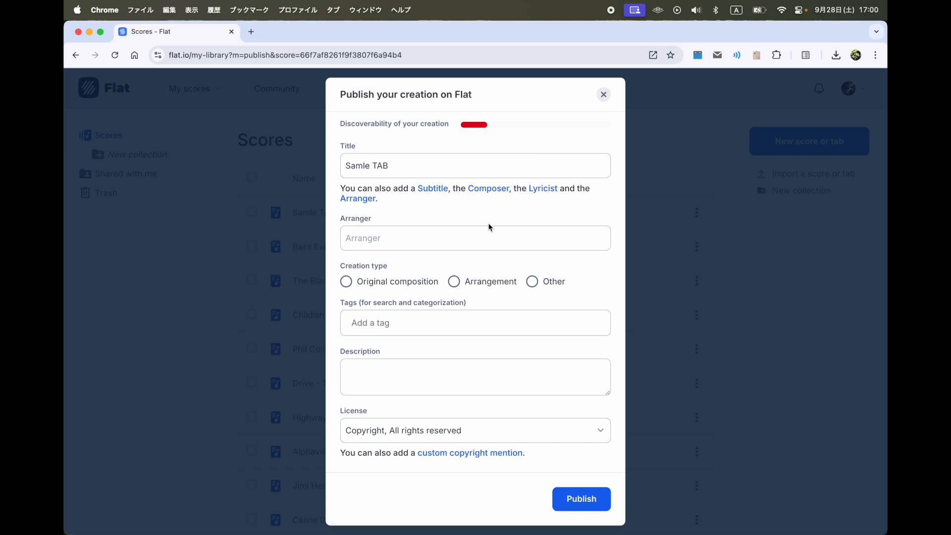
left_click(582, 503)
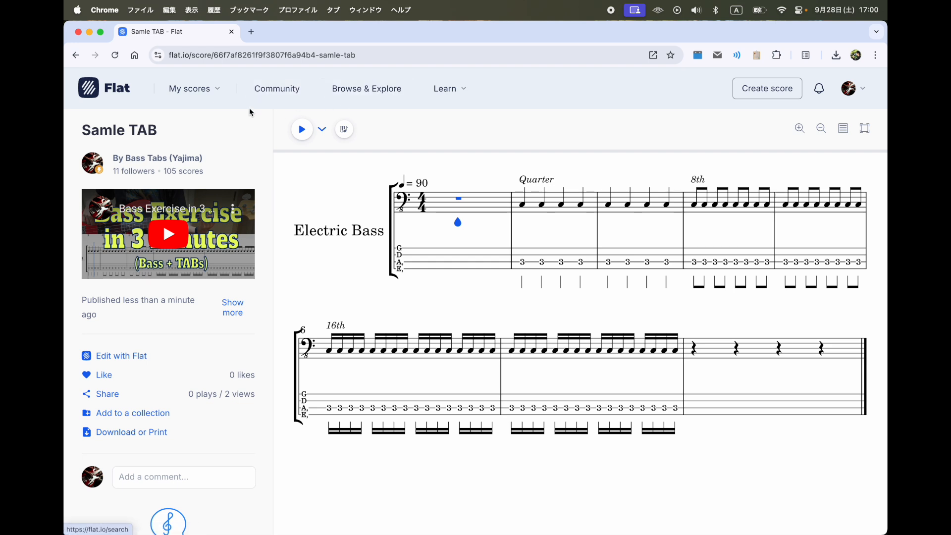
Step: View the published score's page and highlight its web address as the link for sharing
mouse_move(220, 97)
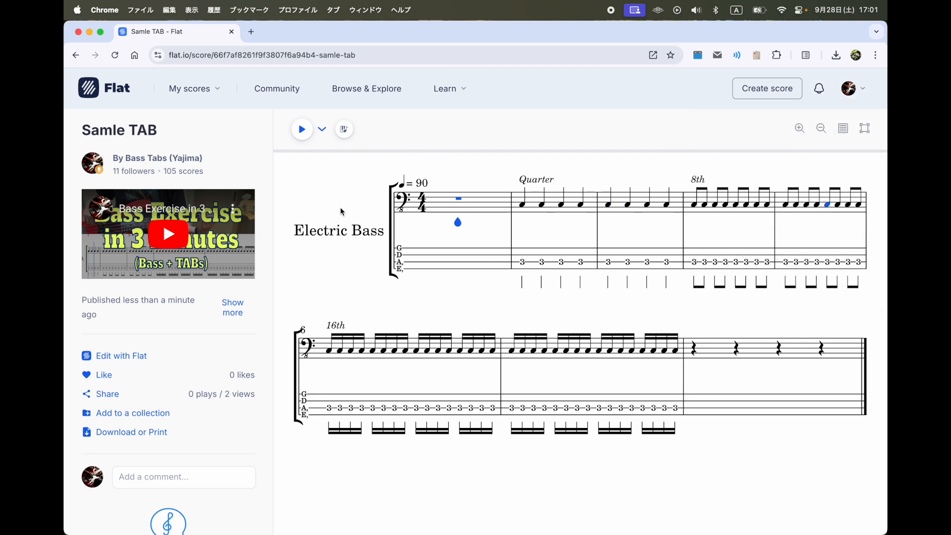
key("super+l")
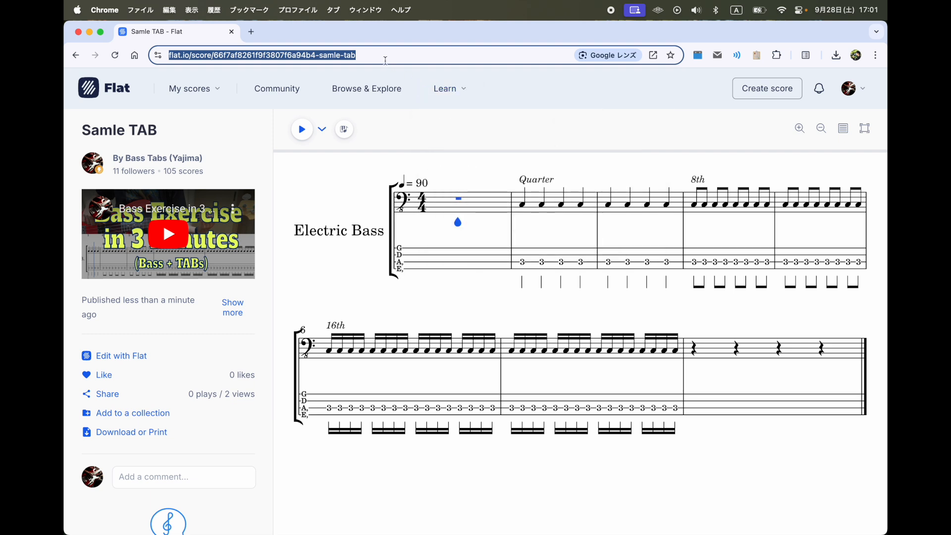
left_click(523, 294)
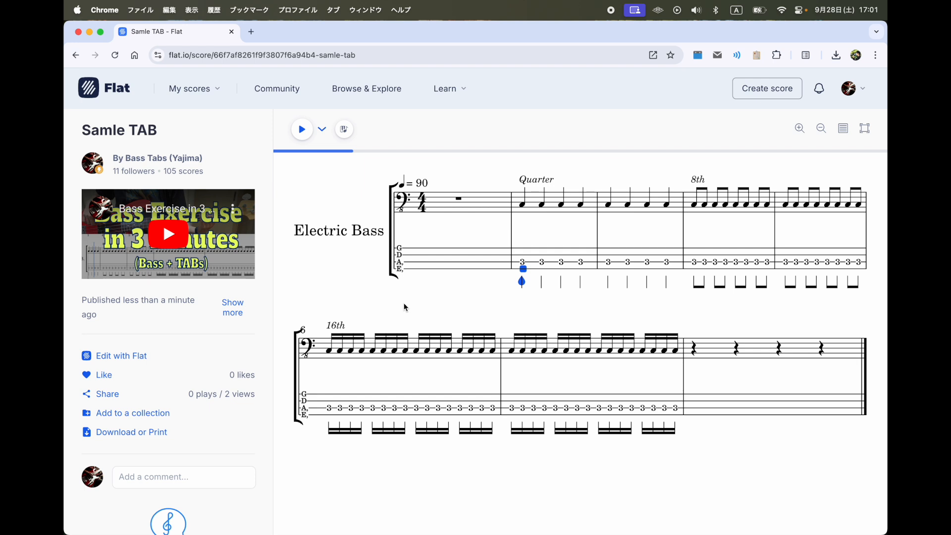
left_click(410, 52)
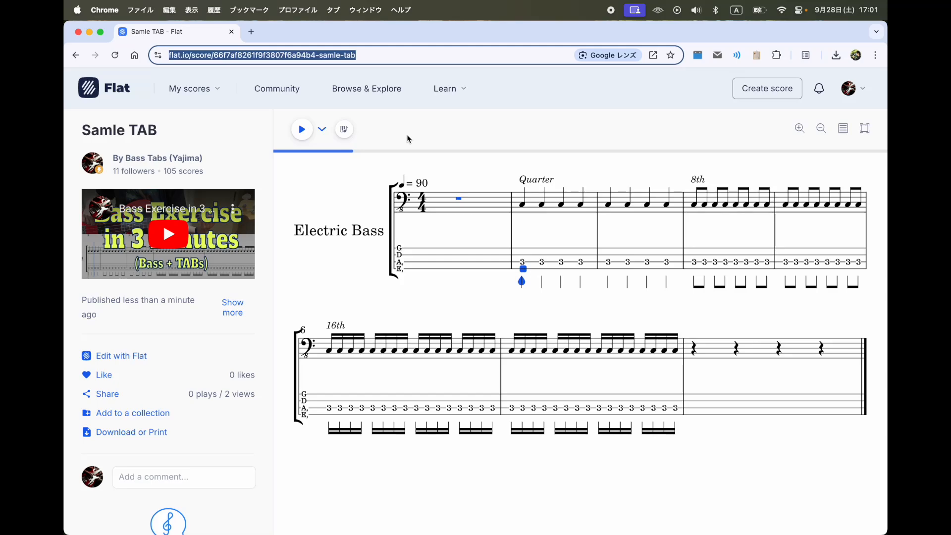
left_click(334, 201)
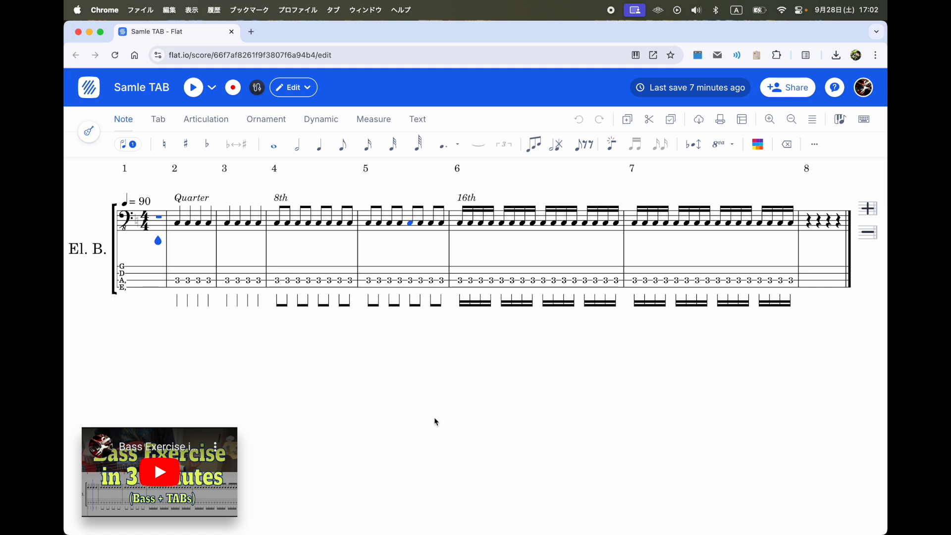
Step: Return from the score editor to the score library and reopen "Samle TAB" for editing
left_click(187, 224)
left_click(459, 225)
left_click(90, 92)
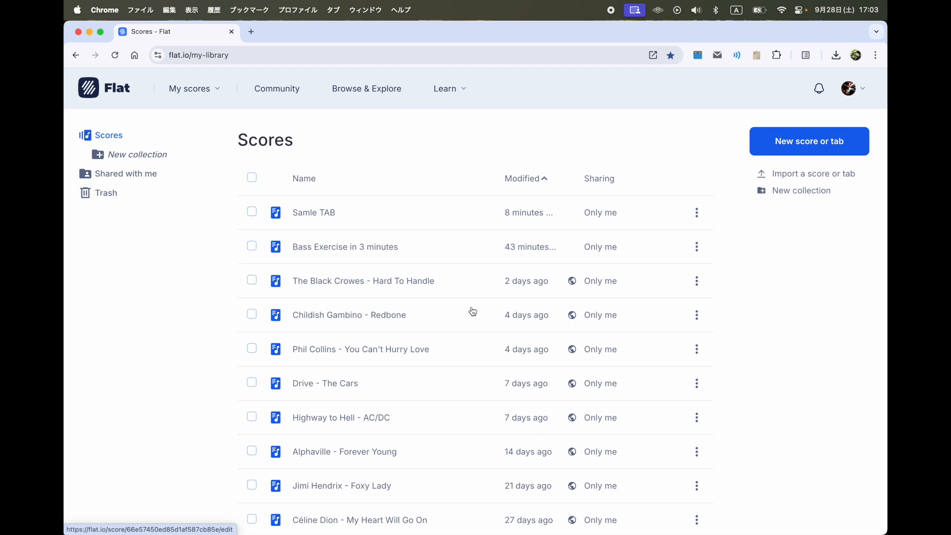
left_click(313, 220)
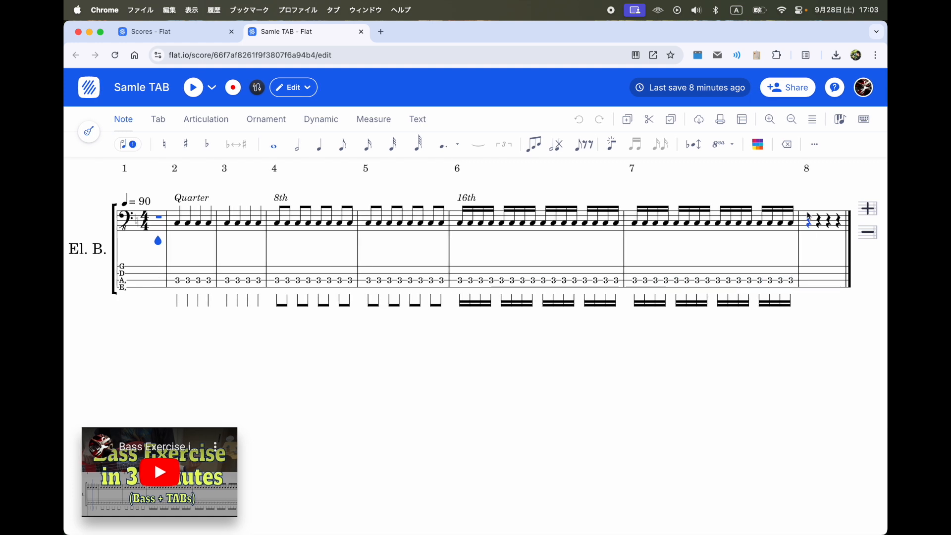
Step: Fill measure 8 with four quarter notes at fret 5 on the D string of the bass tablature
left_click(807, 279)
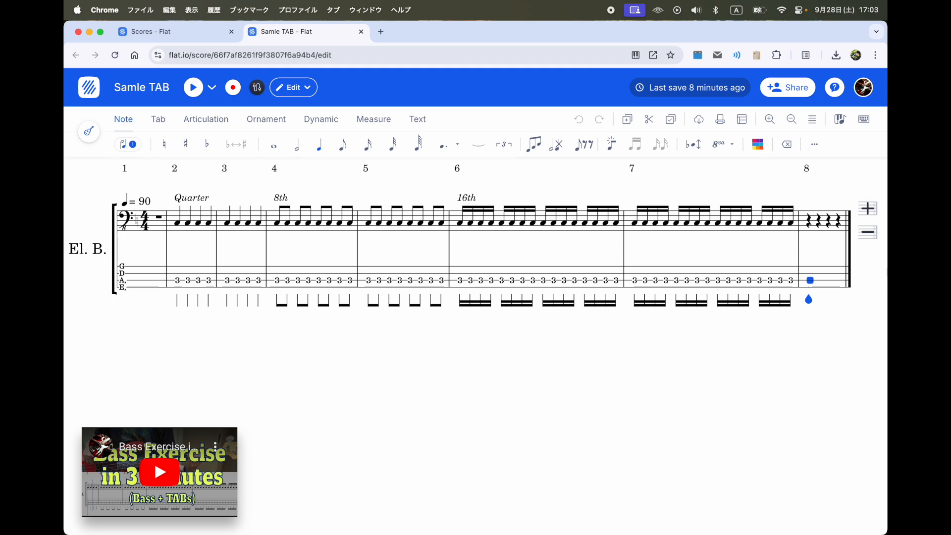
left_click(810, 273)
type("5-5-5-")
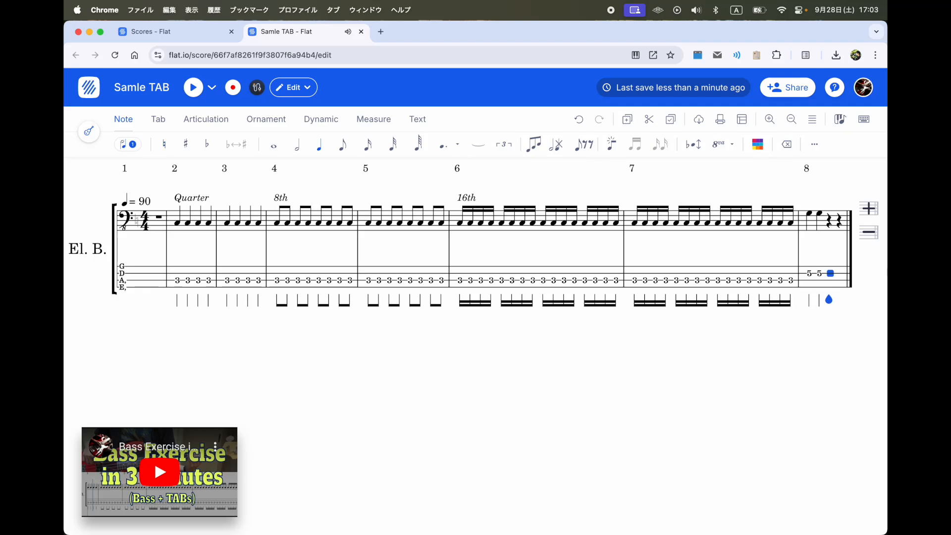
type("5")
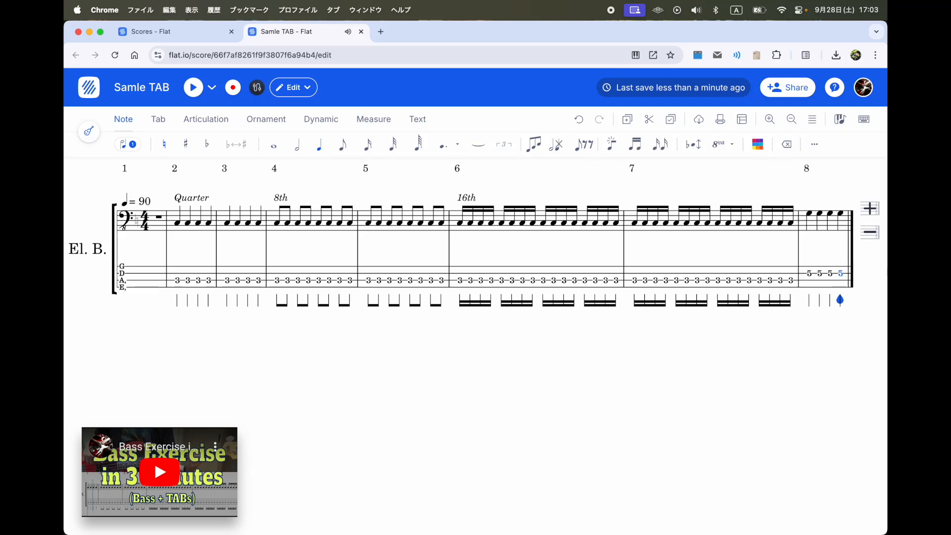
key("Right")
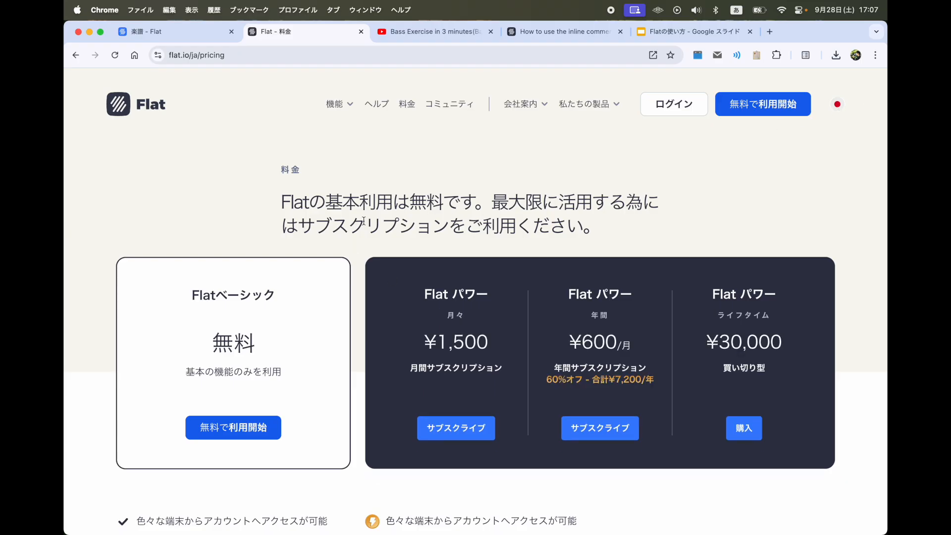
Step: On Flat's pricing page, compare the prices and feature lists of the free Basic plan and the Flat Power plans
scroll(364, 221, "down", 2)
scroll(364, 221, "up", 2)
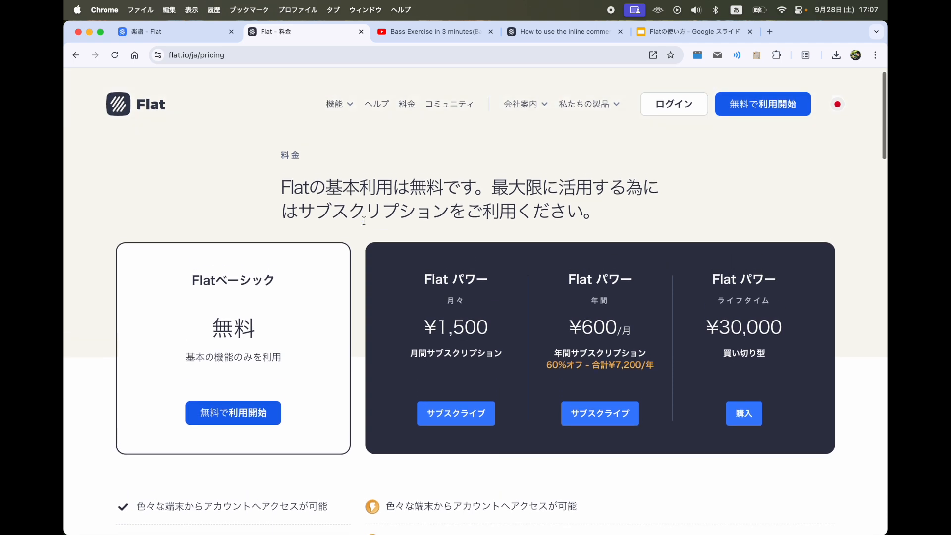
scroll(365, 221, "down", 1)
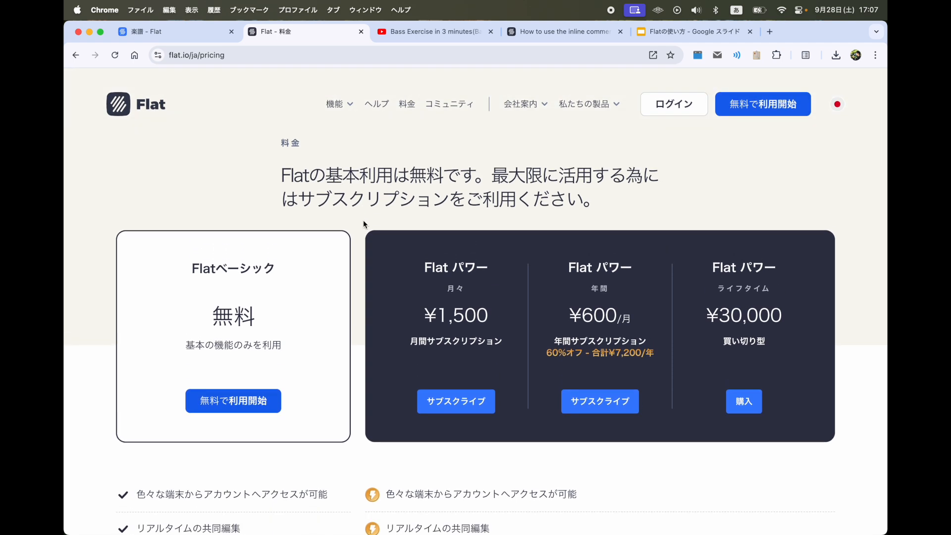
scroll(364, 224, "down", 2)
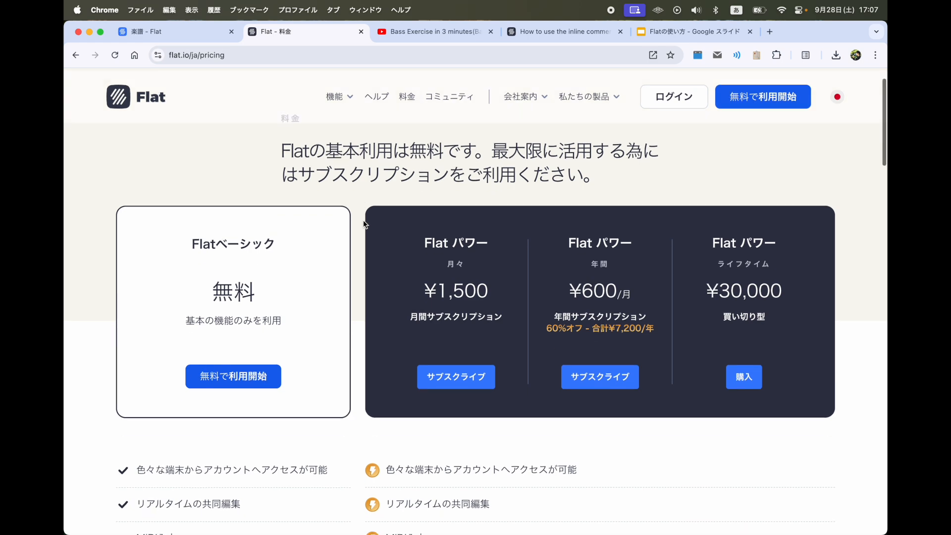
scroll(364, 224, "down", 2)
scroll(364, 222, "down", 12)
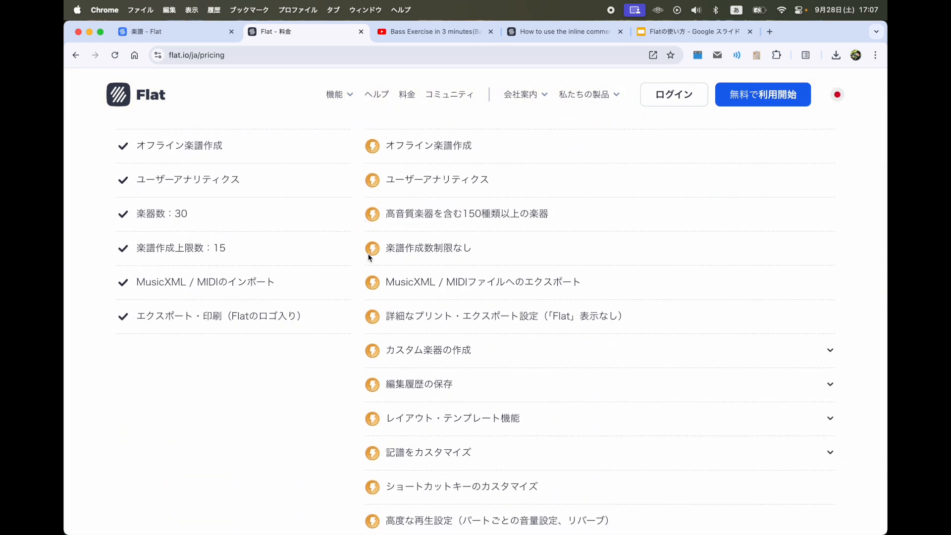
scroll(370, 255, "down", 4)
scroll(368, 257, "up", 20)
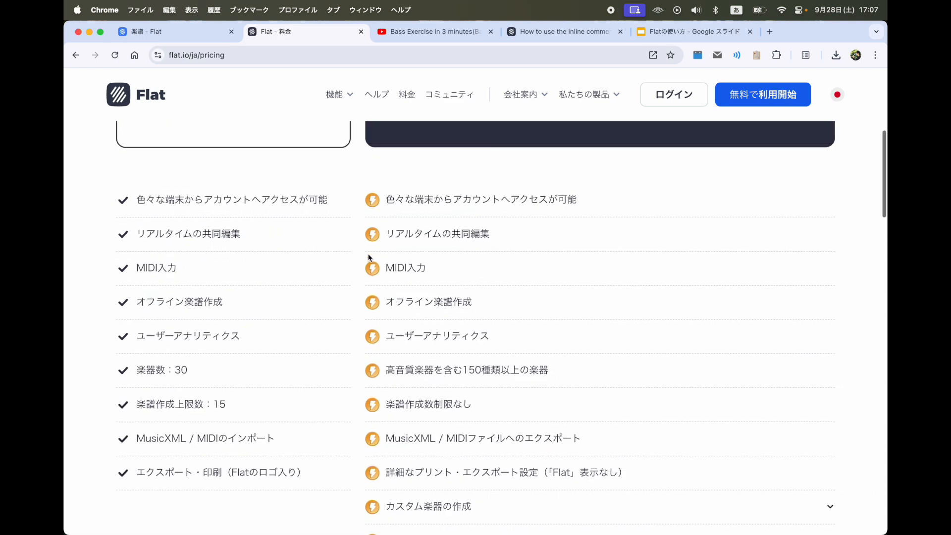